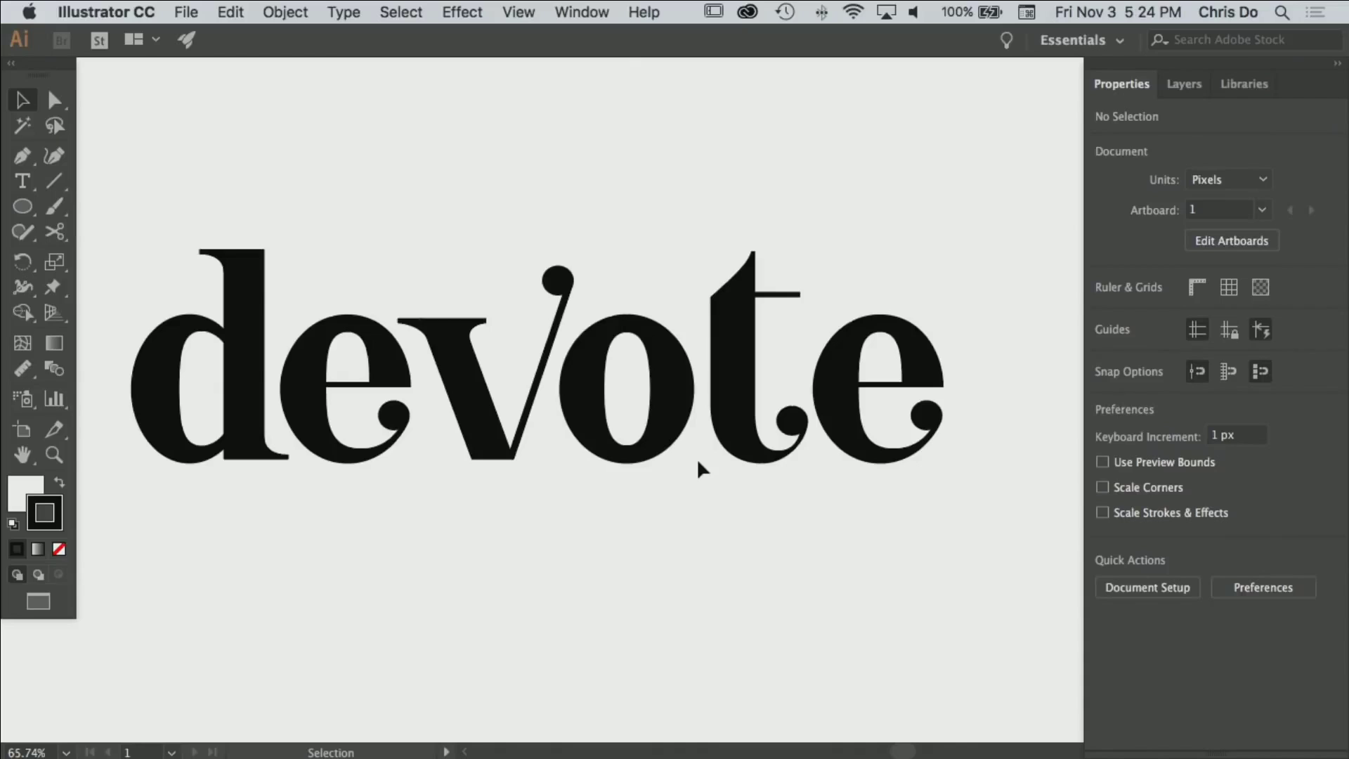
key(space)
drag(605, 464, 737, 461)
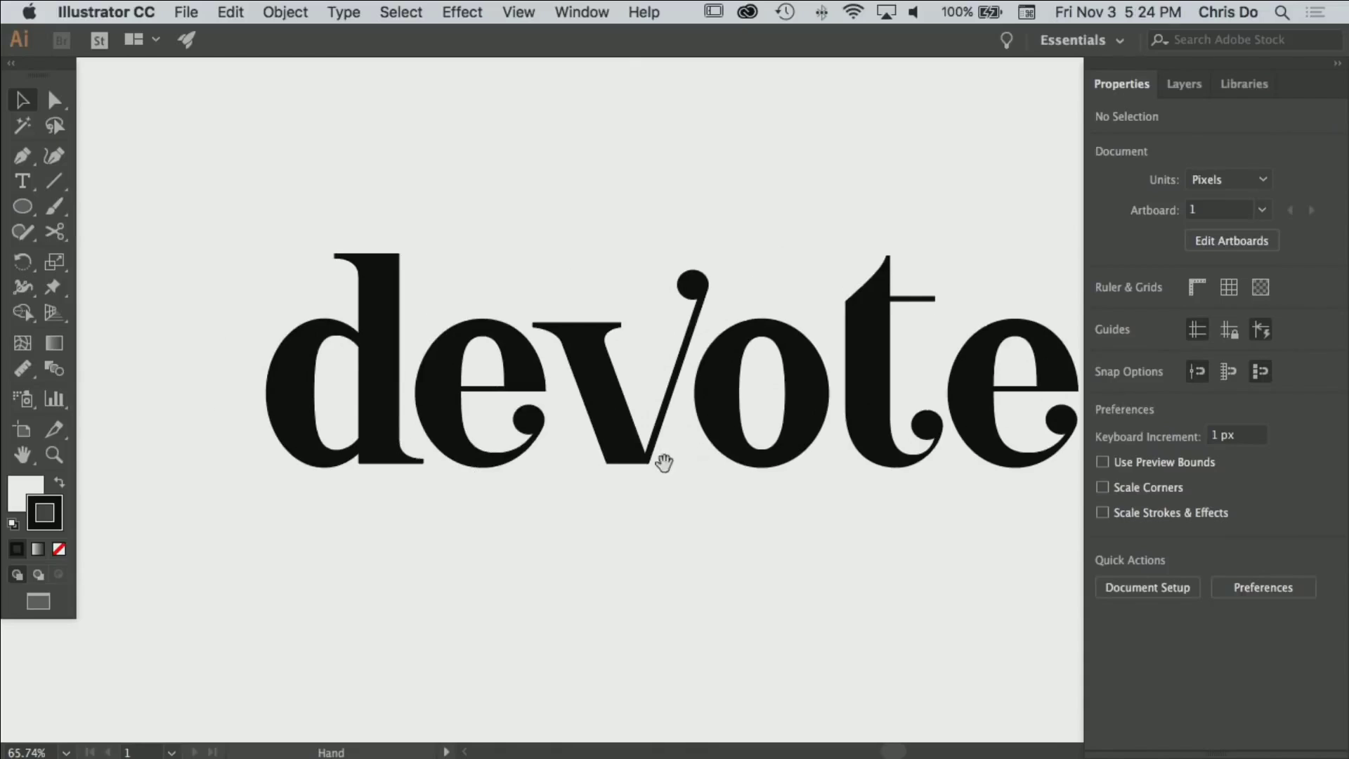
drag(655, 464, 539, 470)
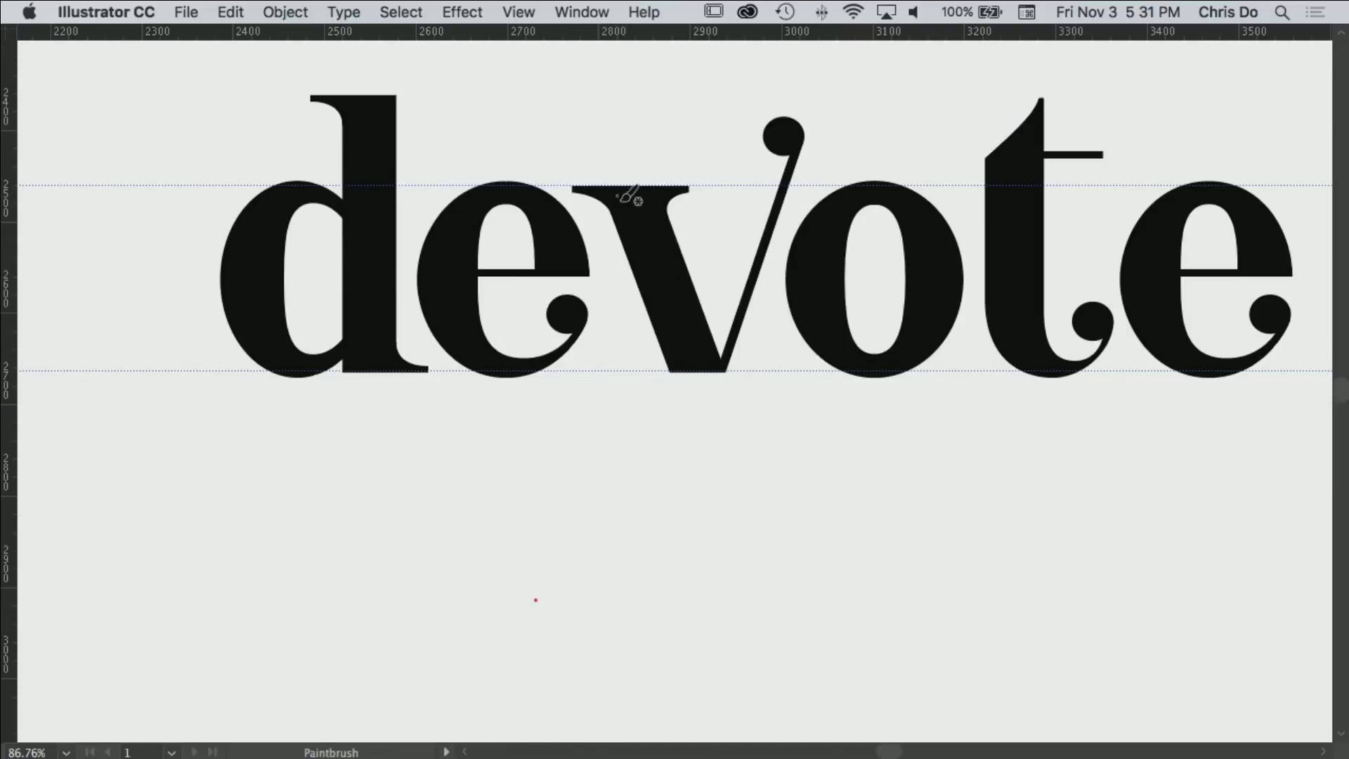
Enlarge the inner counter of the letter o so its top and bottom strokes become thinner.
key(super+space)
alt+super+click(630, 330)
drag(767, 408, 659, 304)
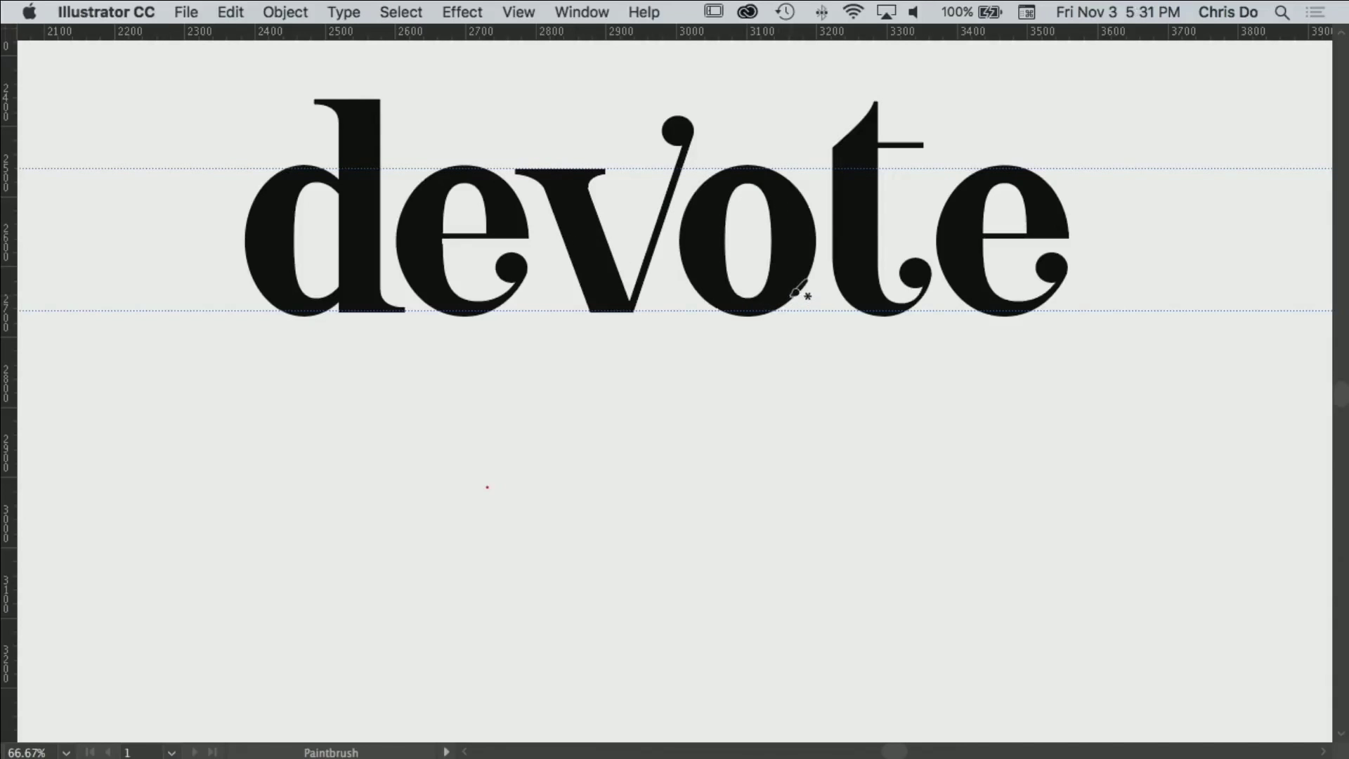
key(super+space)
mouse_move(740, 277)
mouse_down()
mouse_move(819, 295)
mouse_move(860, 337)
mouse_up()
key(space)
key(alt)
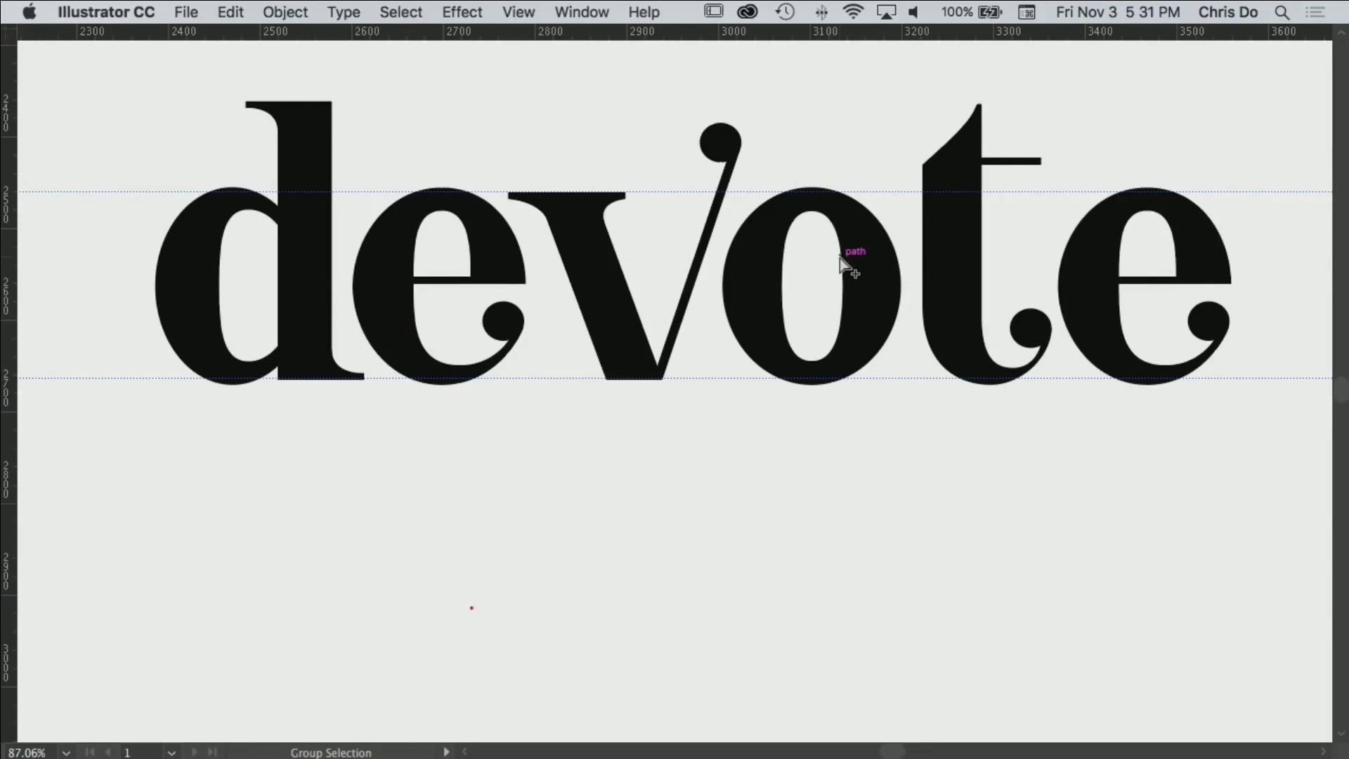
key(Tab)
click(743, 333)
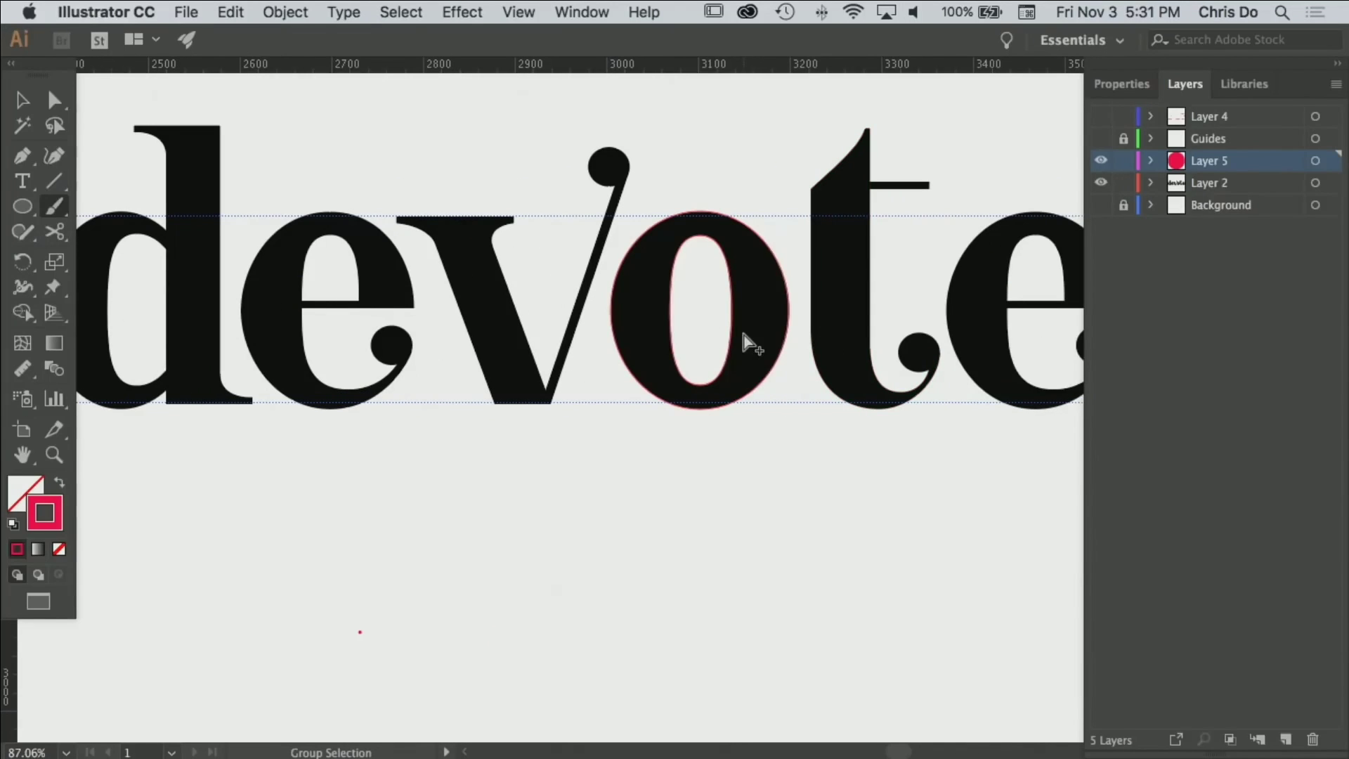
click(738, 344)
key(s)
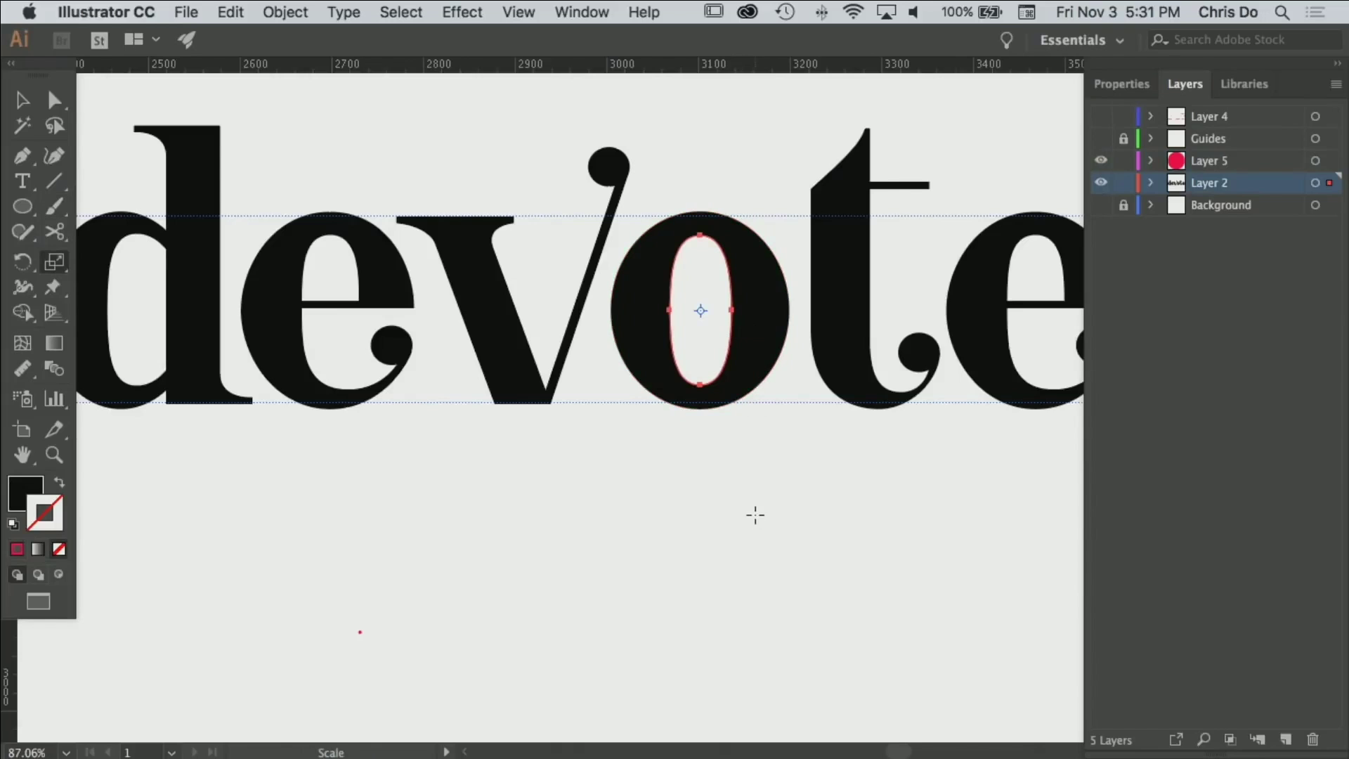
mouse_move(752, 515)
mouse_down()
mouse_move(752, 533)
mouse_move(768, 527)
mouse_up()
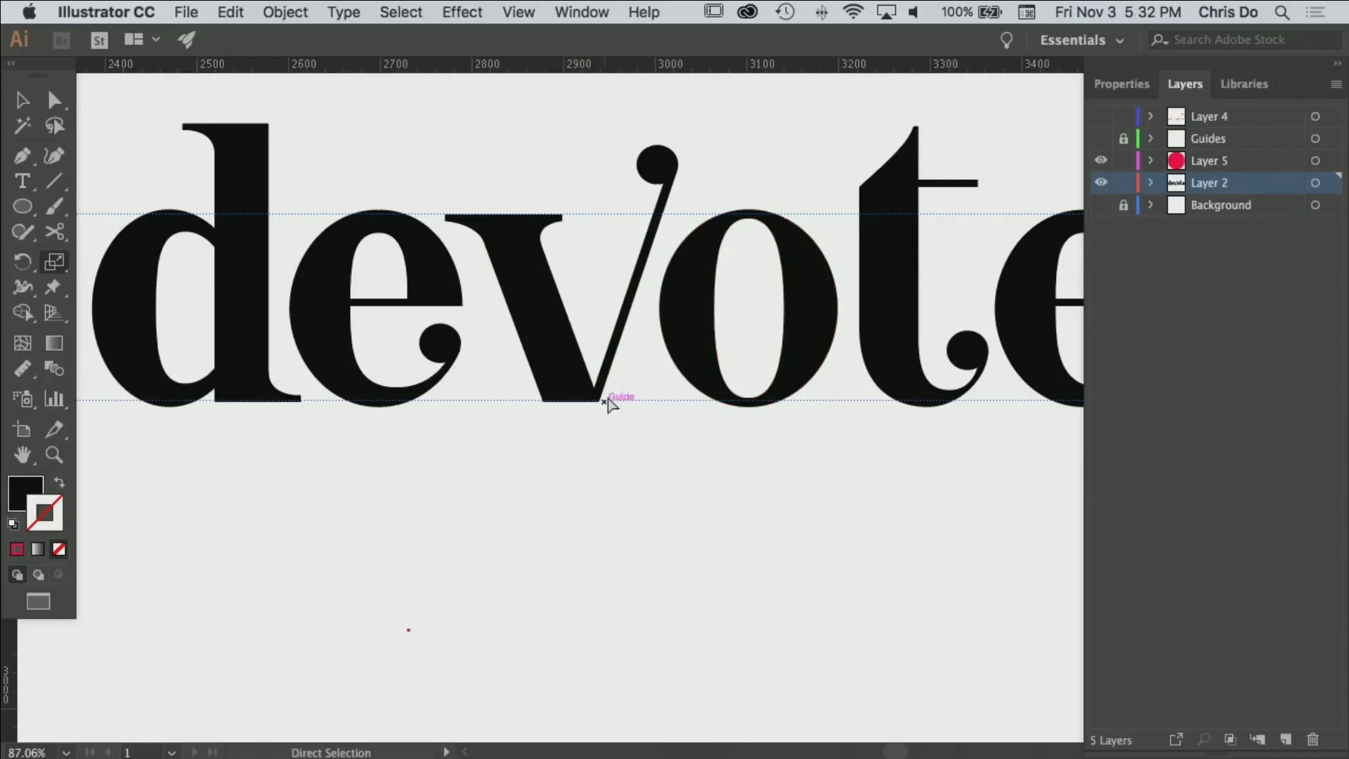
Scale the whole letter o, outer shape and counter together, down to about 97%.
alt+super+click(680, 338)
alt+super+click(680, 343)
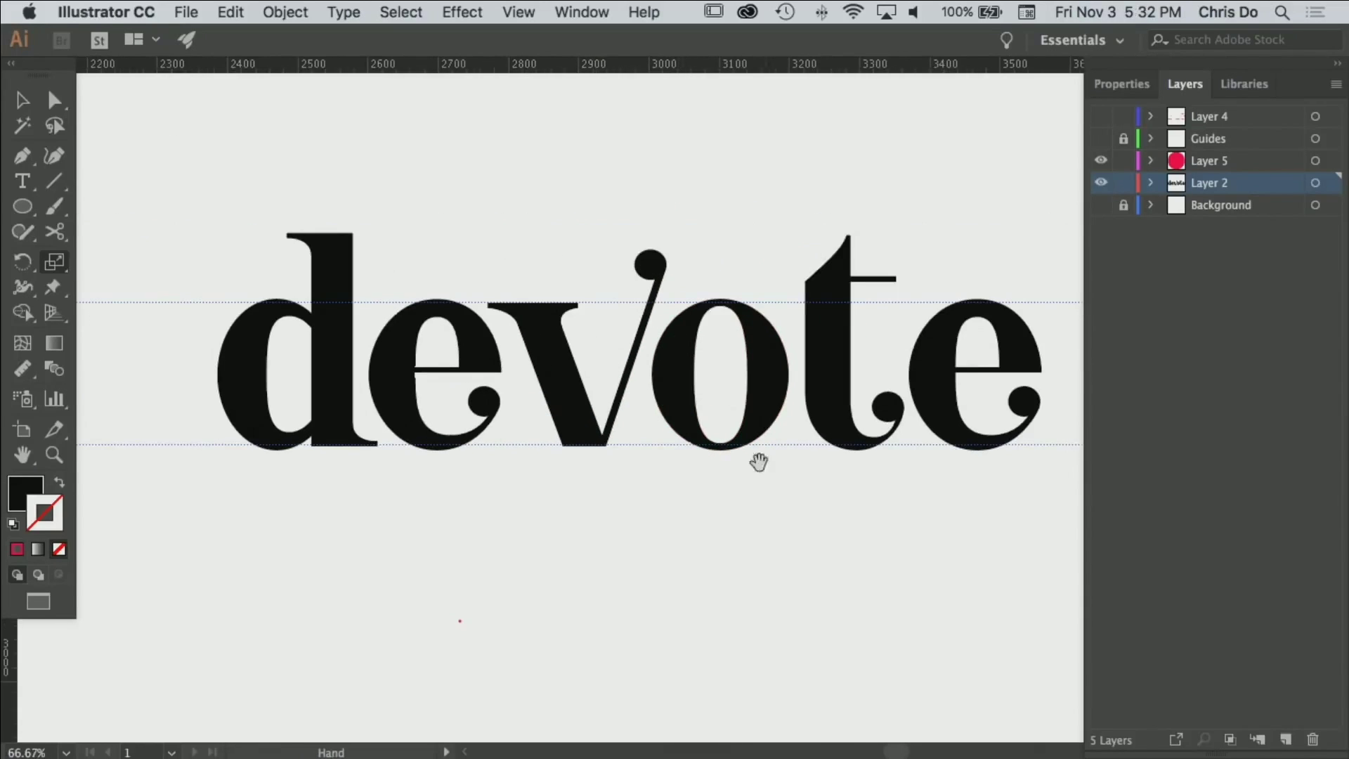
drag(758, 461, 663, 471)
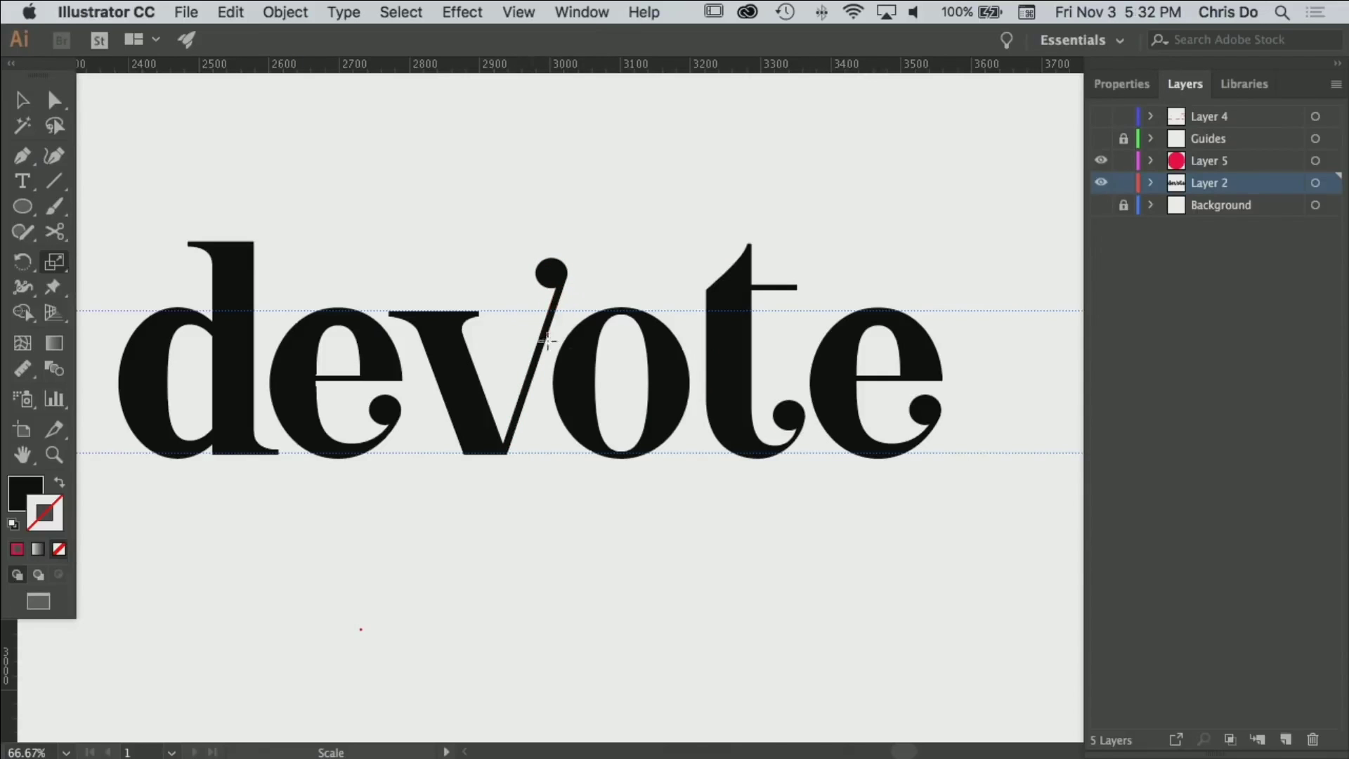
drag(566, 389, 792, 424)
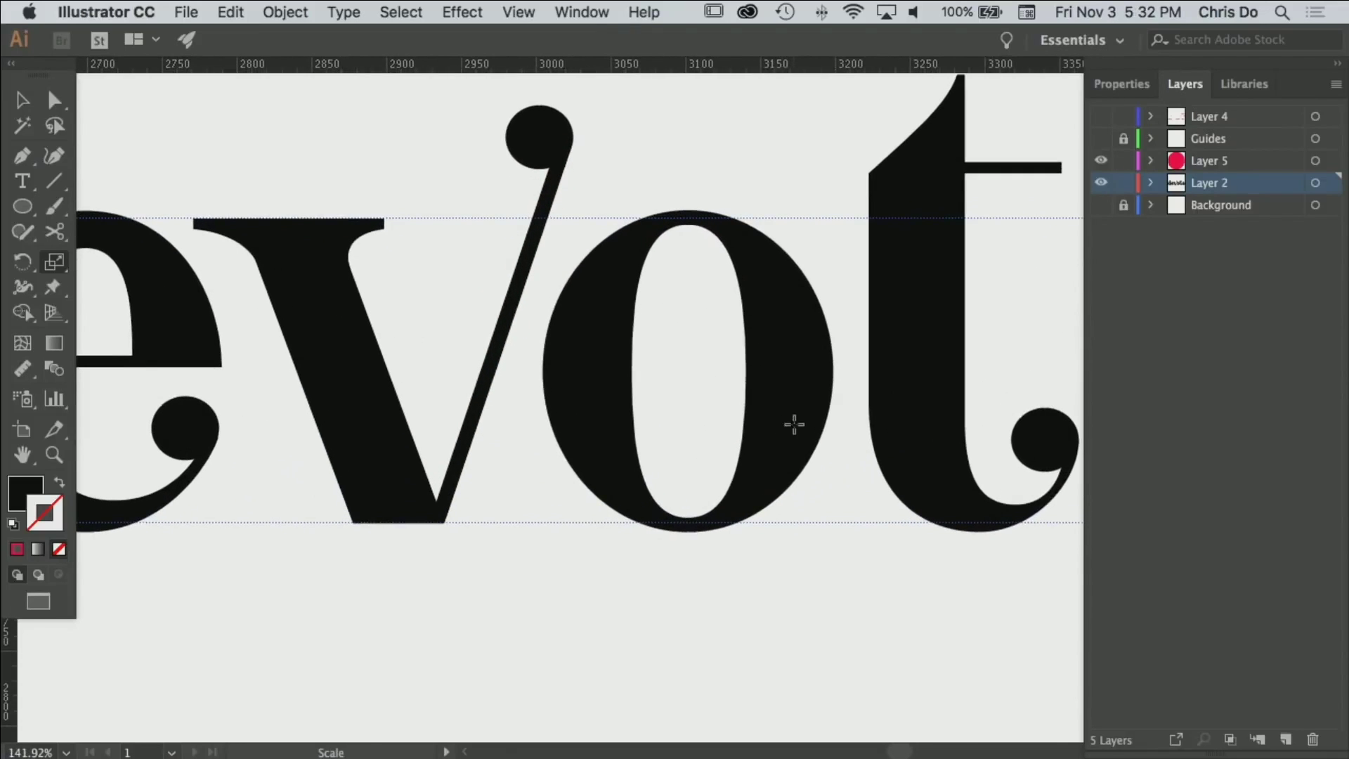
click(727, 503)
key(s)
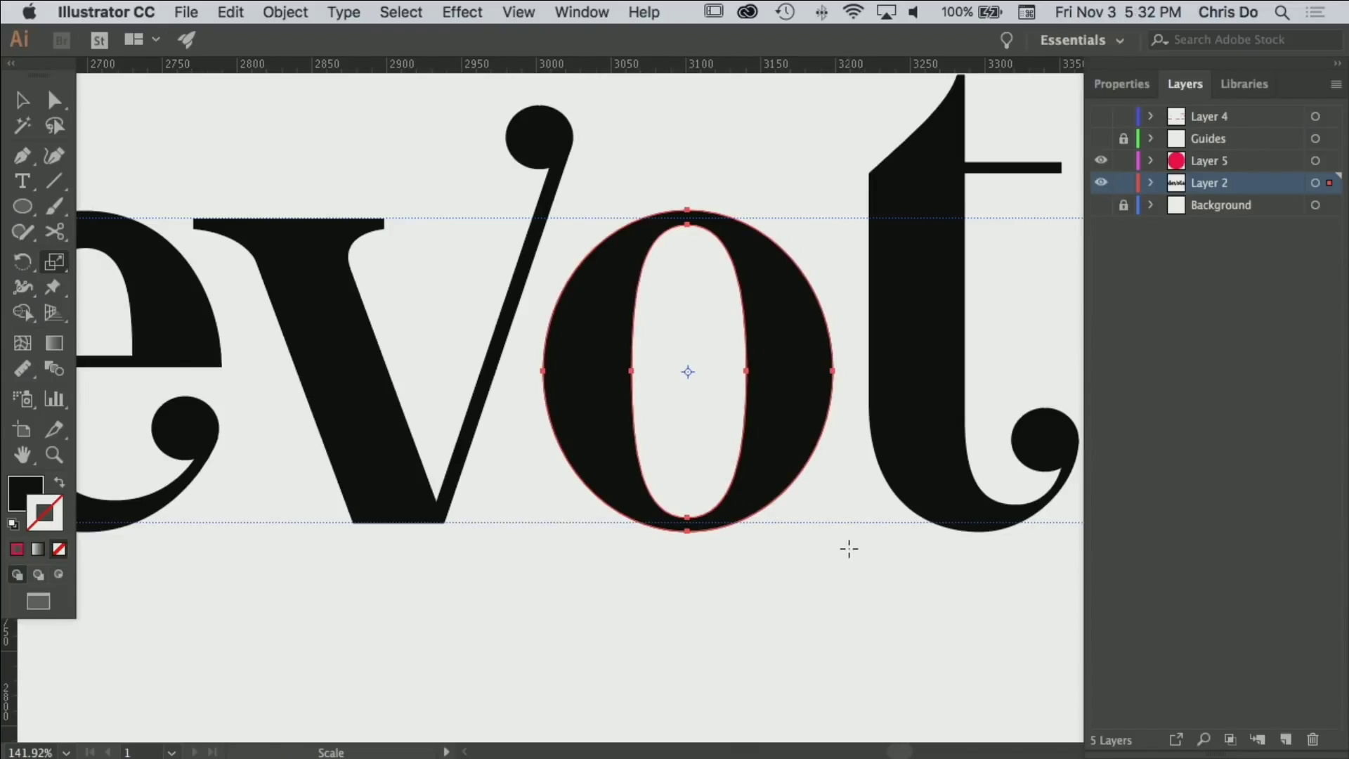
drag(943, 624, 935, 609)
super+click(922, 600)
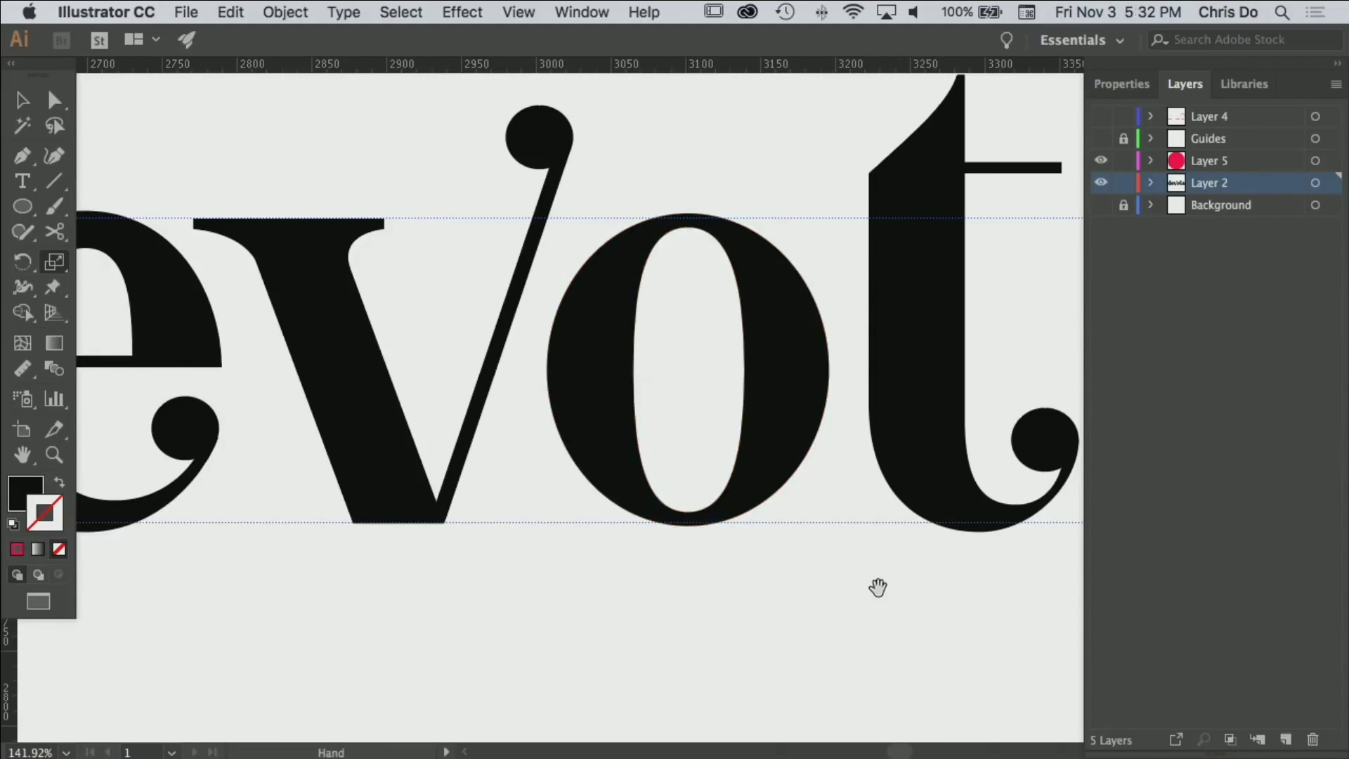
Scale the whole letter o uniformly to 101% and deselect it.
alt+super+click(854, 589)
drag(736, 533, 869, 576)
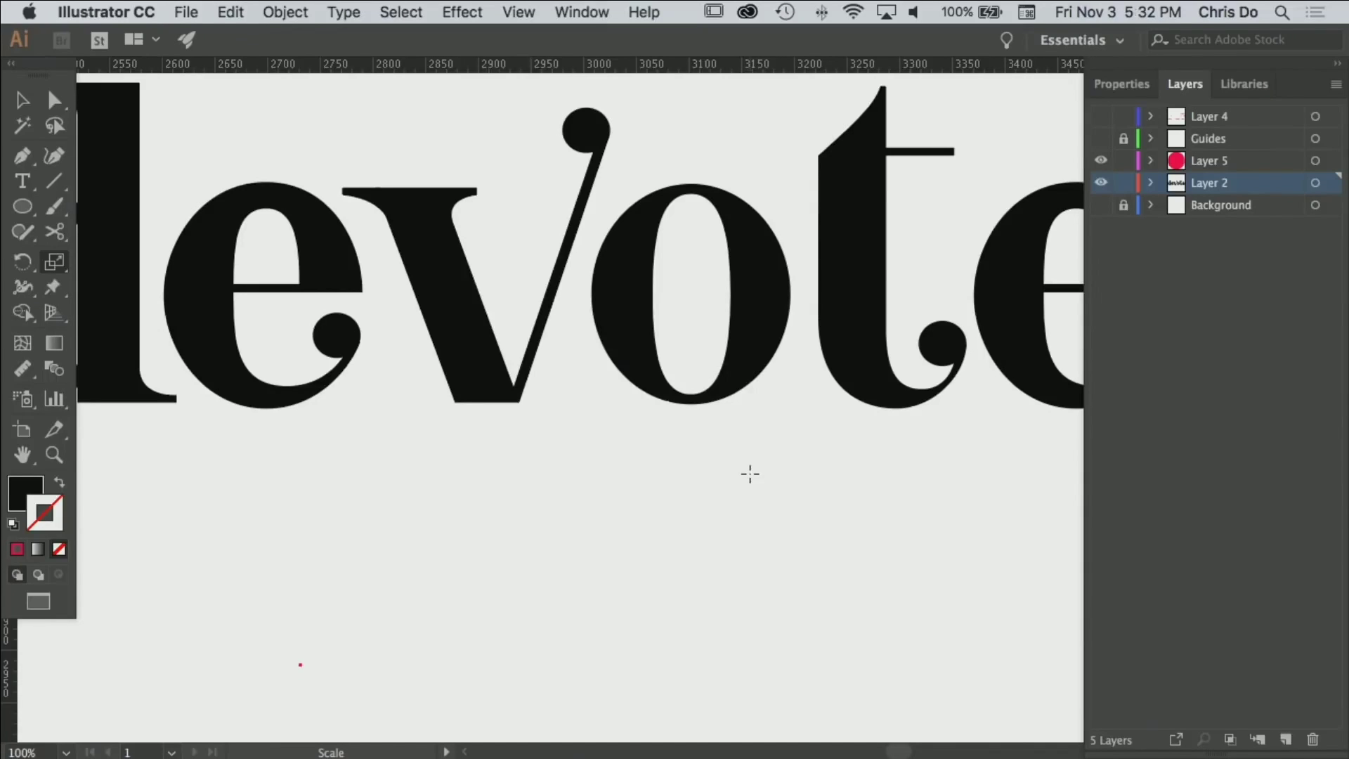
super+click(673, 404)
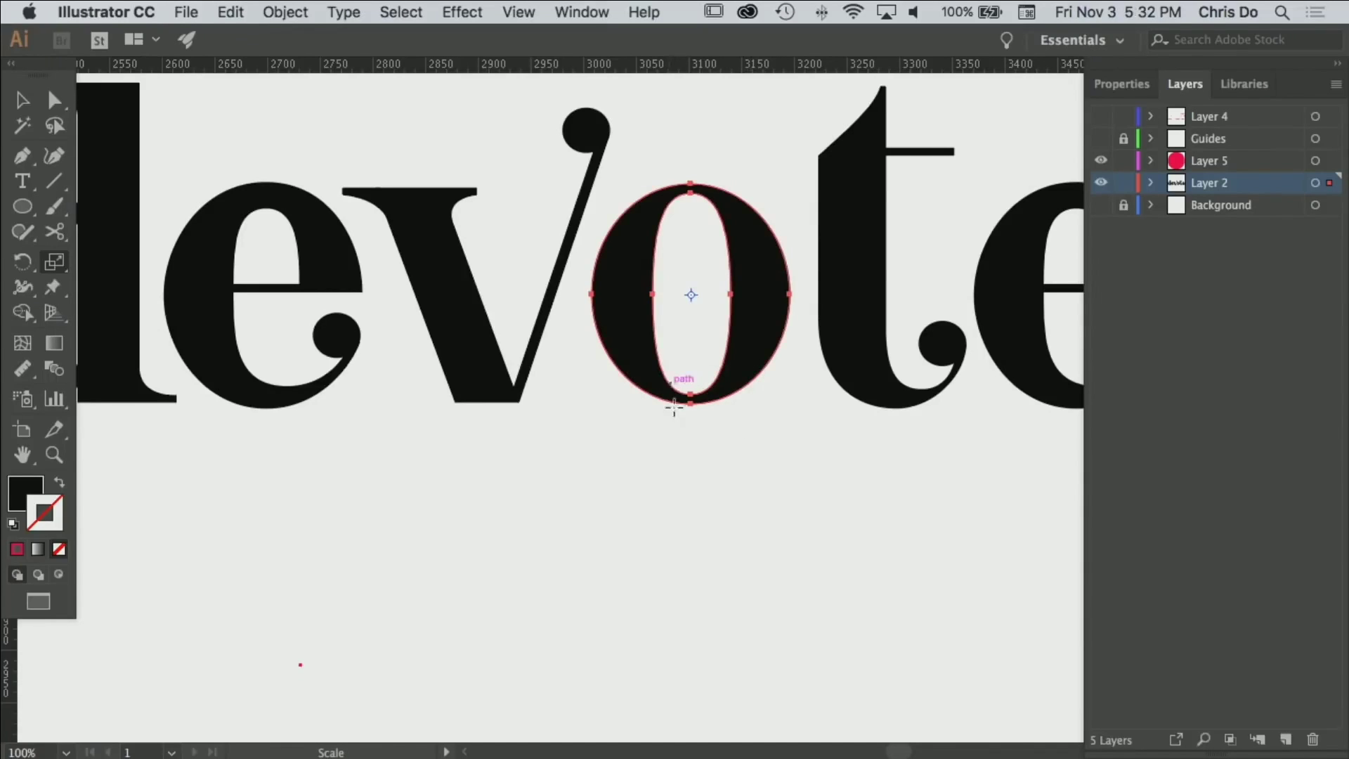
key(Return)
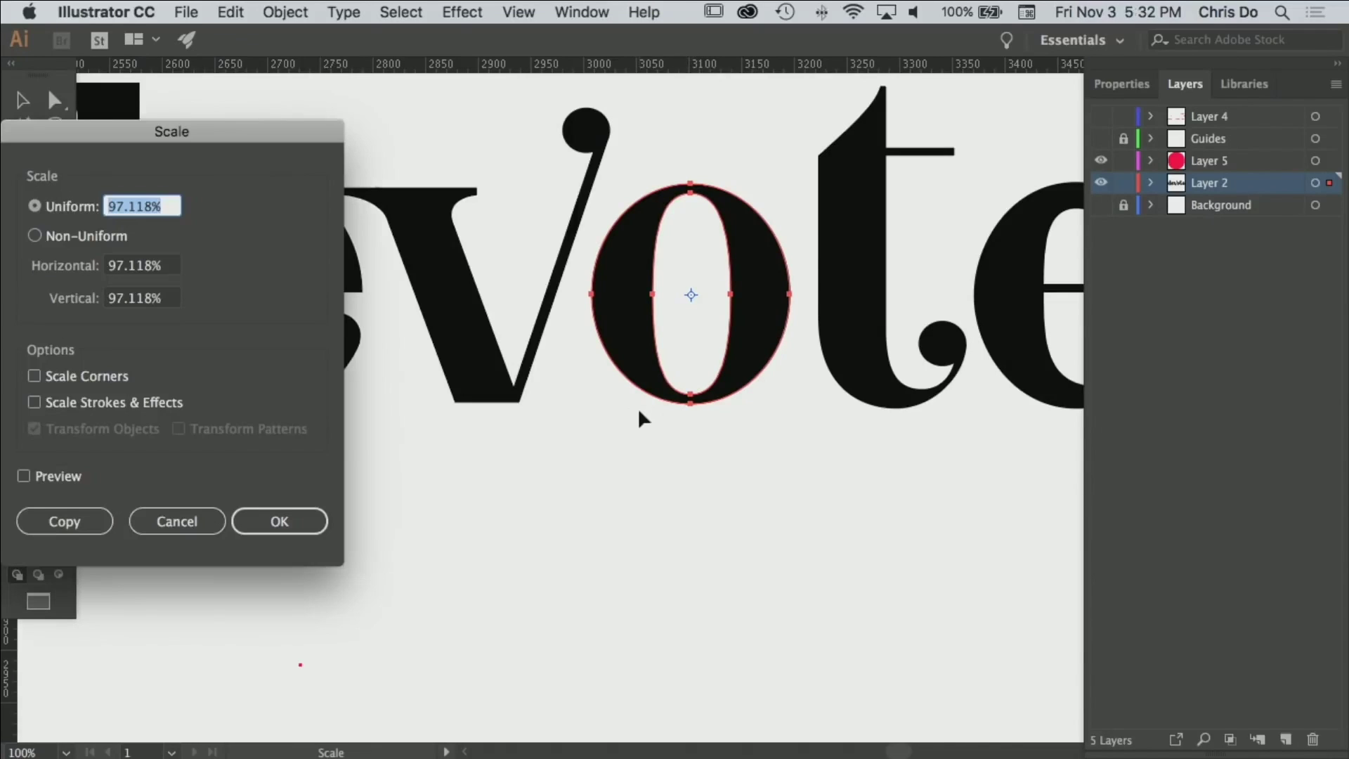
text(101)
key(Return)
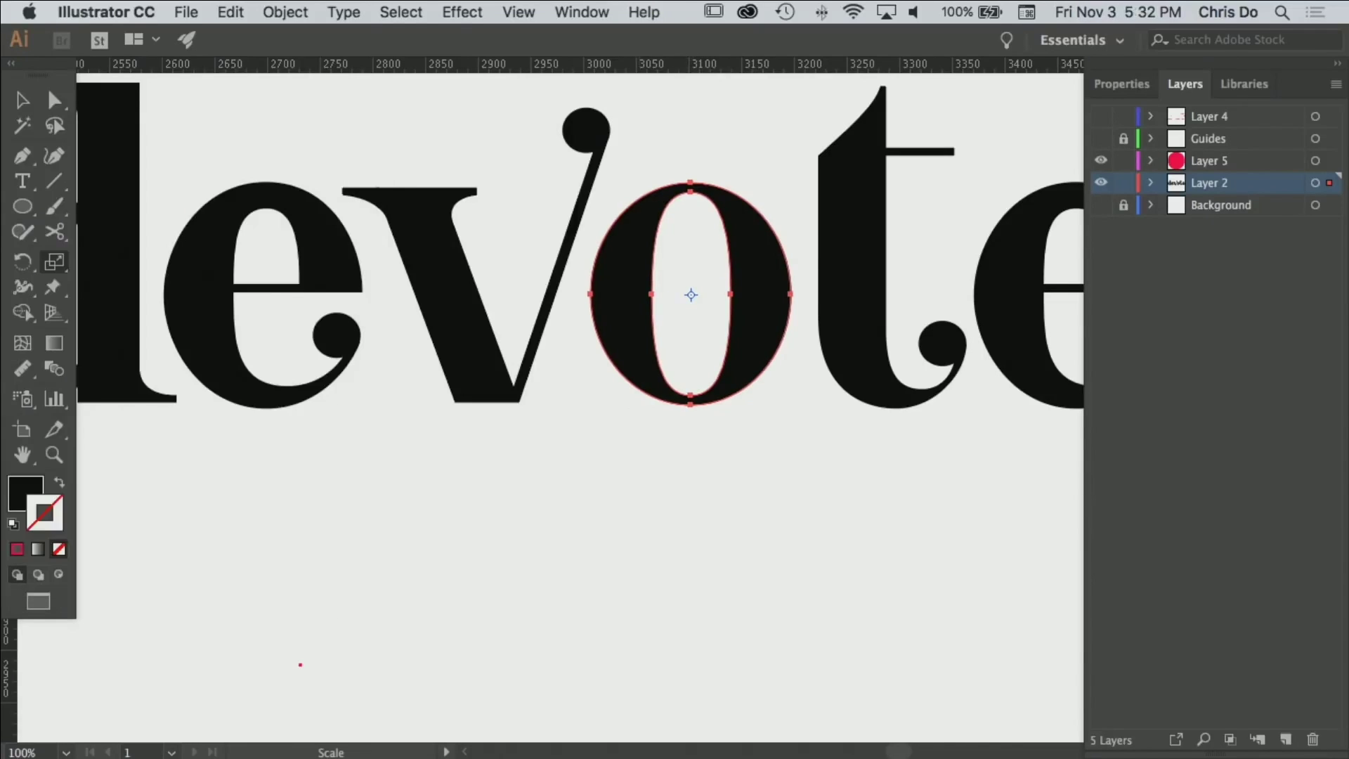
super+click(568, 492)
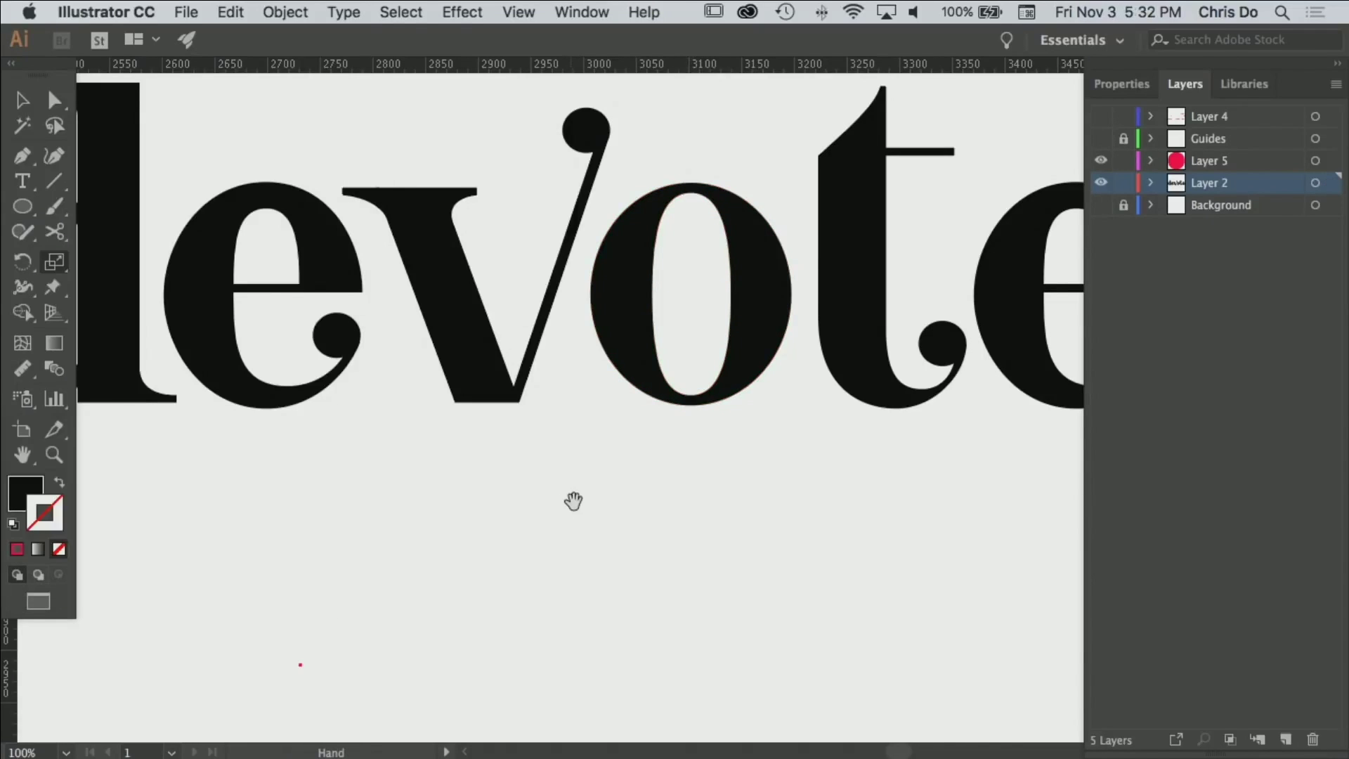
Show the guides and add horizontal ruler guides marking the o's overshoot at its top and bottom.
drag(572, 503, 598, 509)
key(super+;)
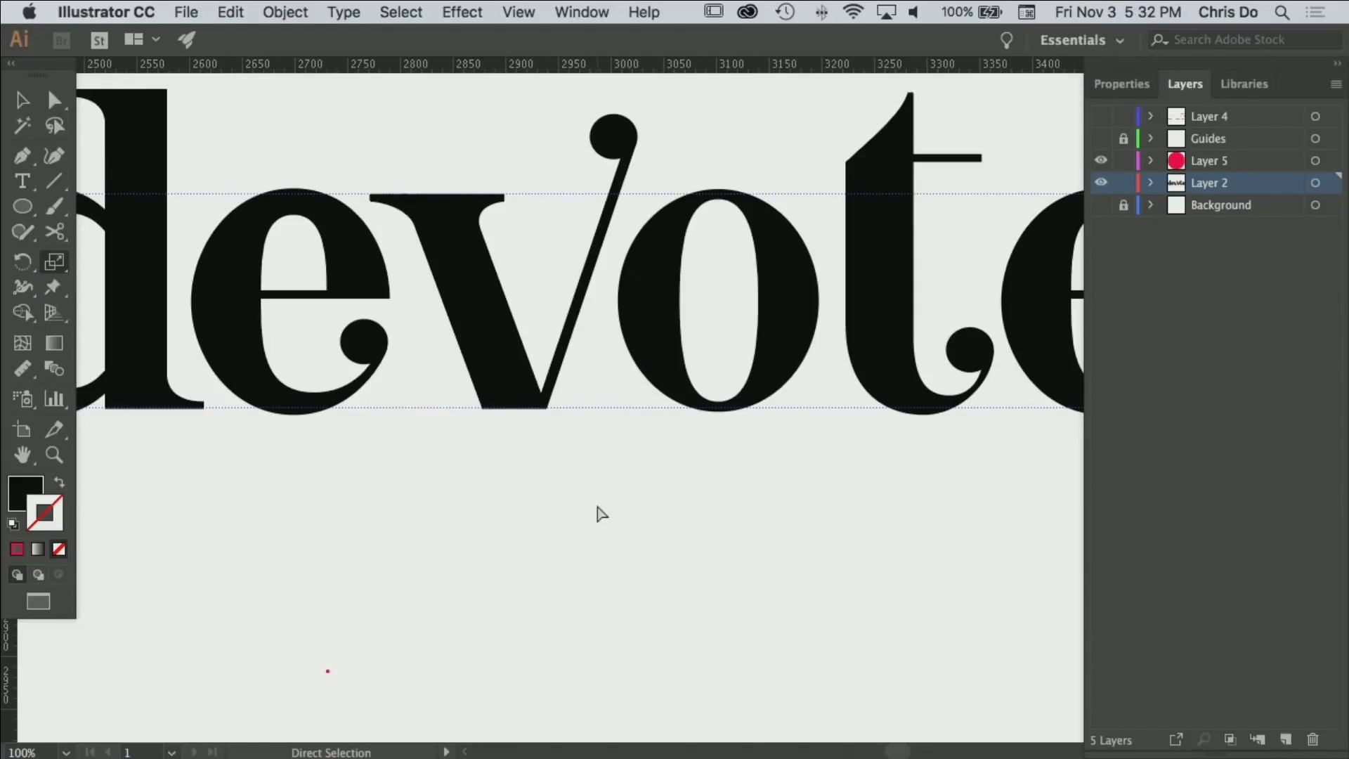
key(super+space)
drag(694, 413, 937, 434)
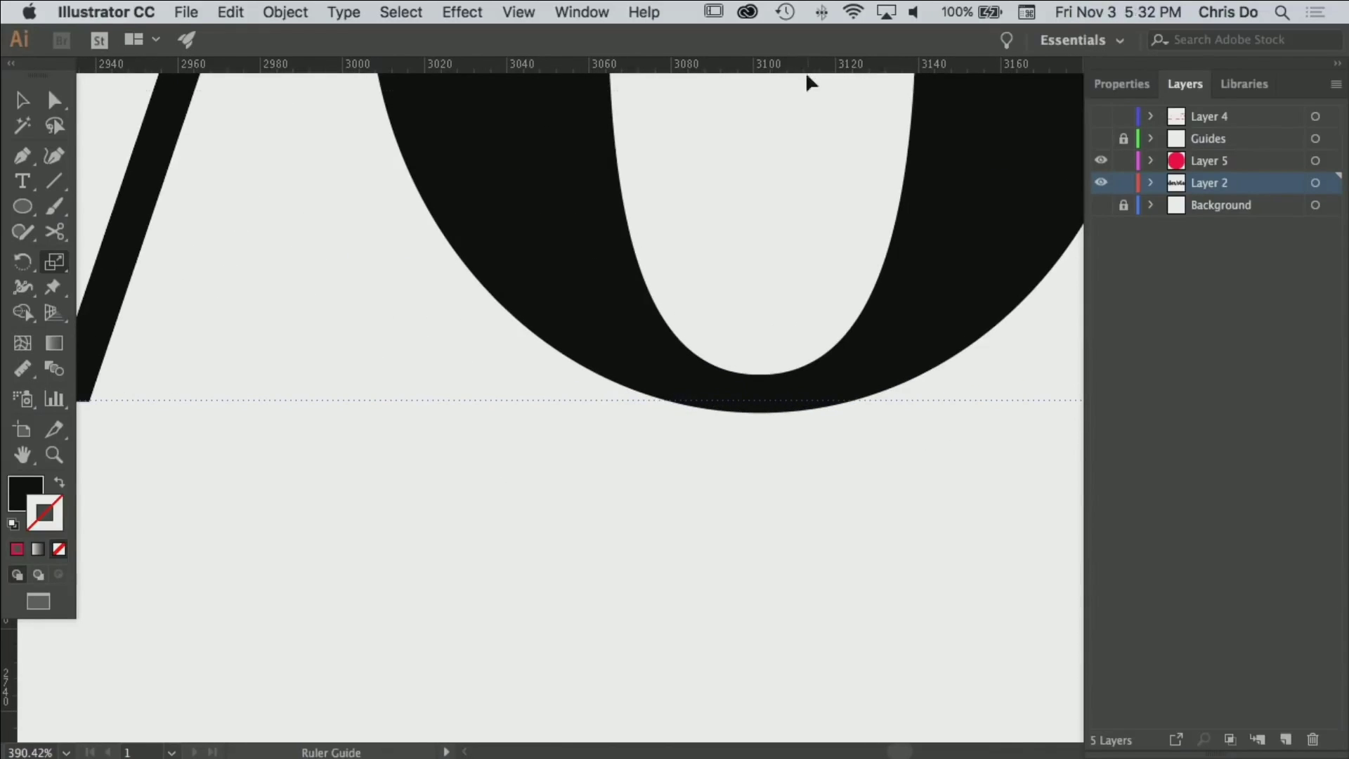
key(space)
alt+super+click(763, 478)
alt+super+click(761, 478)
alt+super+click(758, 478)
drag(540, 143, 662, 472)
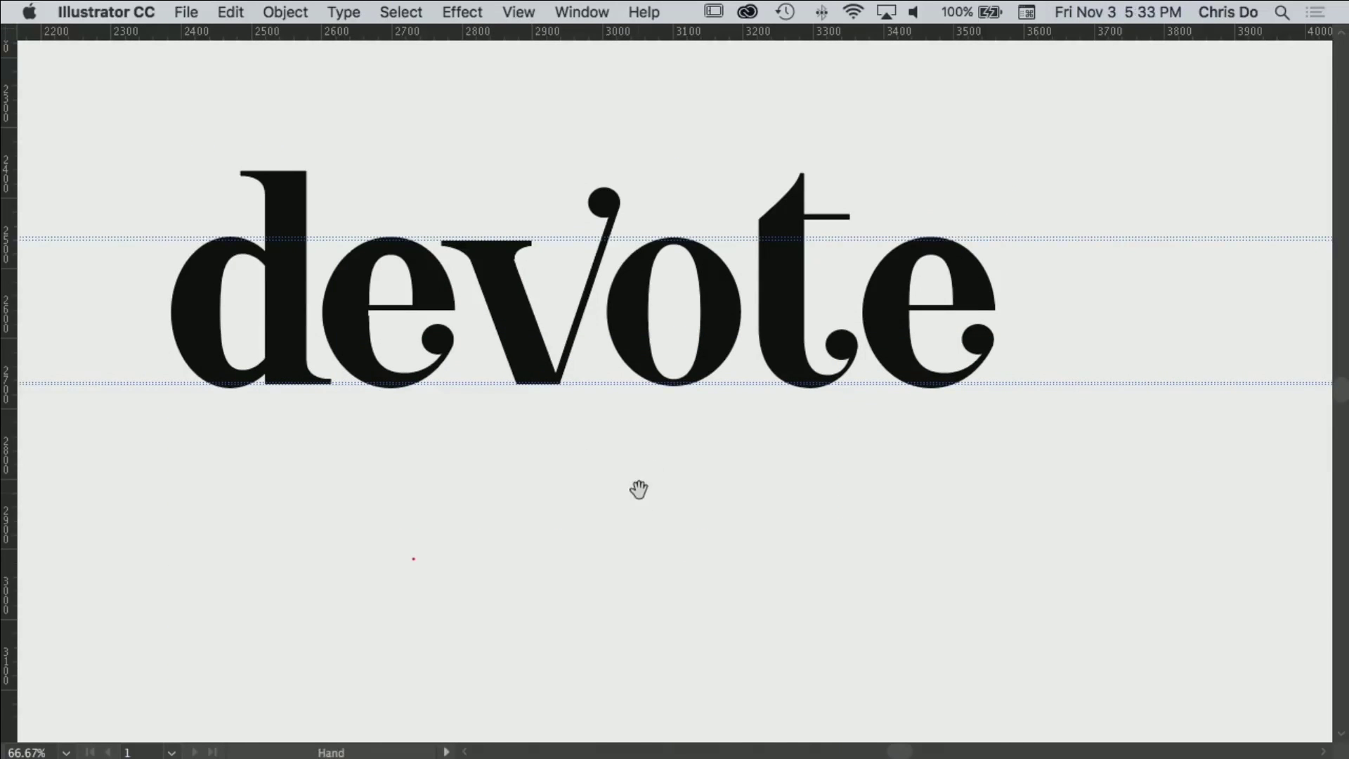
drag(638, 488, 711, 527)
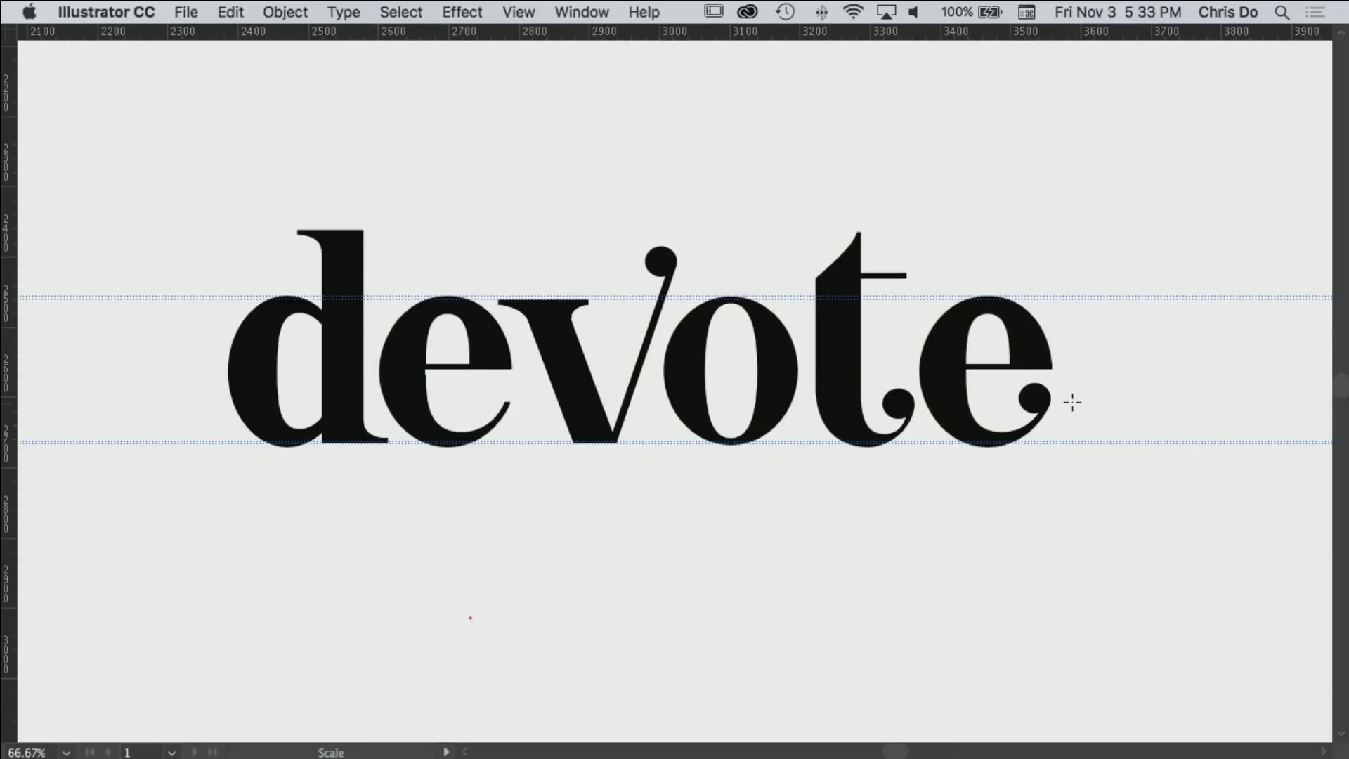
Delete the ball terminal of the final e and hide the guides.
click(1031, 392)
key(Delete)
key(a)
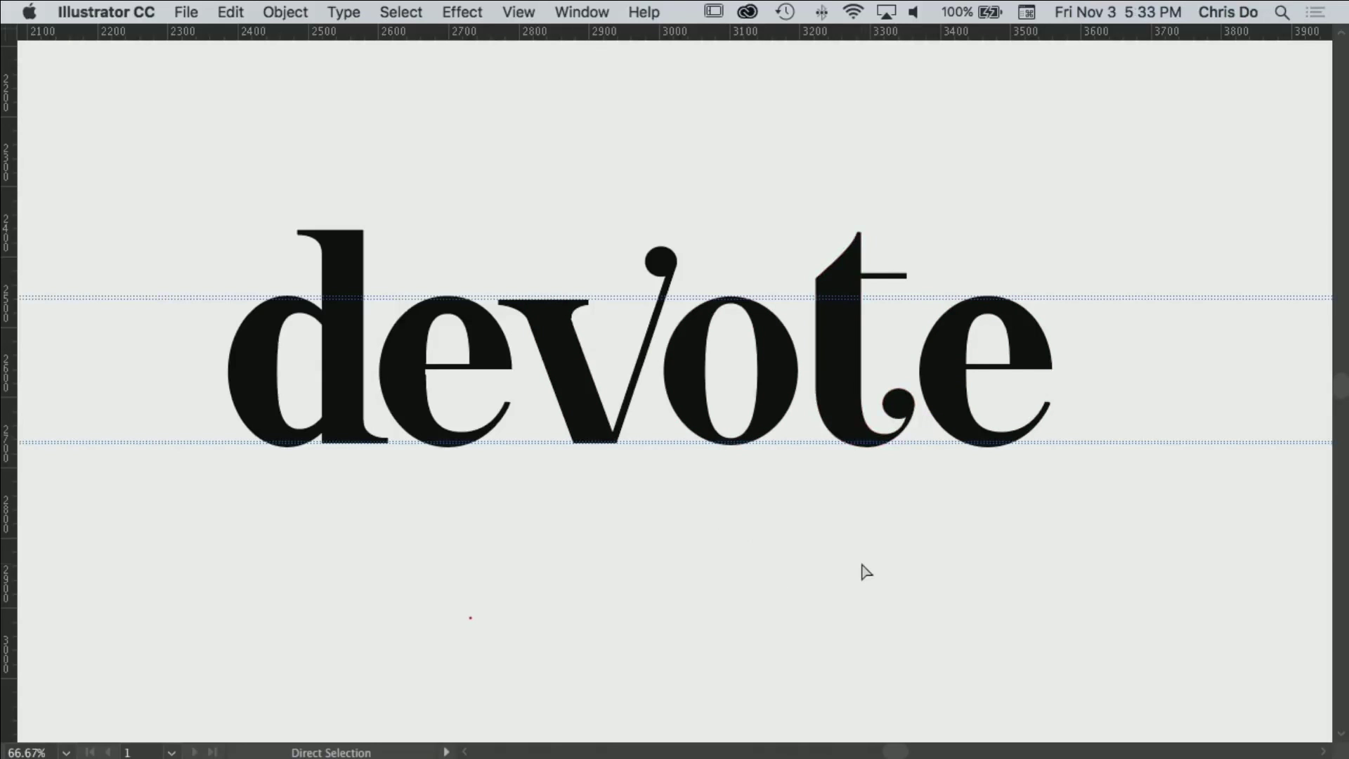
key(super+semicolon)
key(s)
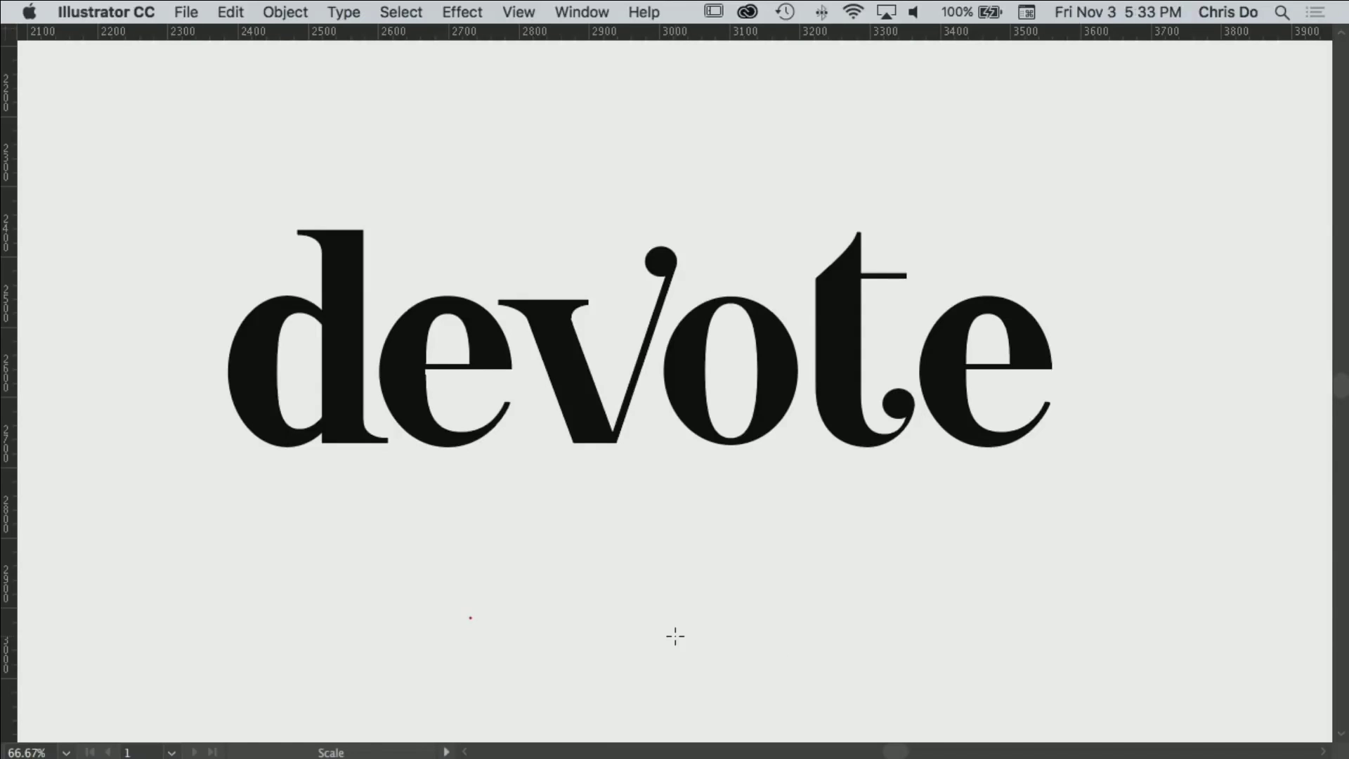
Show the guides and draw a small black rectangle as wide as the t's vertical stem, placing it below the word.
key(super+semicolon)
drag(526, 435, 752, 454)
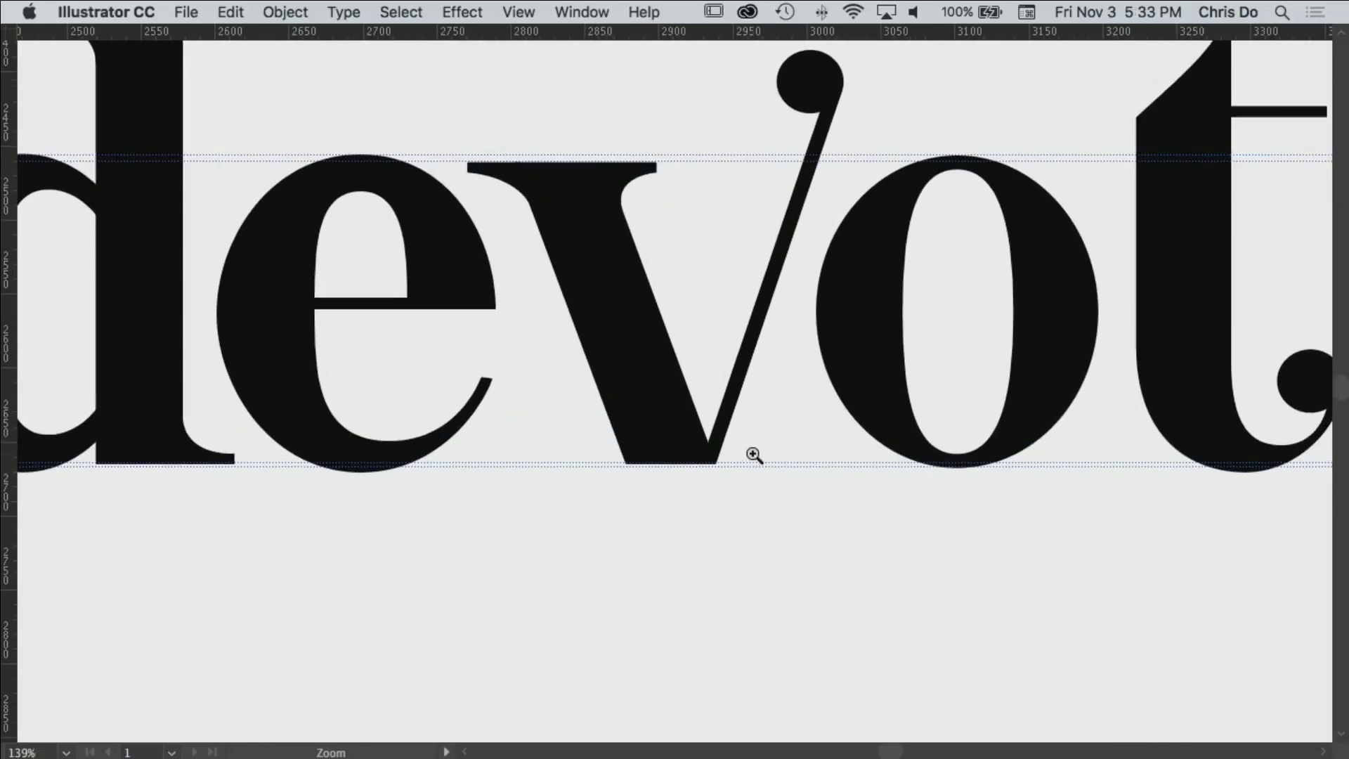
drag(594, 390, 557, 441)
mouse_move(752, 425)
mouse_down()
mouse_move(629, 410)
mouse_move(745, 420)
mouse_up()
scroll(791, 417, up, 4)
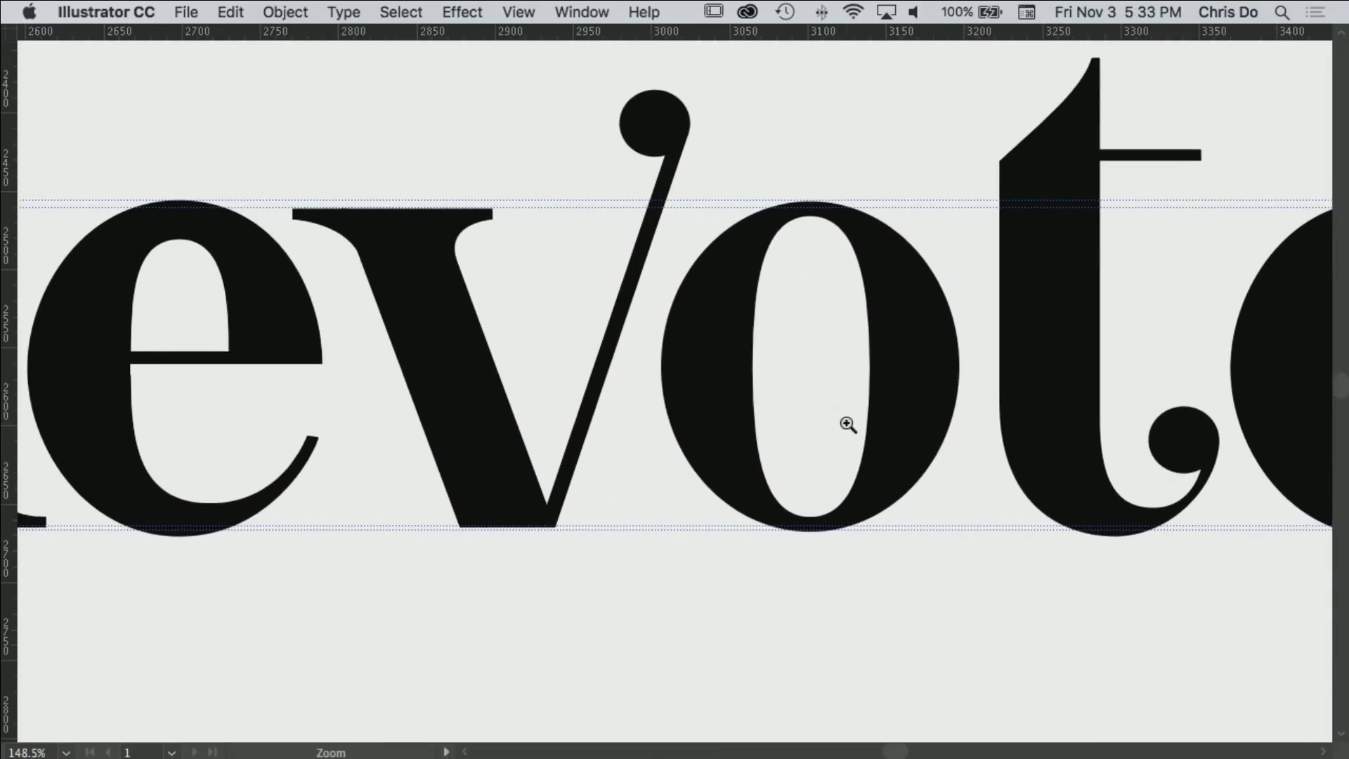
key(m)
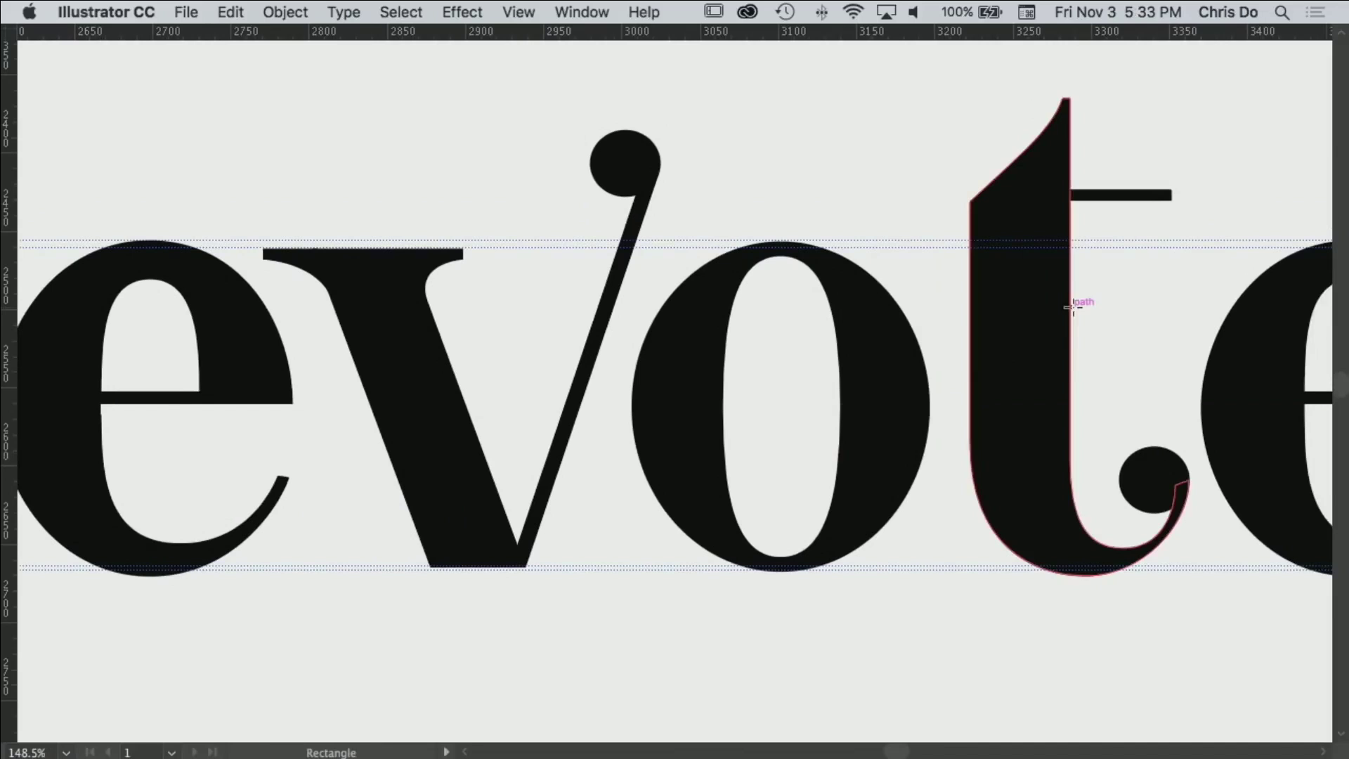
mouse_move(1069, 307)
mouse_down()
mouse_move(963, 365)
mouse_move(659, 608)
mouse_up()
key(a)
alt+super+click(659, 610)
alt+super+click(675, 622)
drag(651, 311, 825, 692)
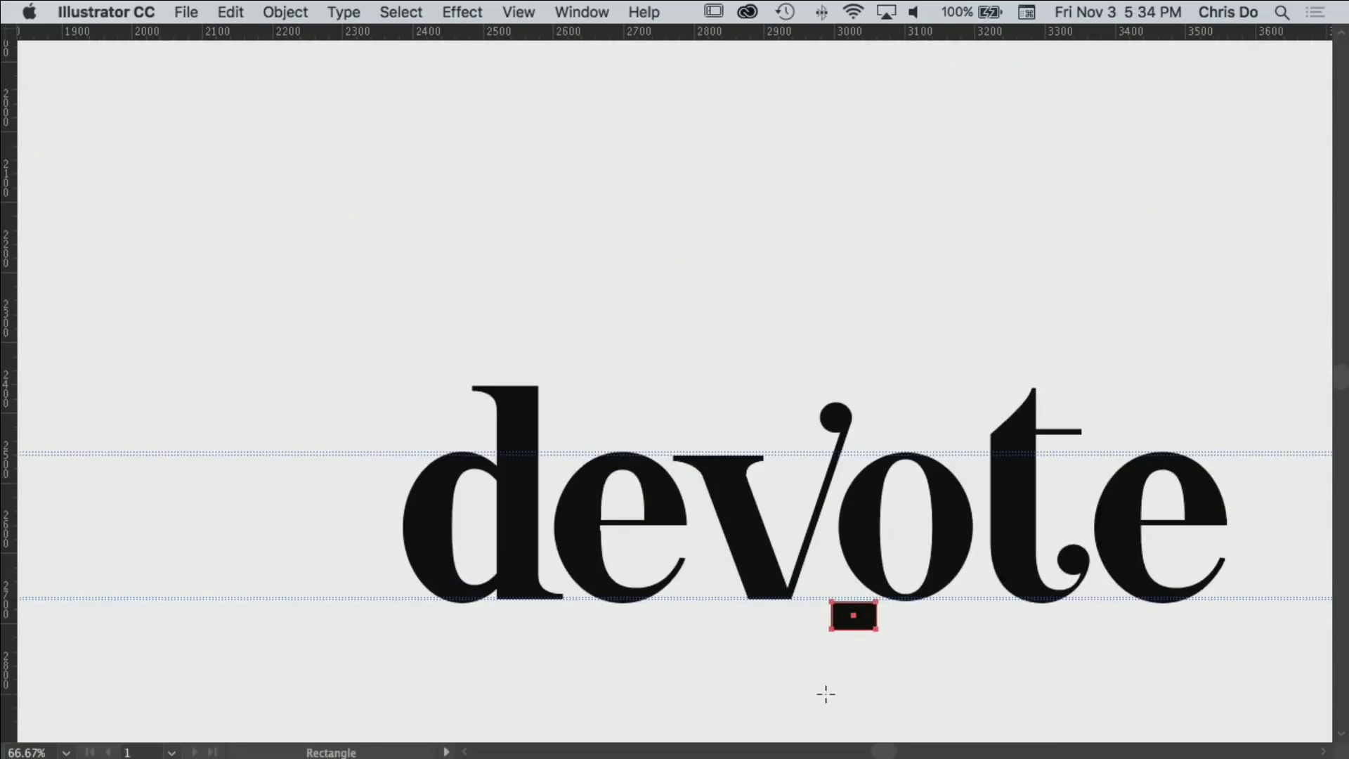
Move the measuring rectangle onto the d's vertical stem, deselect it and switch the artwork to outline view.
drag(865, 627, 530, 525)
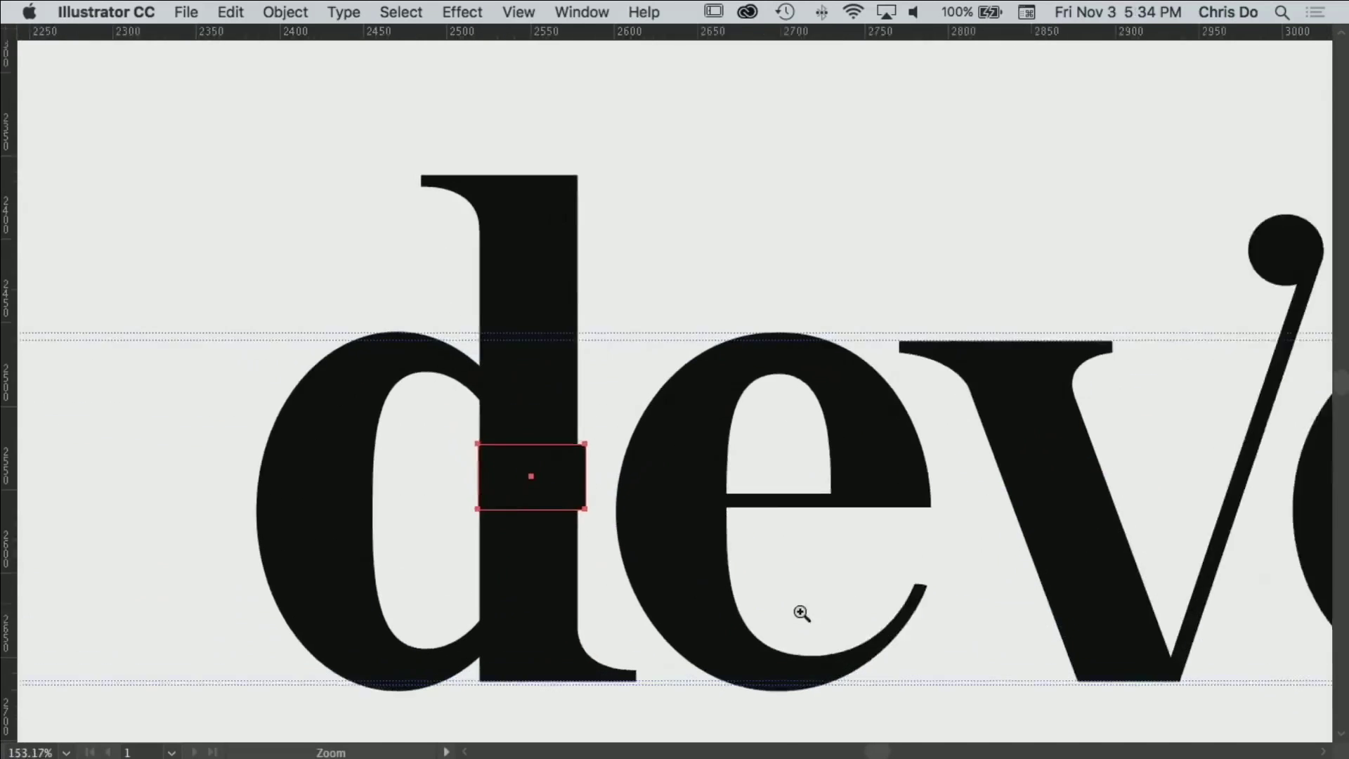
drag(801, 612, 843, 612)
key(a)
click(622, 402)
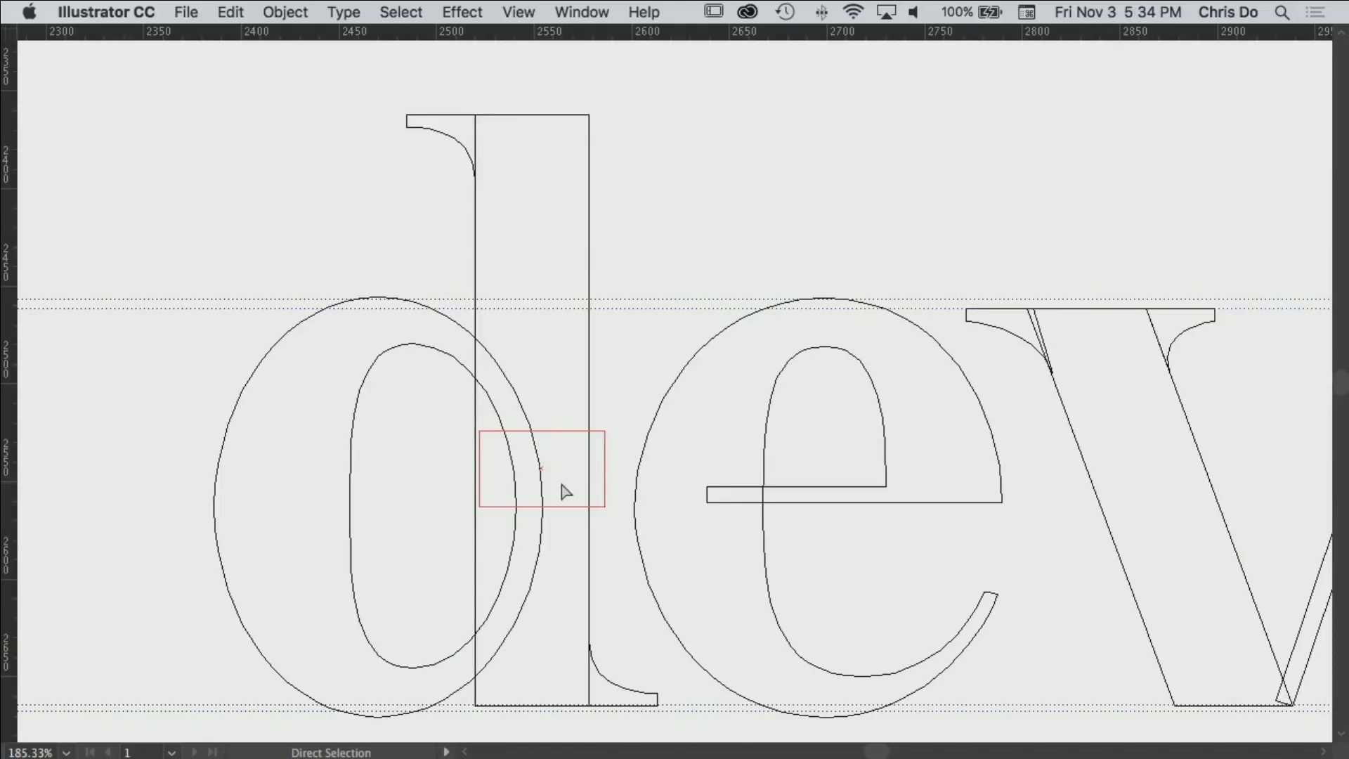
Snap the rectangle's lower-left corner to the left edge of the d's stem to compare their widths, and deselect it.
drag(584, 482, 663, 538)
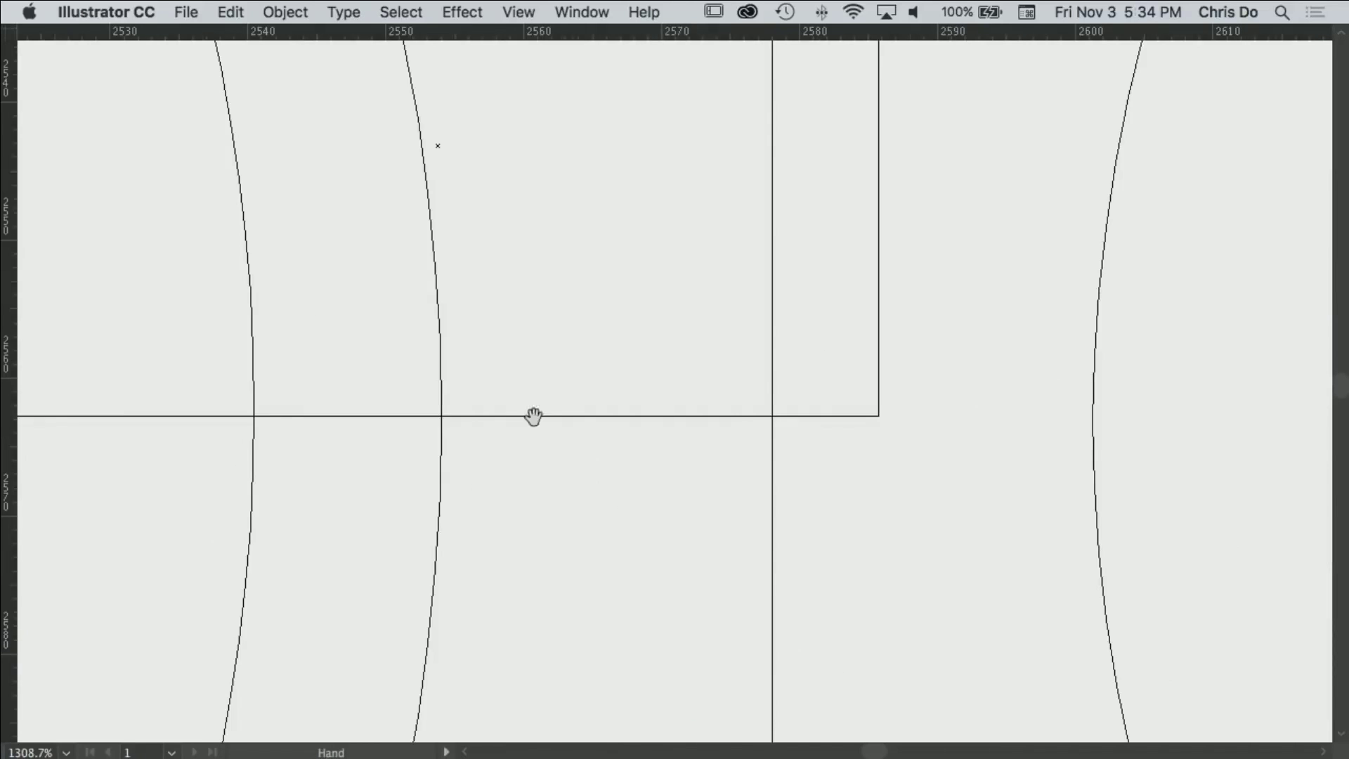
drag(510, 394, 883, 442)
alt+click(883, 443)
alt+click(883, 443)
alt+click(883, 442)
alt+click(882, 443)
drag(322, 313, 590, 409)
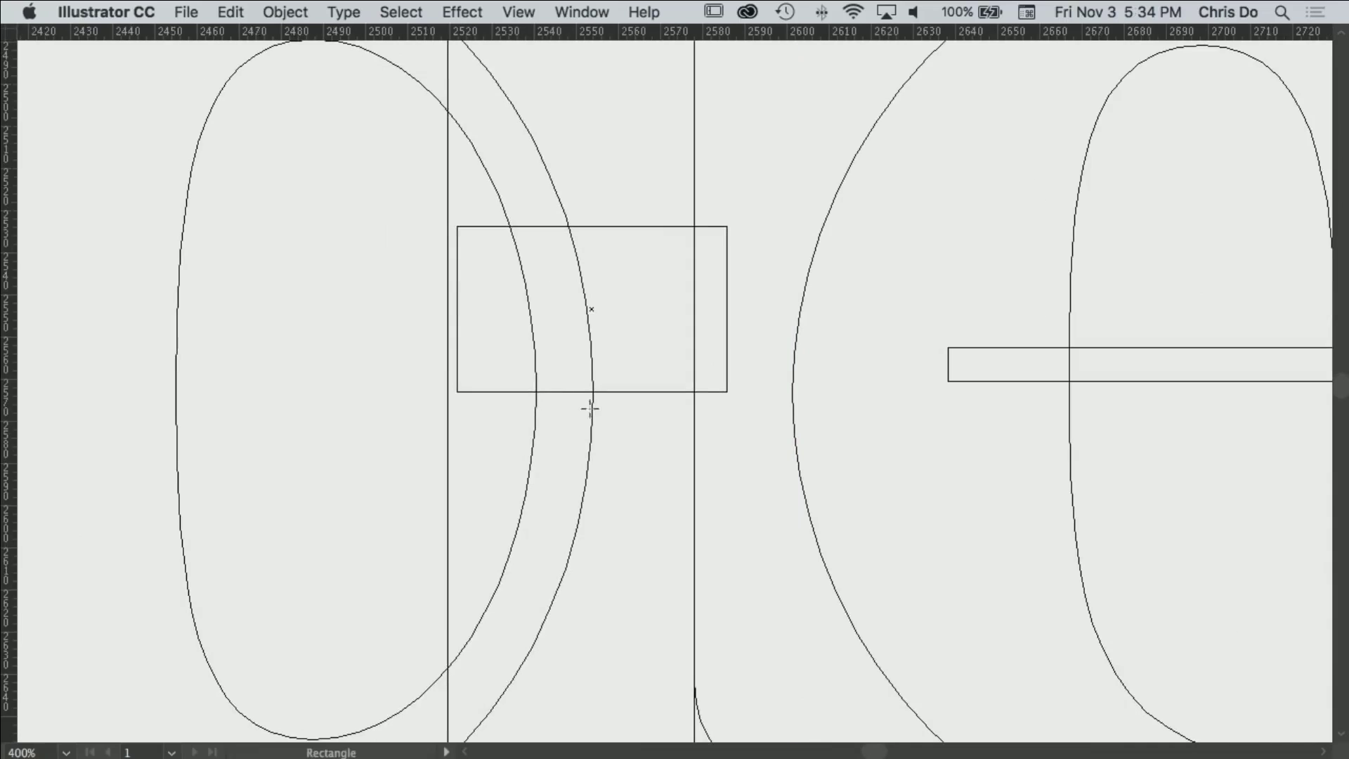
drag(457, 392, 448, 393)
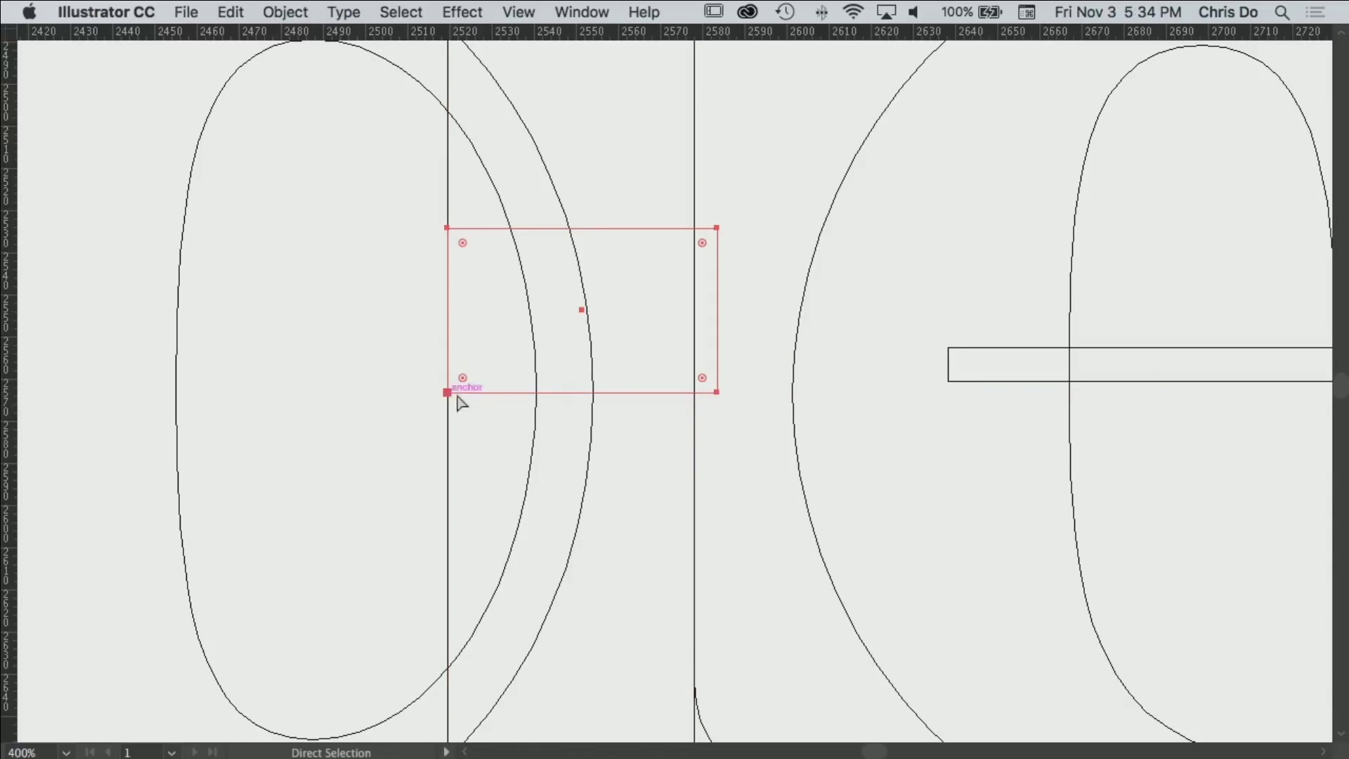
super+click(380, 432)
Compare stroke widths and proportions across the outlined word and the high-contrast serif setting of devote.
alt+super+click(537, 405)
alt+super+click(538, 406)
alt+super+click(537, 405)
alt+super+click(538, 405)
drag(926, 460, 530, 402)
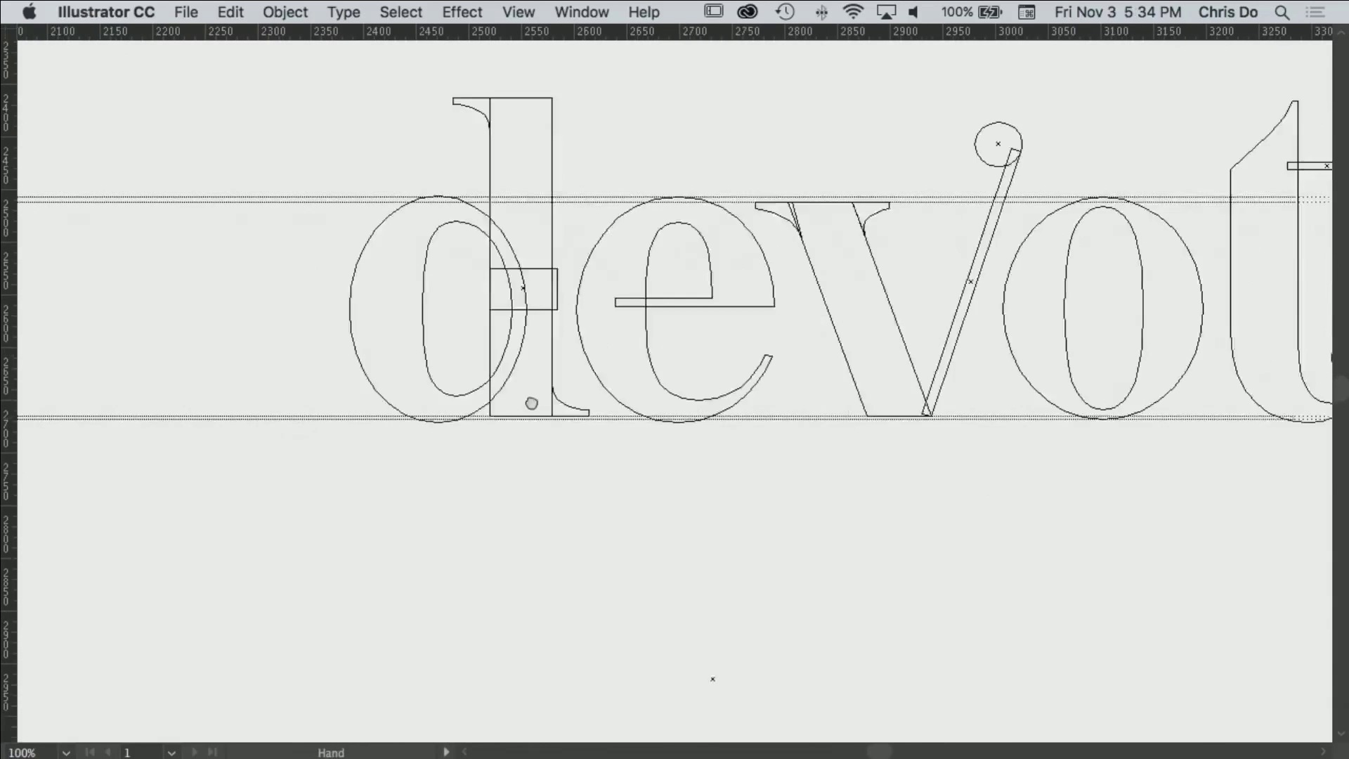
alt+super+click(706, 470)
scroll(653, 439, right, 4)
scroll(654, 440, down, 1)
key(m)
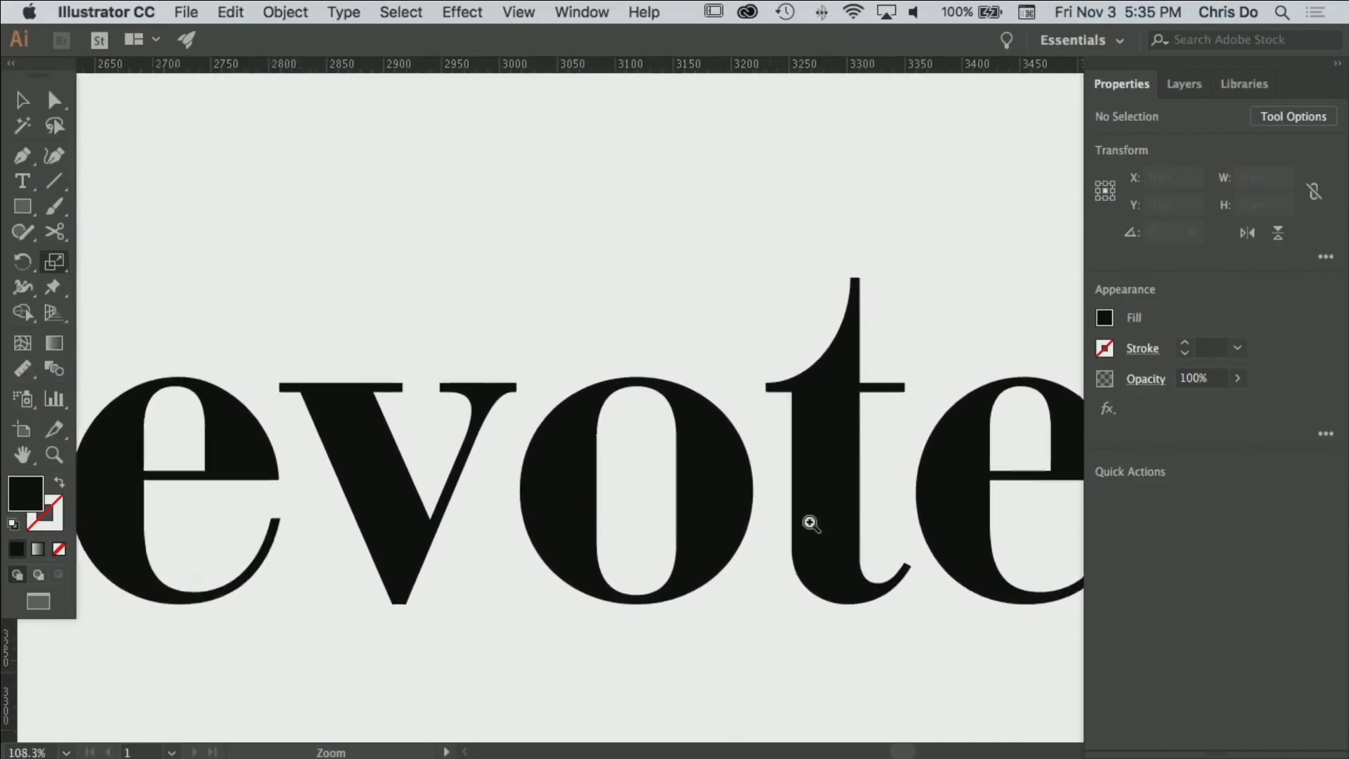
scroll(808, 521, up, 2)
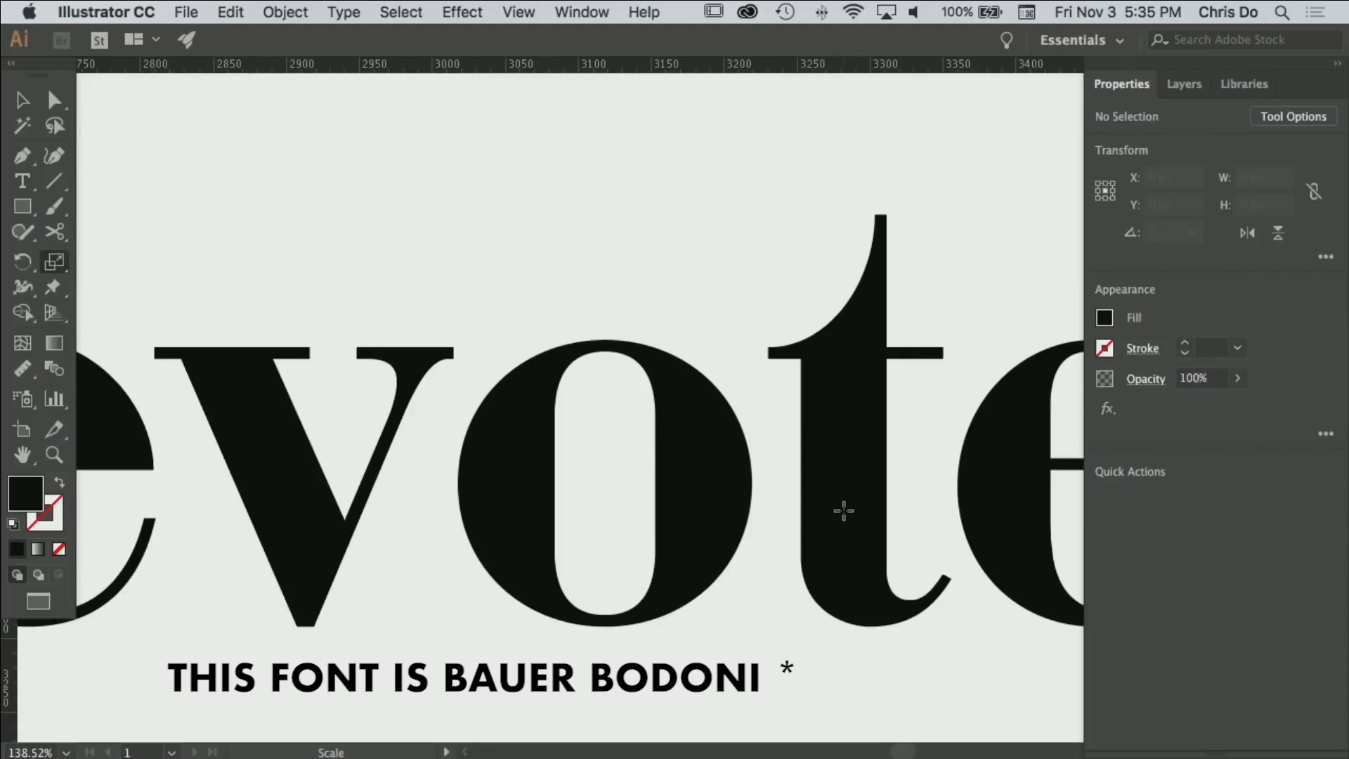
Draw a square about 58 px wide, matching the d's stem, and place it against the e's thick stroke.
key(m)
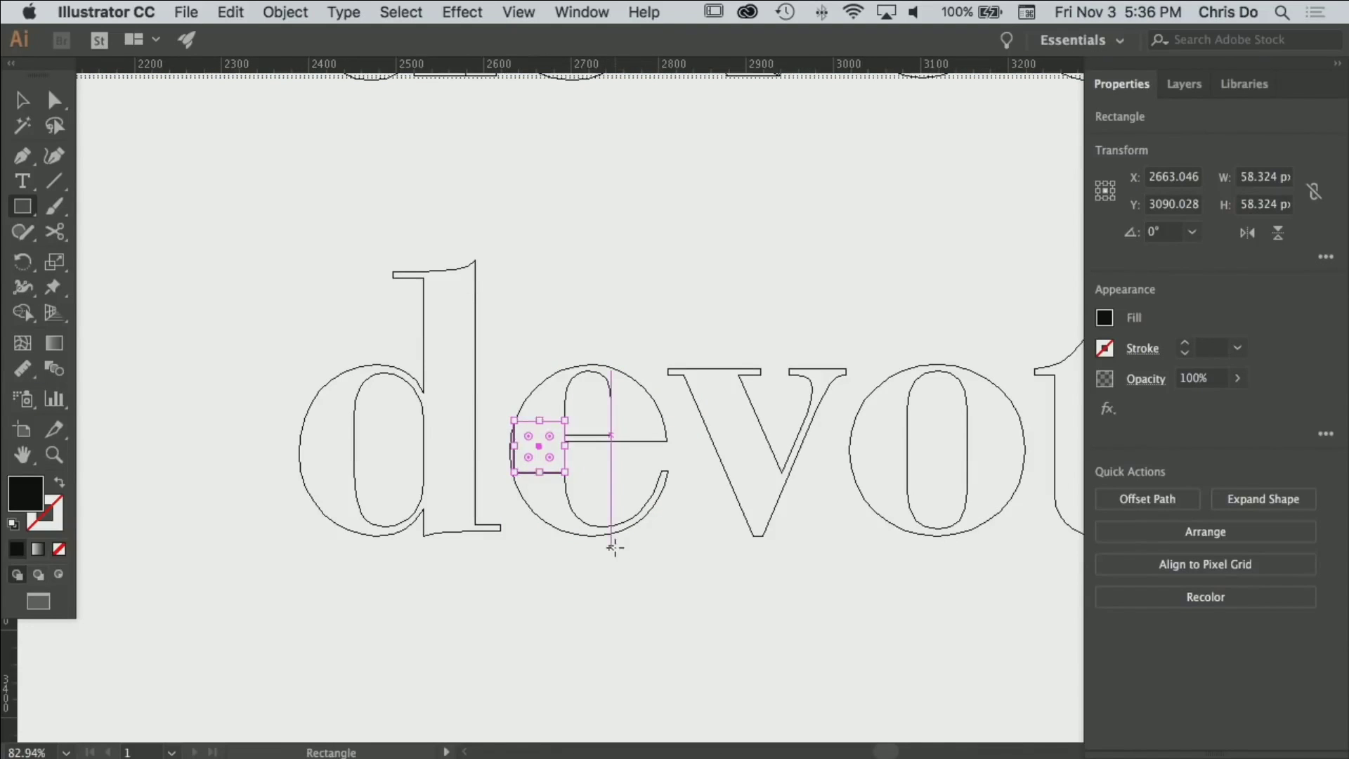
drag(751, 545, 754, 544)
drag(352, 343, 829, 522)
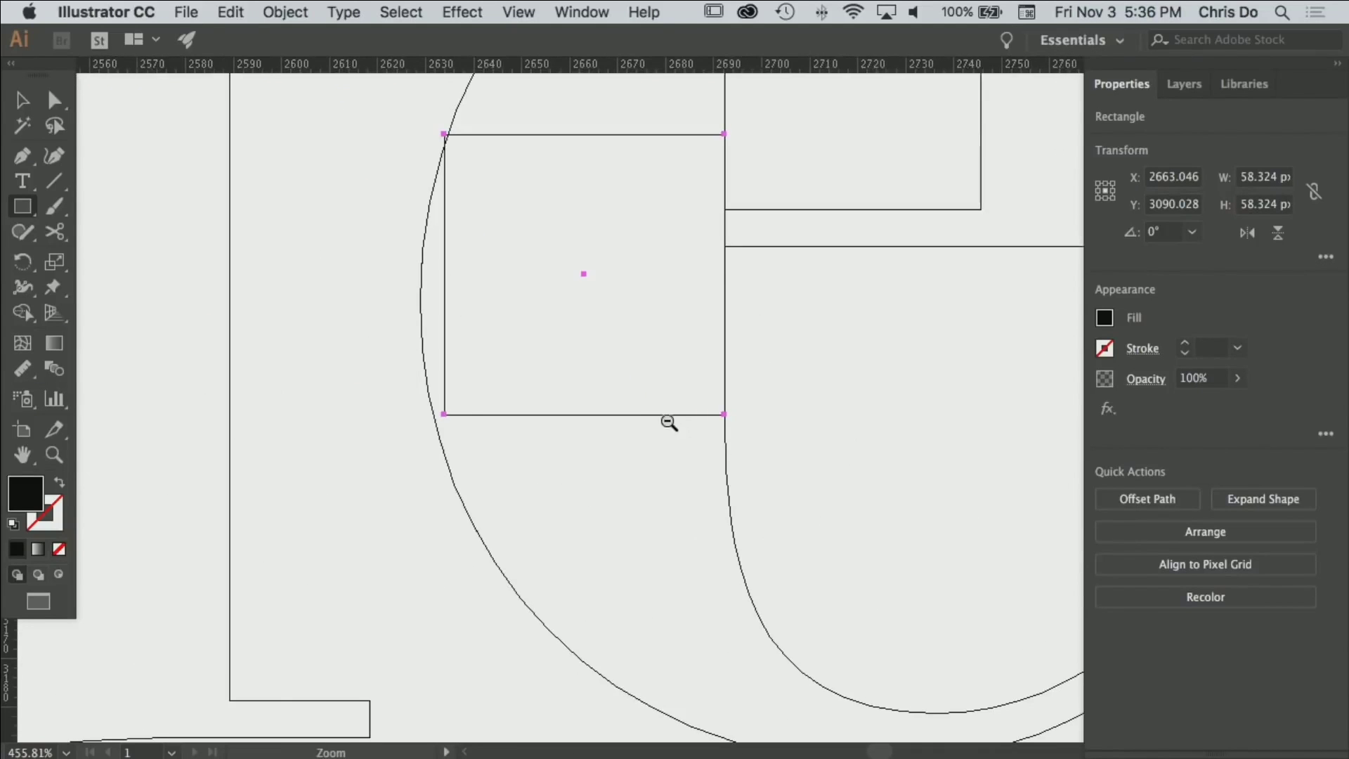
alt+super+click(663, 415)
alt+super+click(644, 360)
alt+super+click(643, 361)
drag(645, 361, 562, 364)
key(a)
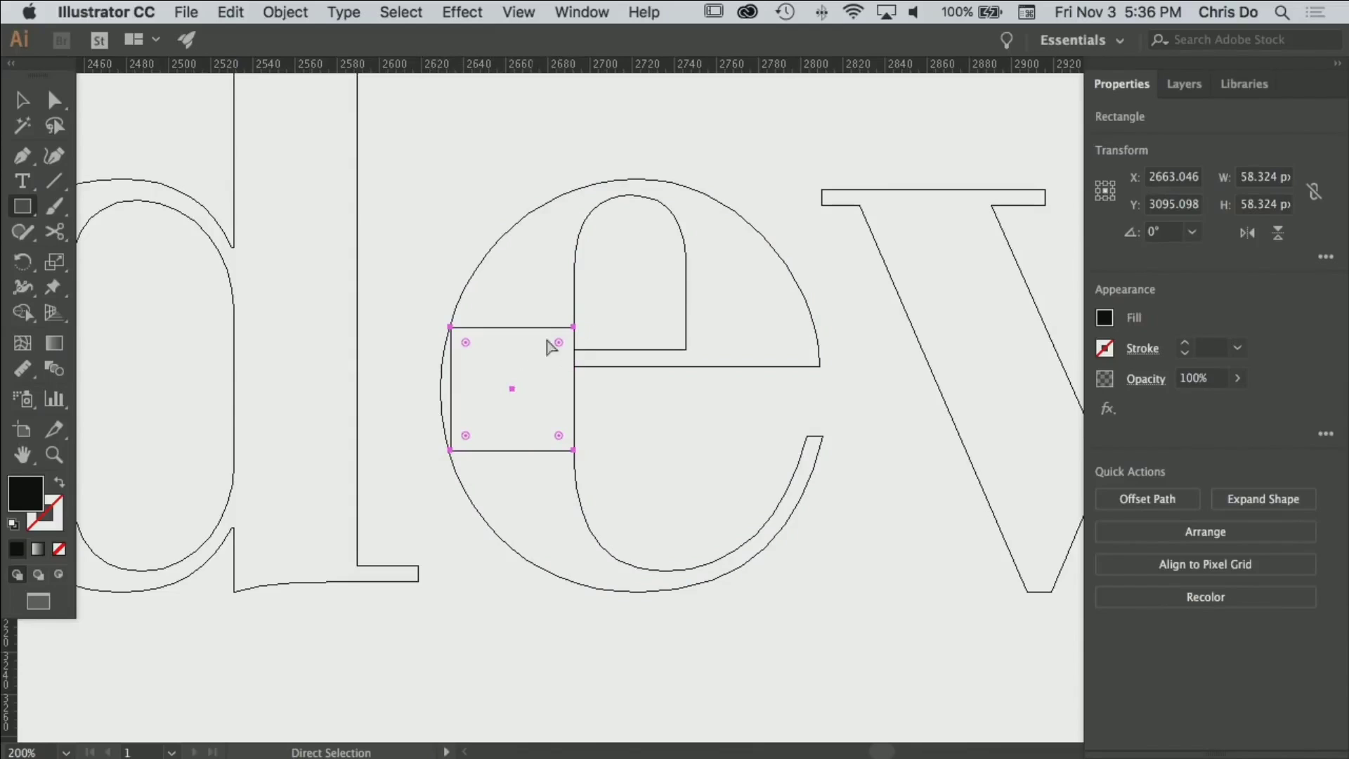
Move the measuring square onto the v's thick diagonal to compare stroke widths, and deselect it.
alt+super+click(640, 426)
alt+super+click(640, 426)
mouse_move(666, 423)
mouse_down()
mouse_move(449, 506)
mouse_move(678, 468)
mouse_move(660, 448)
mouse_up()
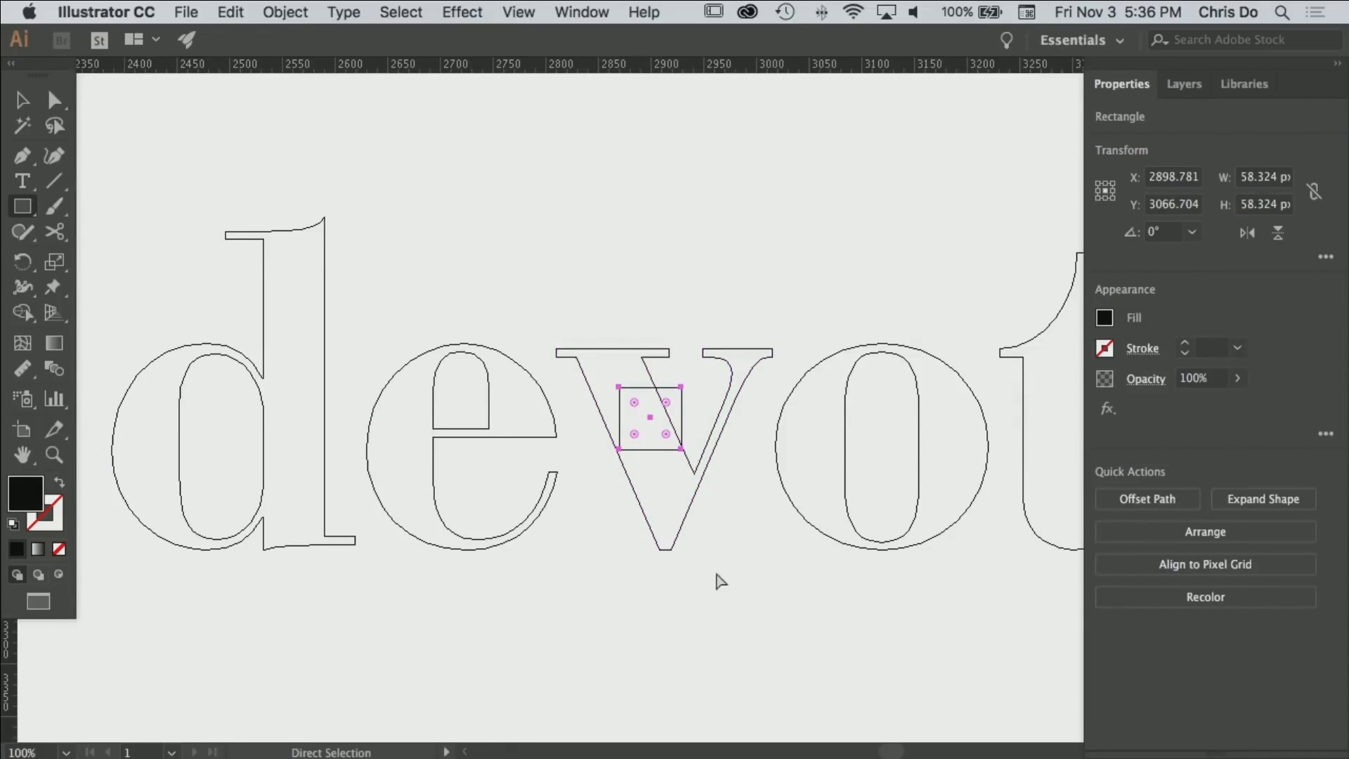
click(727, 555)
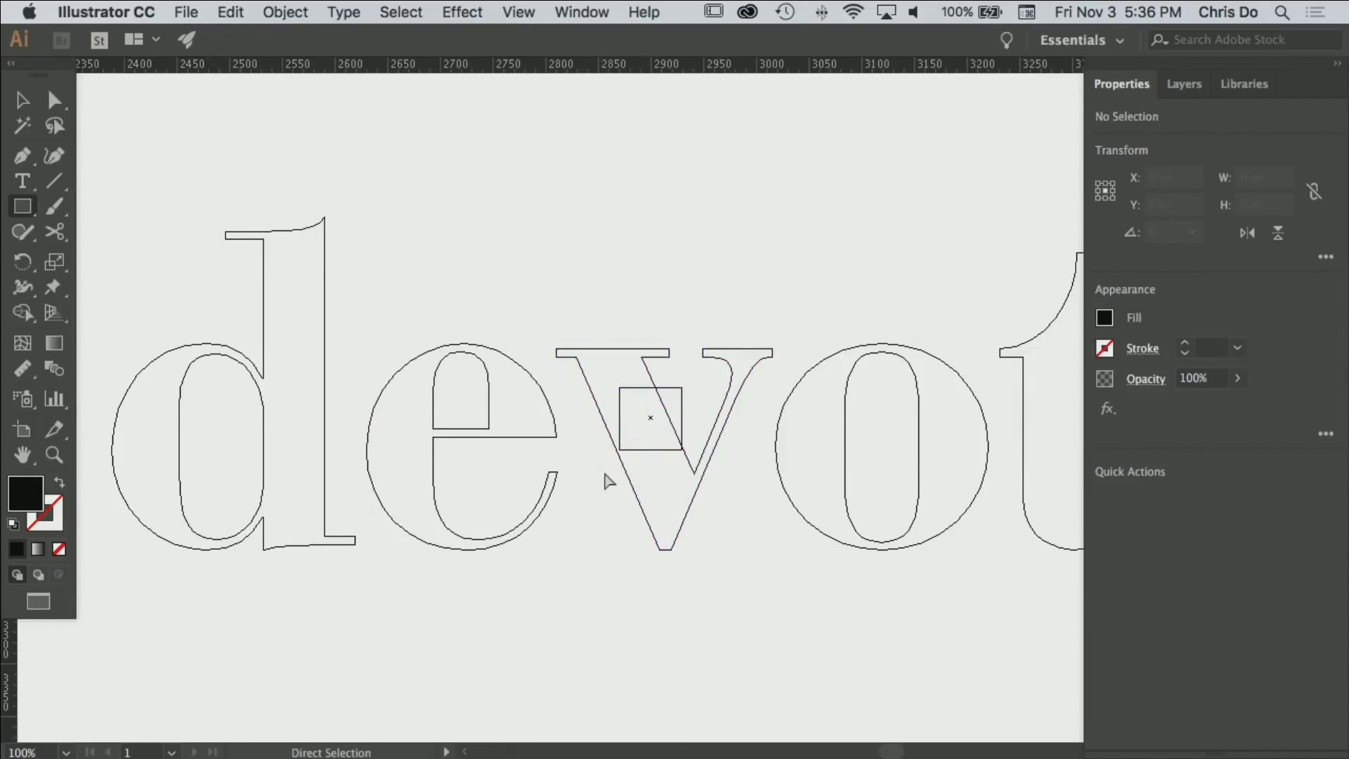
Ungroup the outlined high-contrast serif word into separate letters.
key(m)
scroll(663, 452, left, 5)
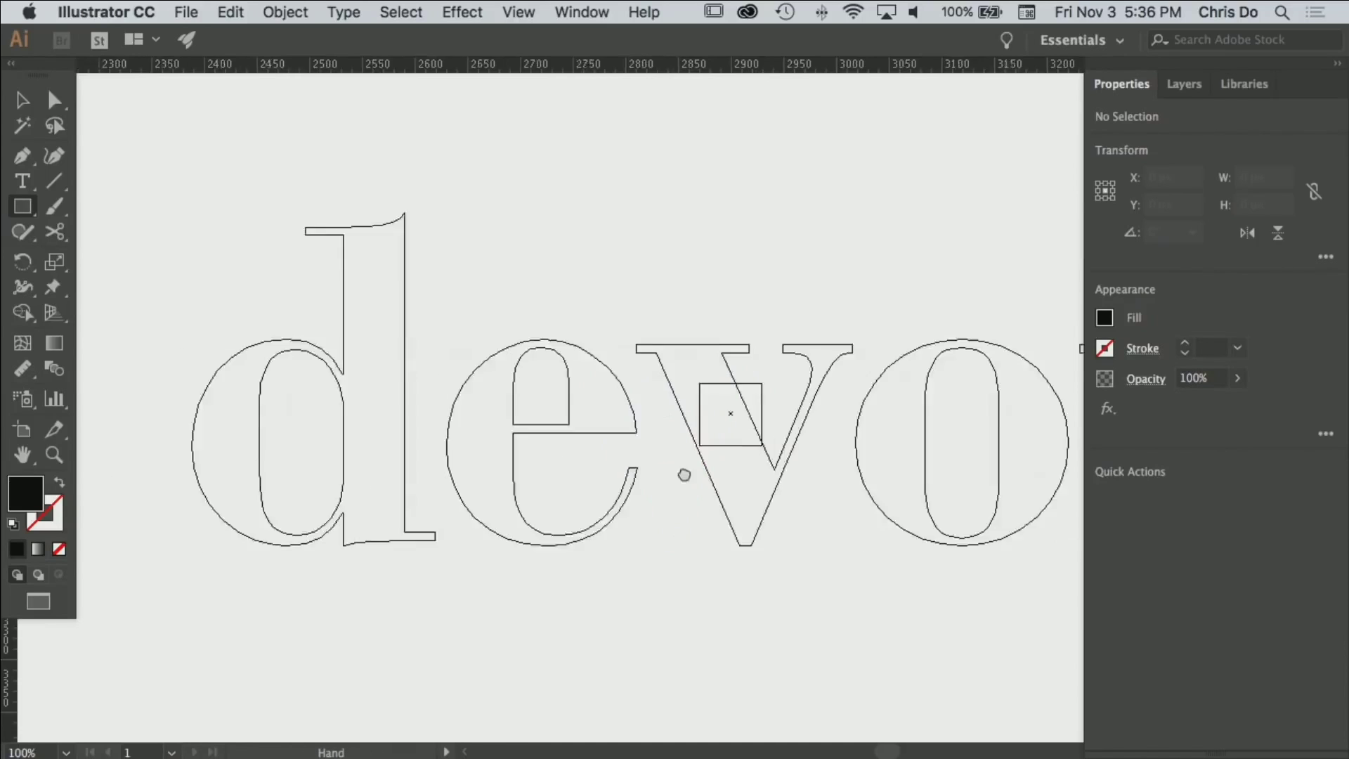
key(v)
click(717, 564)
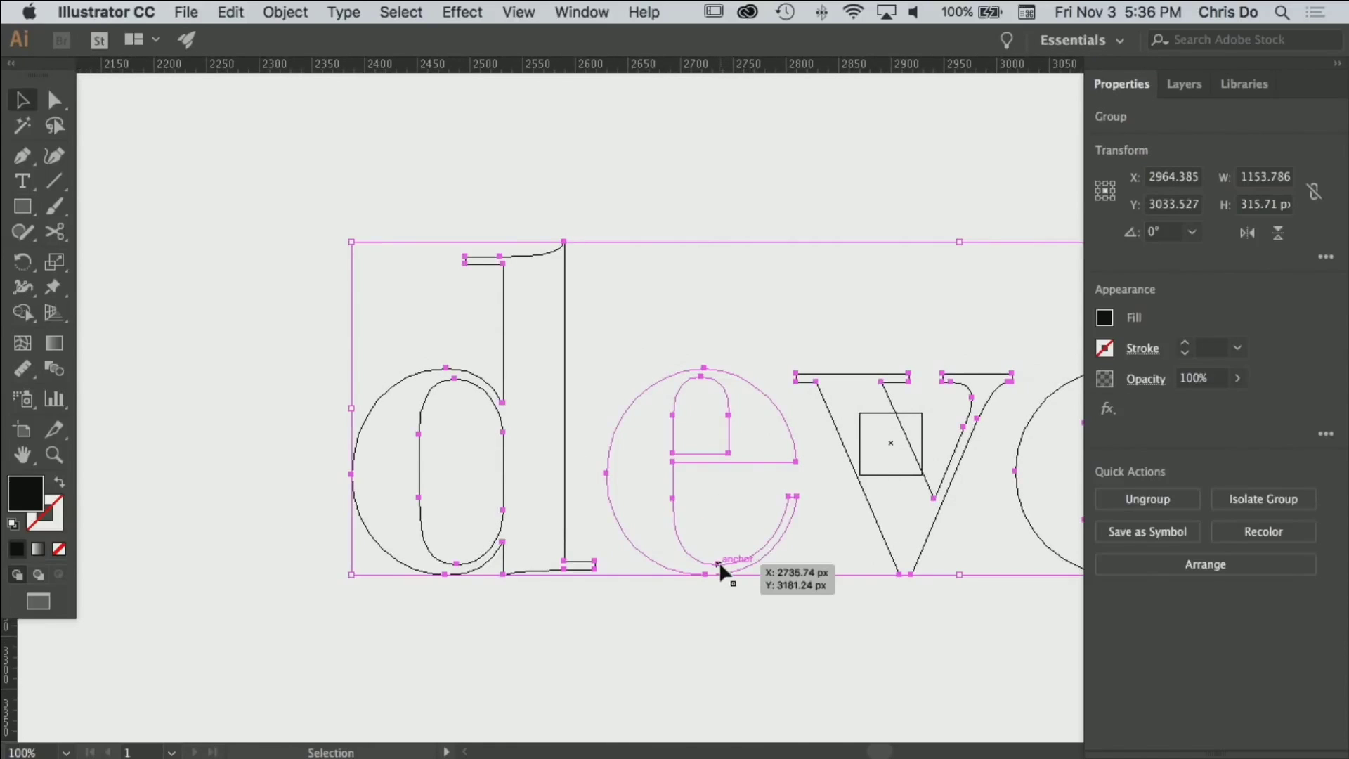
key(super+shift+g)
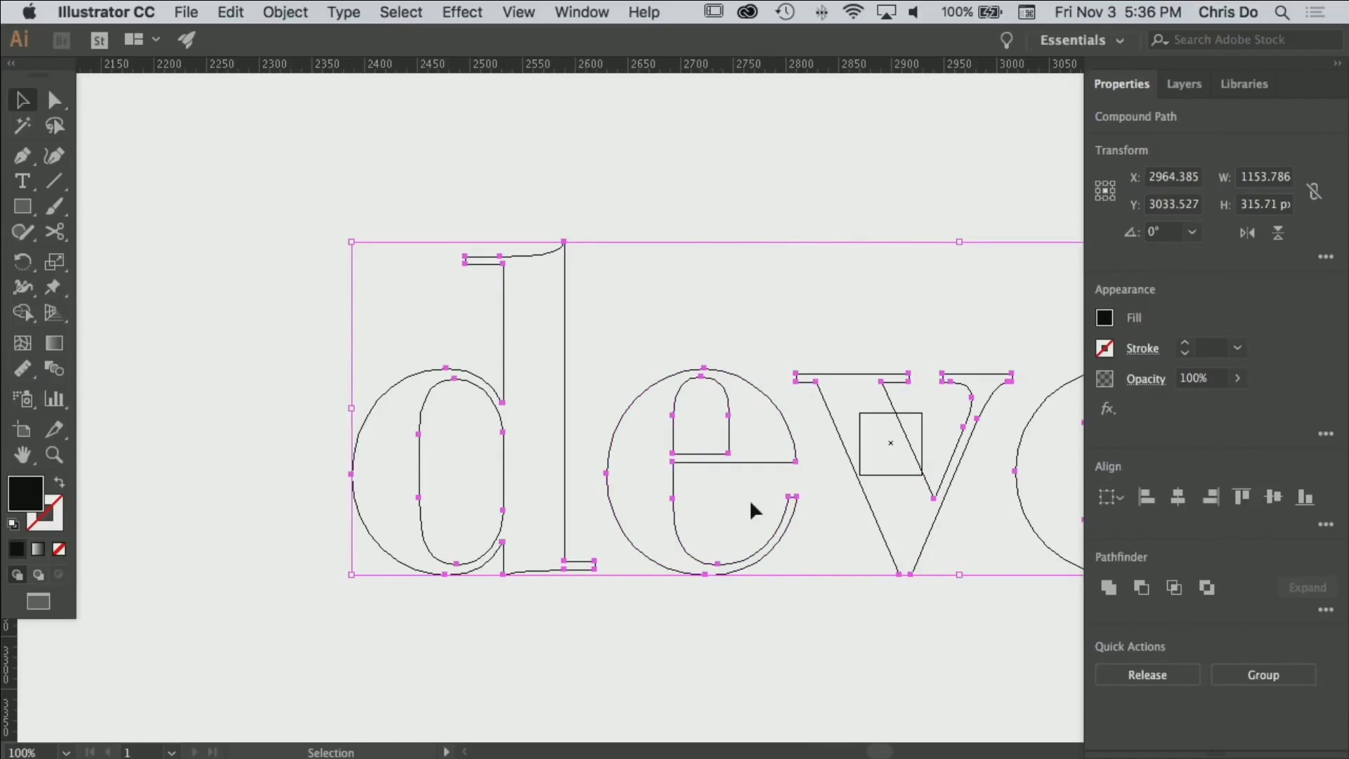
Overlay a copy of the e on the d's bowl to compare their curves, and delete the copy.
click(775, 514)
drag(781, 519, 526, 504)
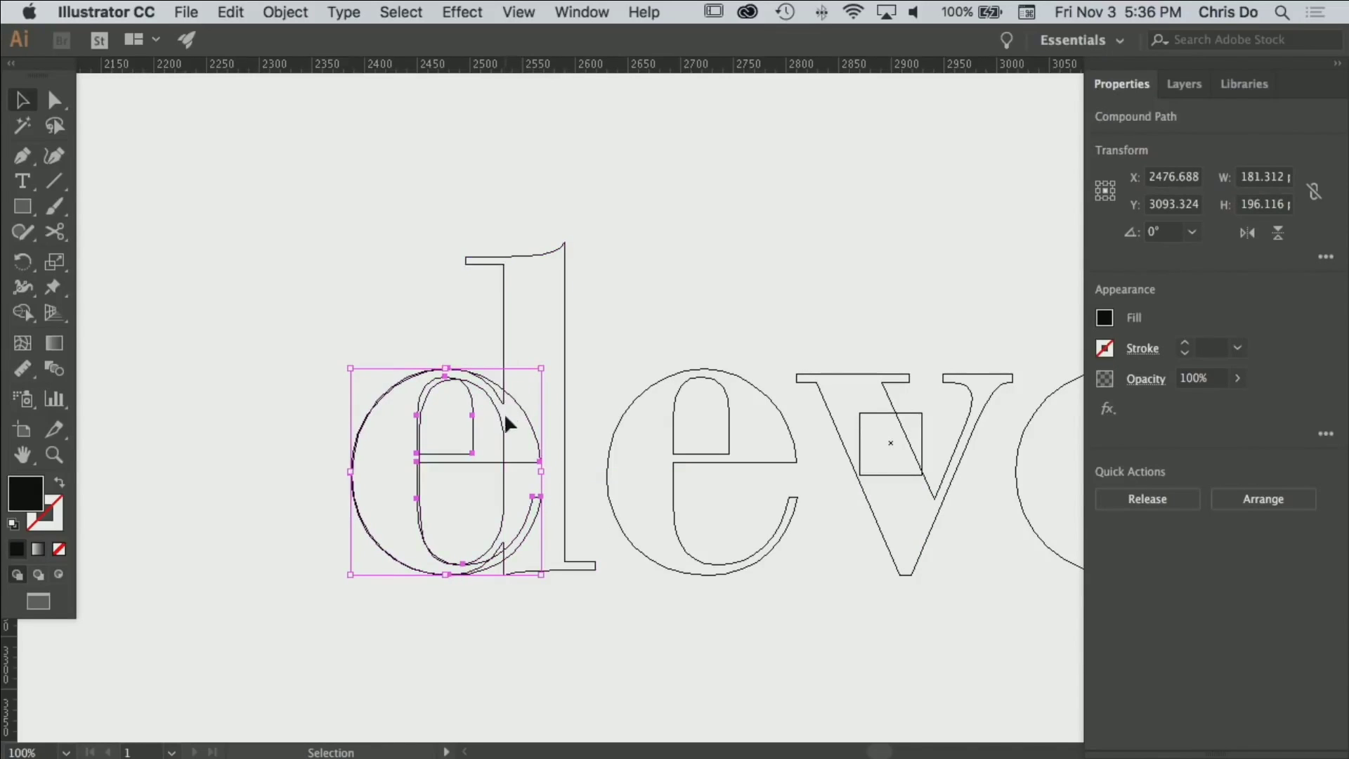
drag(400, 425, 695, 536)
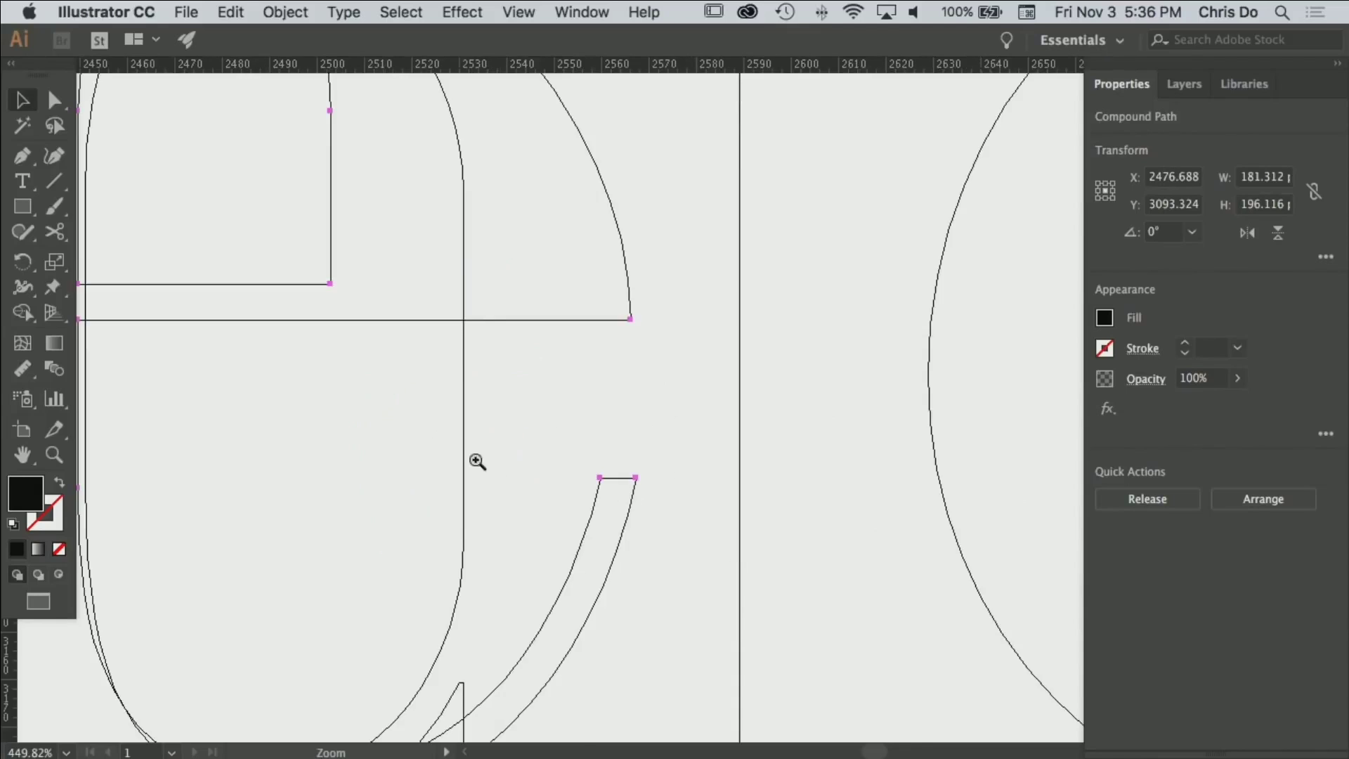
drag(476, 461, 661, 512)
alt+super+click(644, 482)
alt+super+click(642, 482)
alt+super+click(640, 480)
alt+super+click(640, 480)
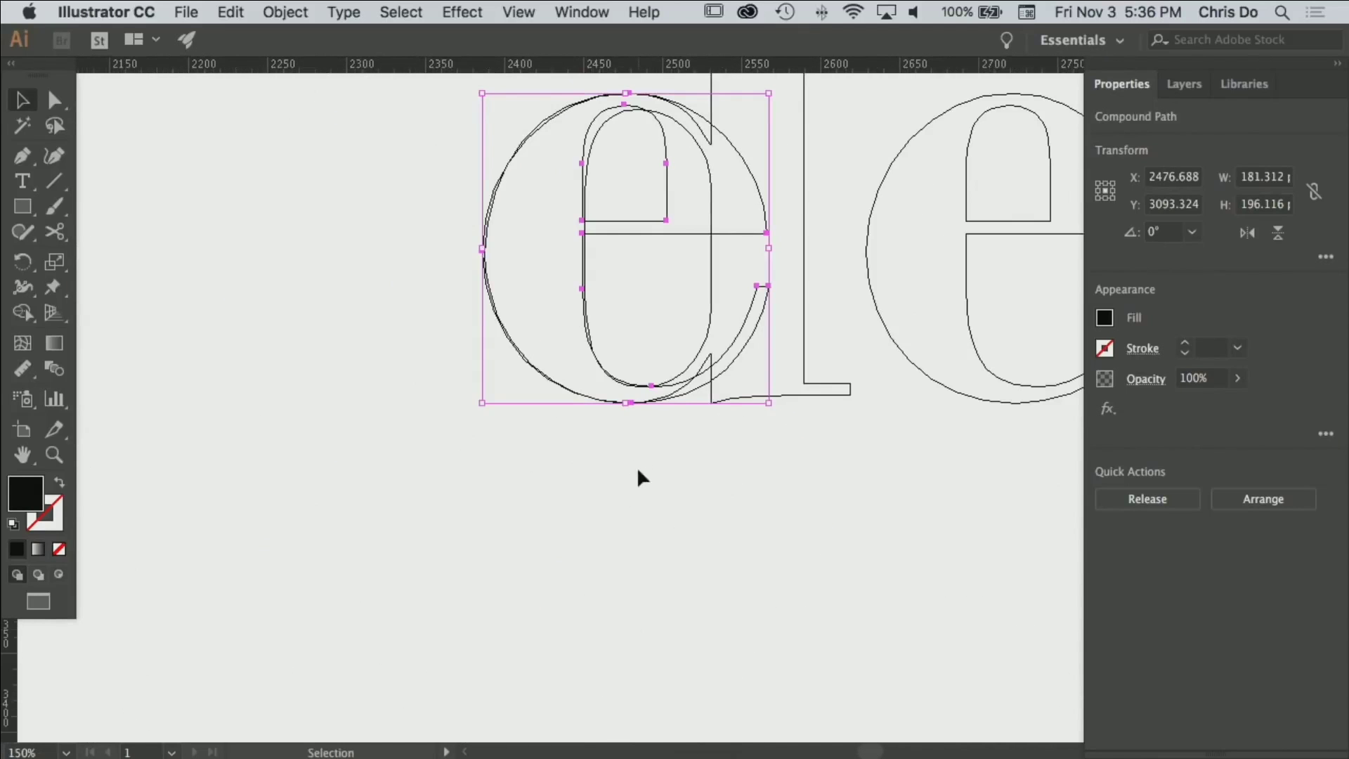
key(Delete)
Move the whole serif reference word with its measuring square further down from the custom wordmark, and deselect it.
alt+super+click(746, 436)
alt+super+click(732, 434)
alt+super+click(733, 434)
alt+super+click(733, 434)
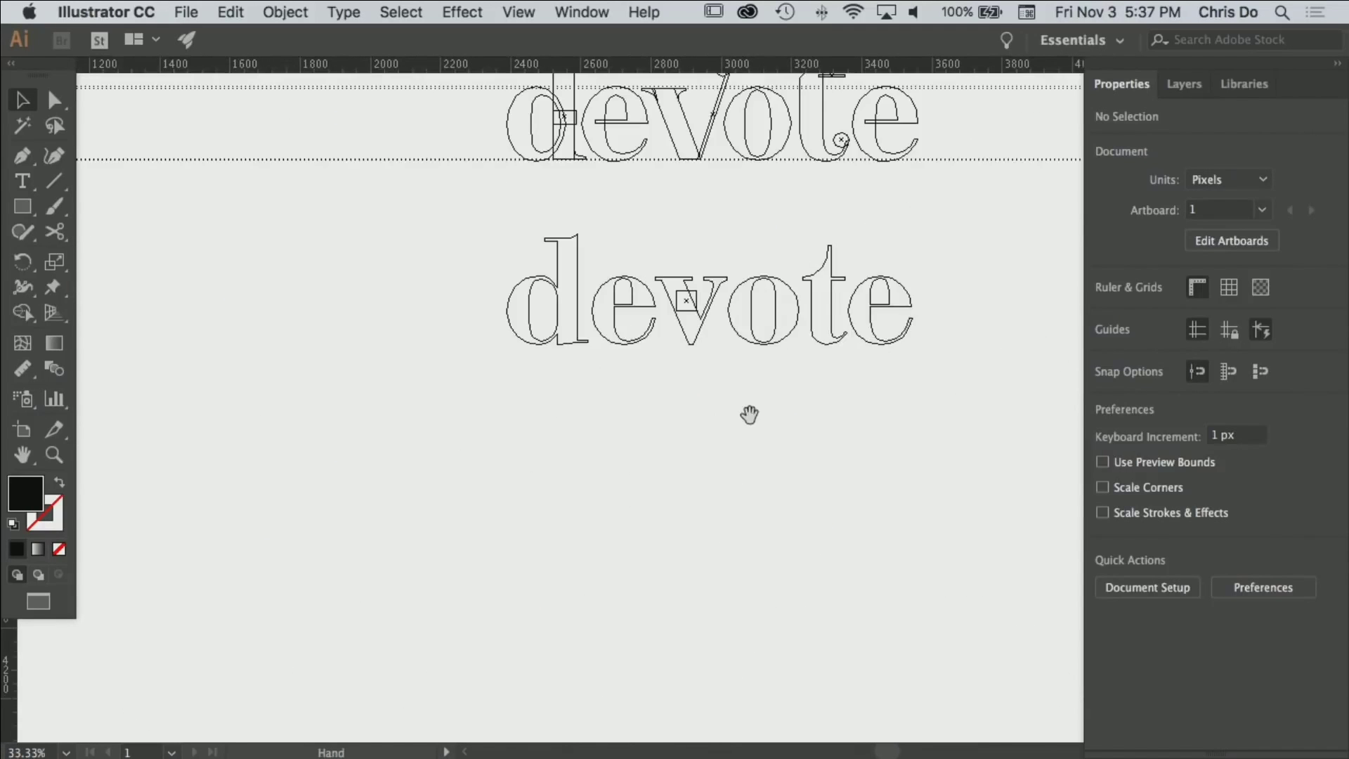
drag(849, 352, 855, 518)
drag(965, 412, 430, 591)
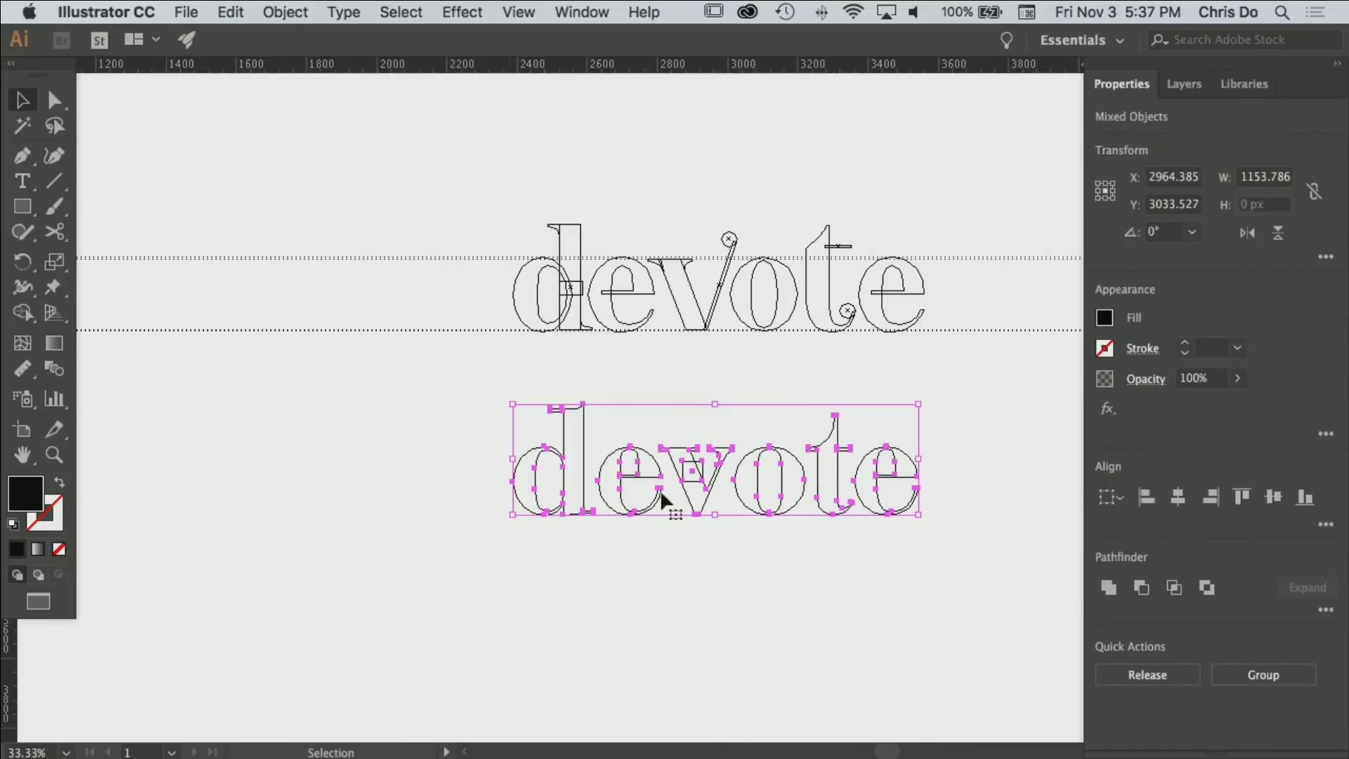
drag(660, 490, 673, 629)
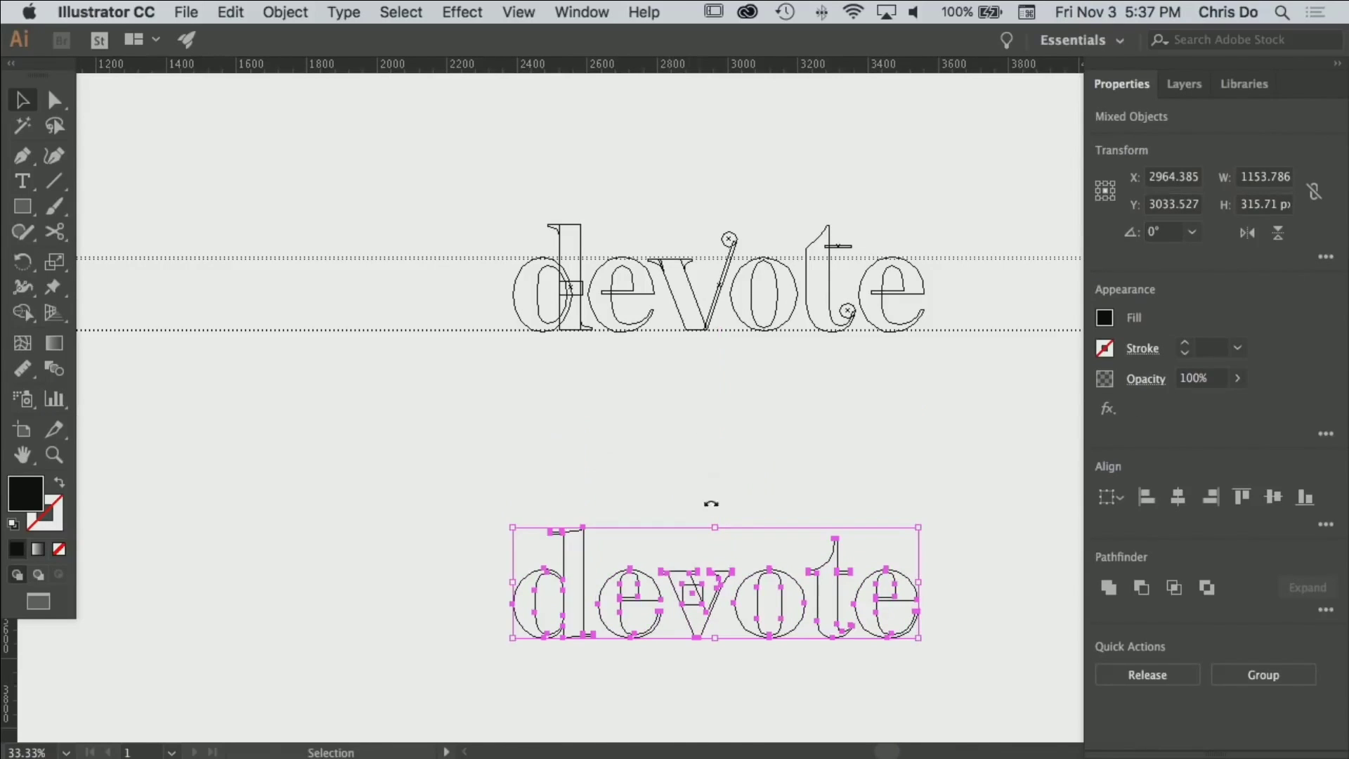
click(720, 461)
Move the custom d's bowl to the left, clear of its stem.
drag(803, 364, 991, 478)
key(space)
mouse_move(641, 323)
mouse_down()
mouse_move(687, 445)
mouse_move(583, 370)
mouse_move(618, 442)
mouse_move(594, 396)
mouse_move(652, 335)
mouse_up()
drag(644, 652, 680, 544)
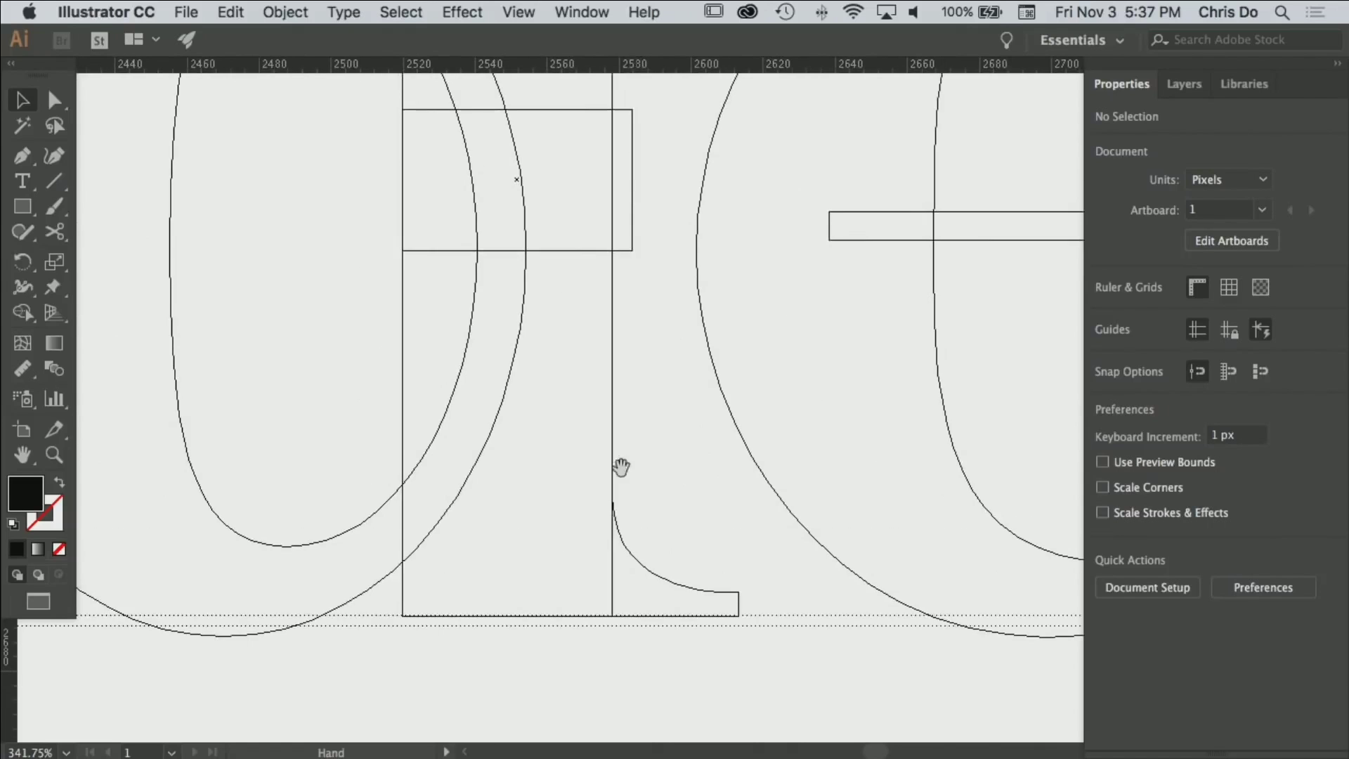
alt+click(562, 358)
drag(527, 335, 529, 424)
key(v)
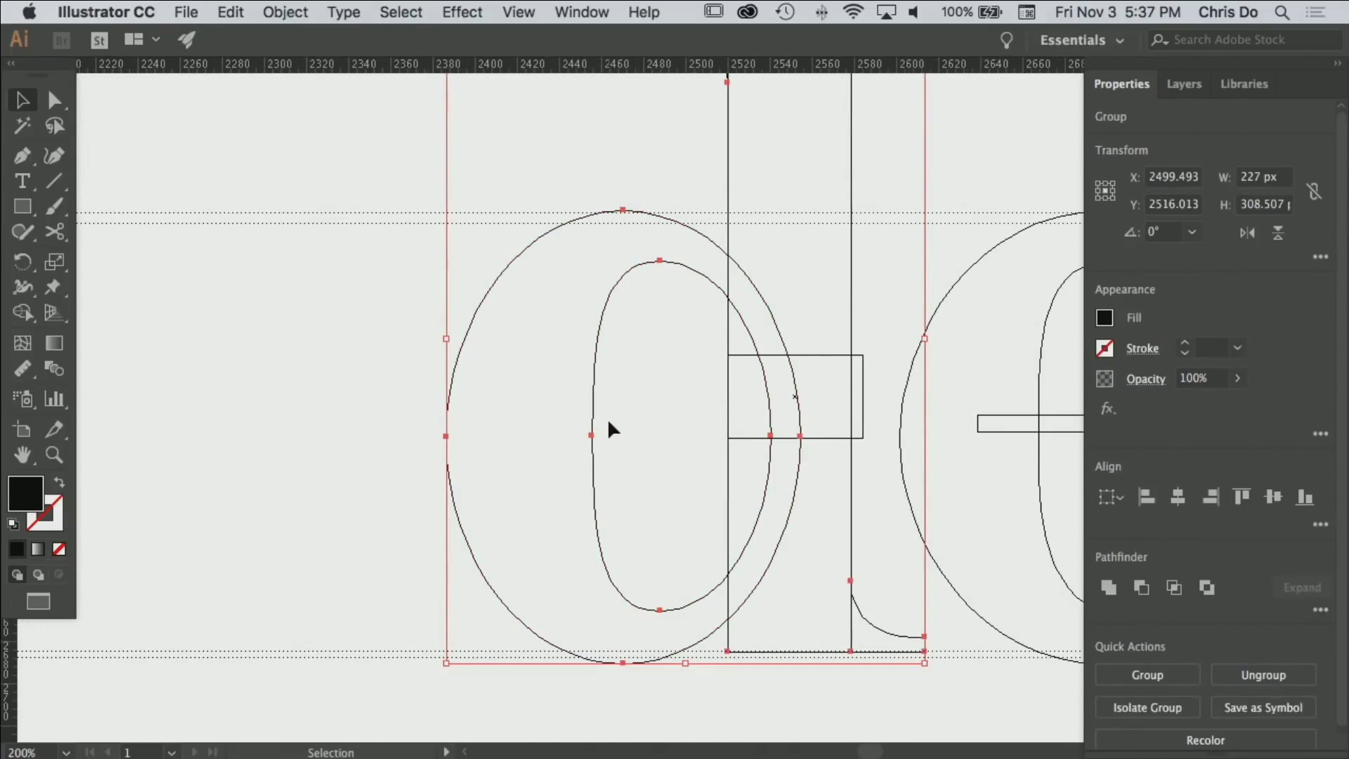
drag(593, 421, 382, 412)
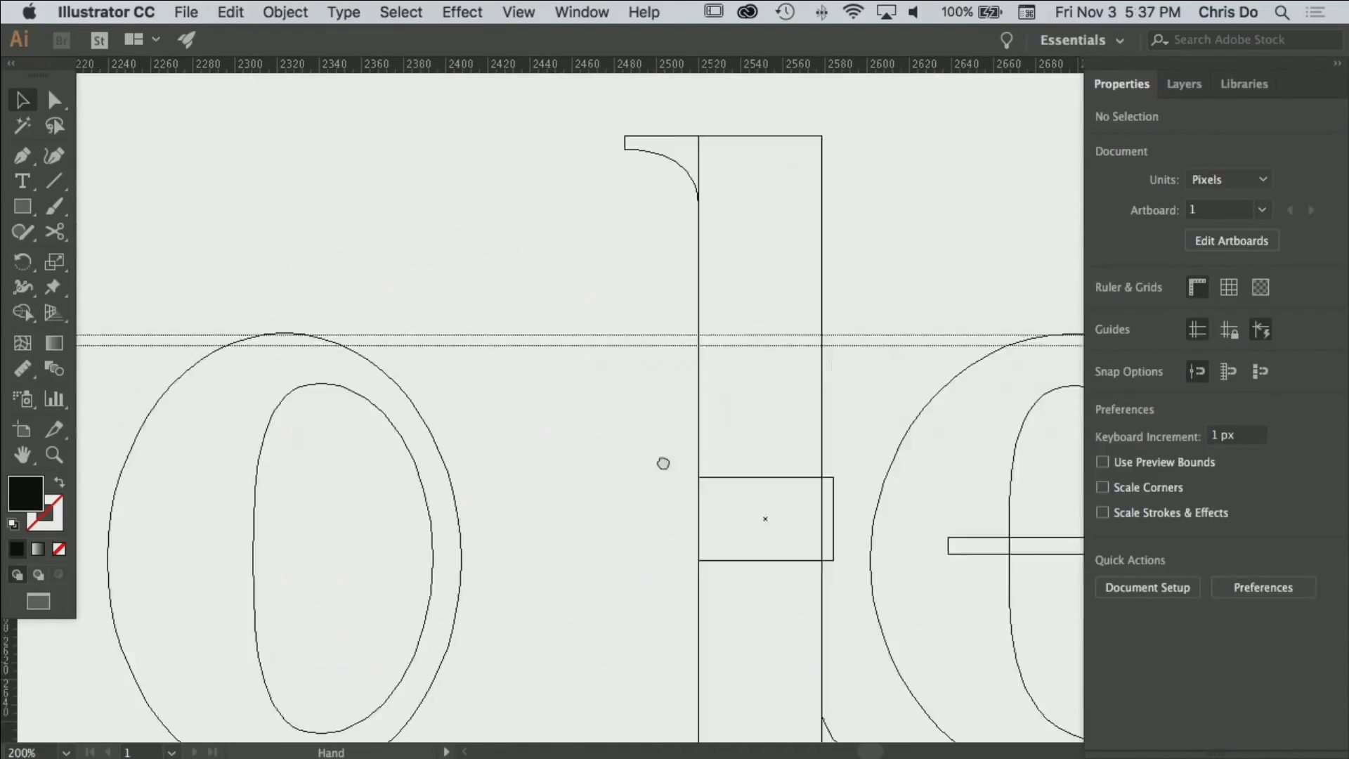
Align the small rectangle's right edge with the right edge of the custom d's stem, and deselect it.
drag(663, 463, 611, 451)
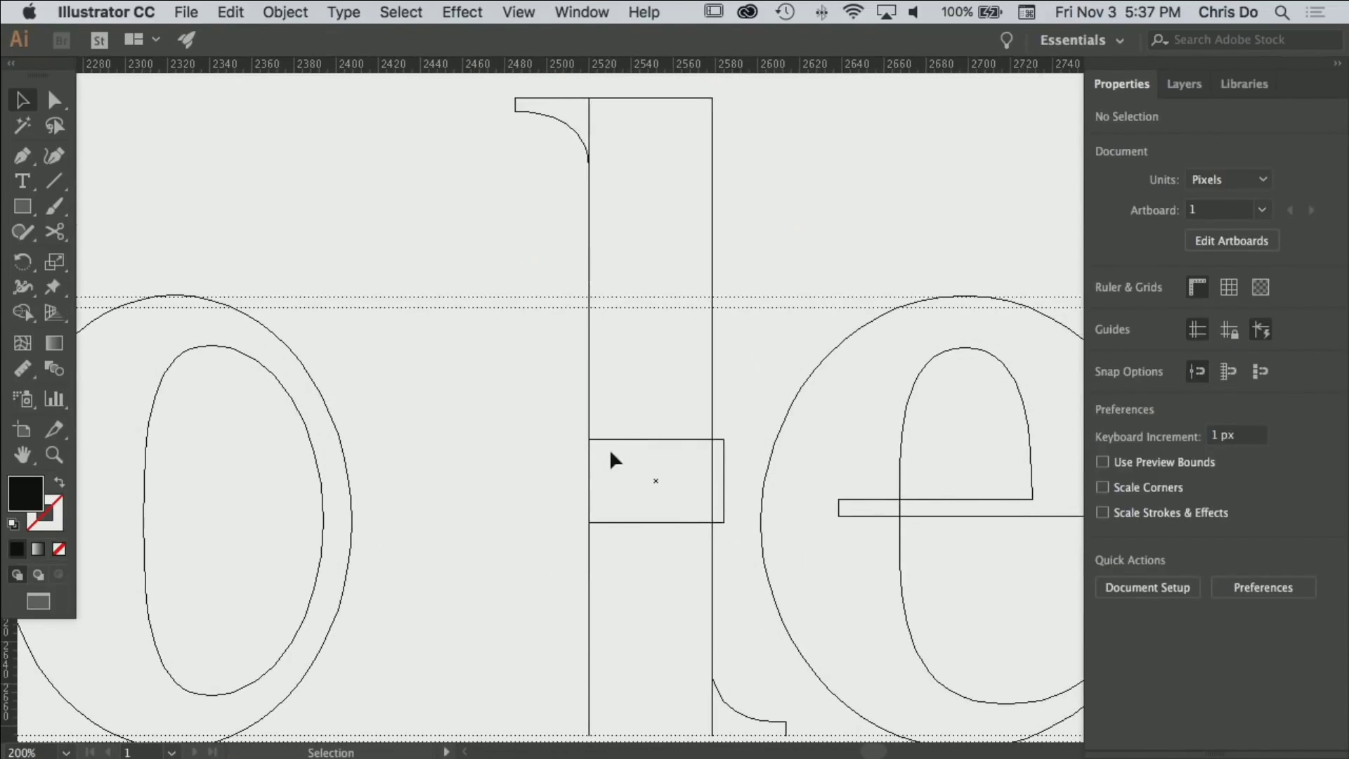
drag(727, 454, 712, 456)
key(a)
click(490, 380)
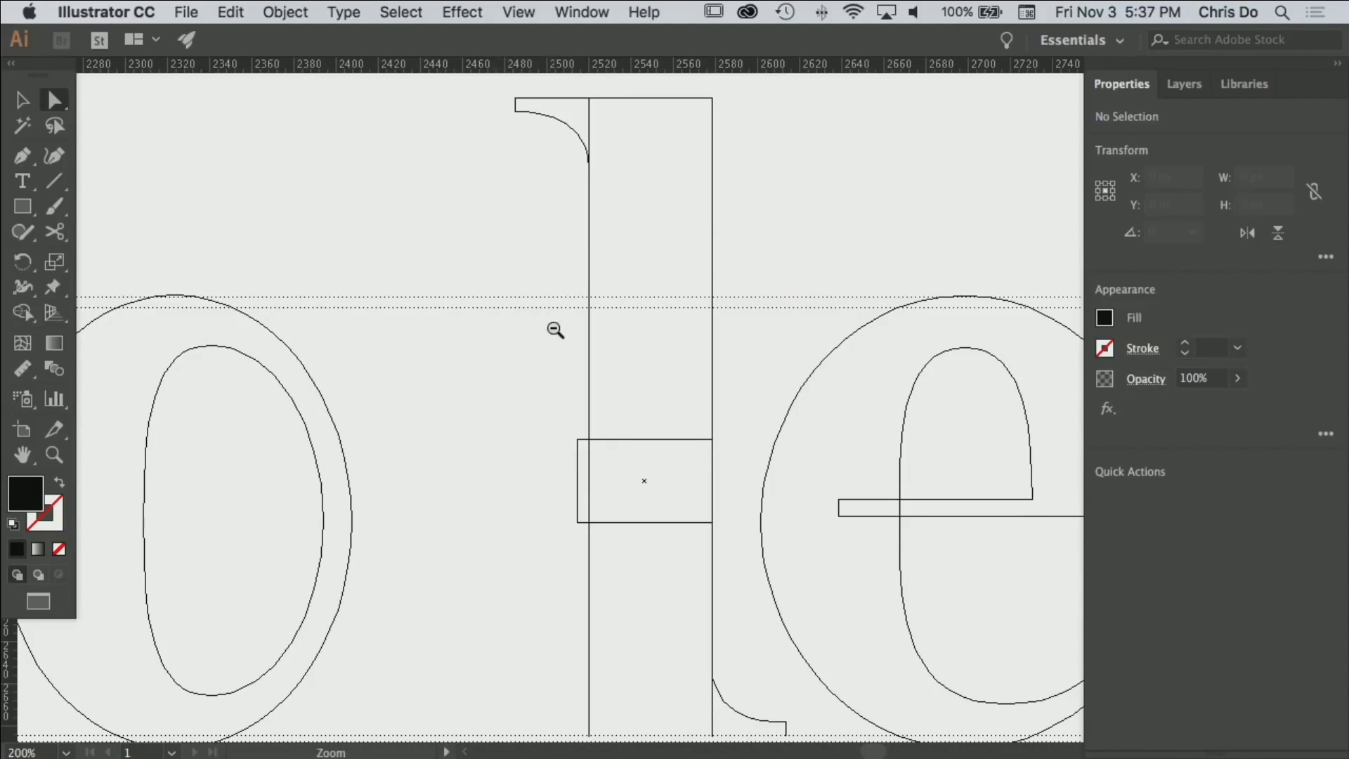
Widen the custom d's stem by moving its left edge and upper serif out to the rectangle's left edge.
alt+super+click(565, 340)
drag(600, 381, 573, 335)
drag(630, 238, 667, 258)
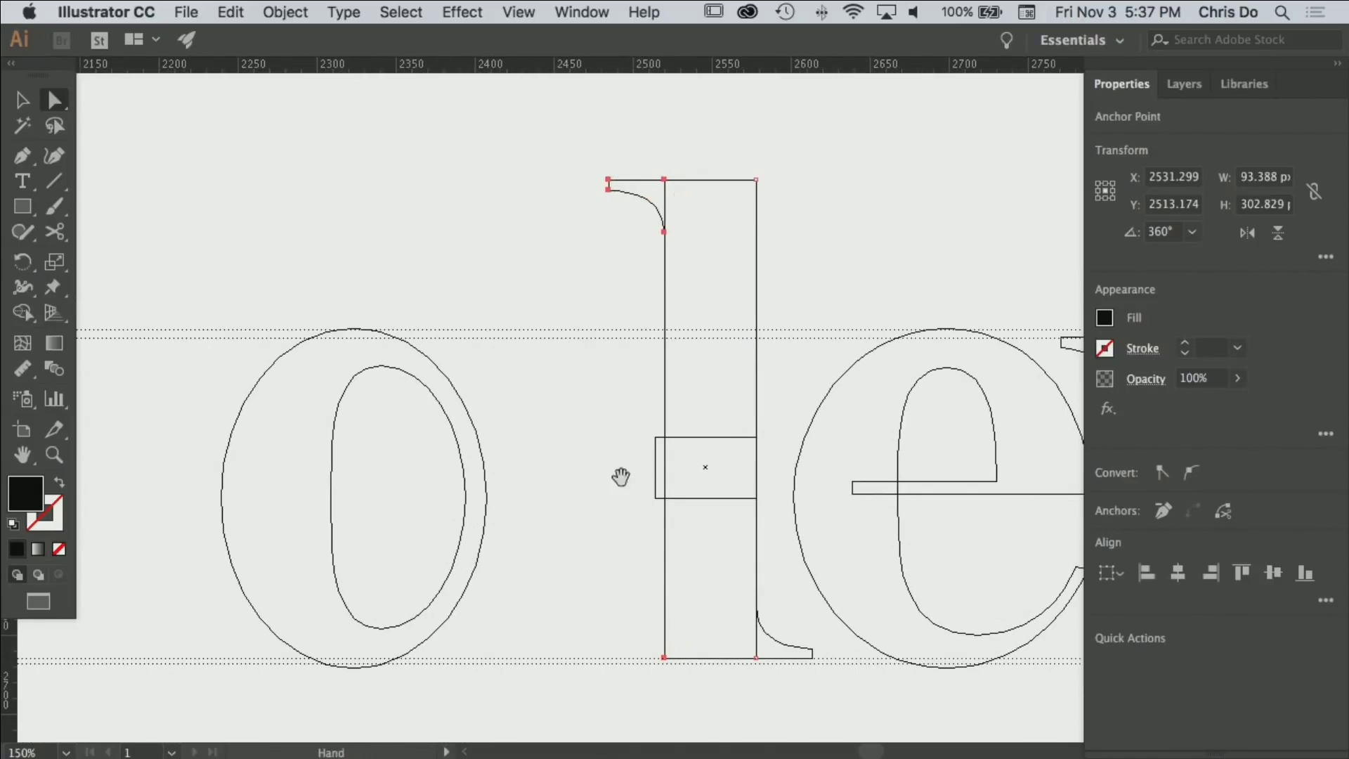
drag(605, 458, 666, 529)
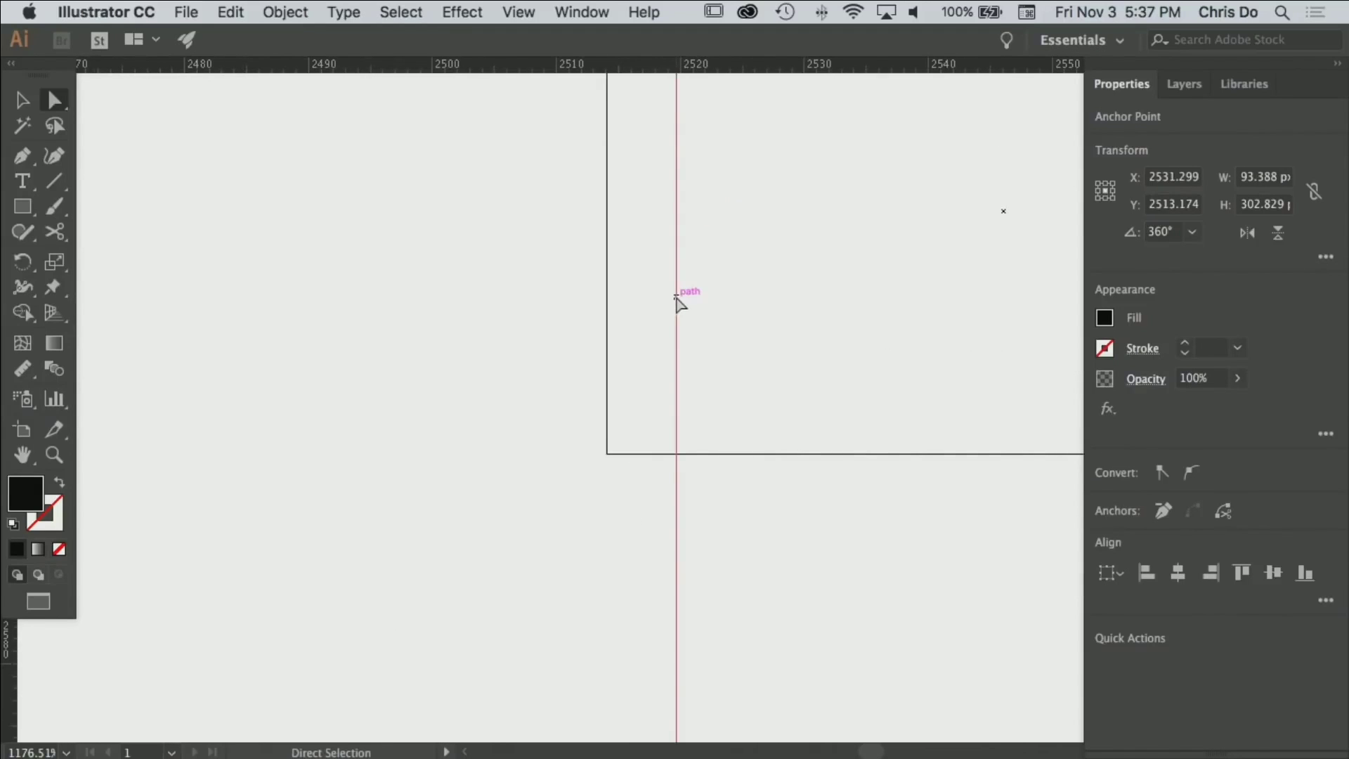
drag(675, 297, 606, 297)
click(528, 345)
Move the measuring rectangle from the d's stem onto the custom e's thick stroke.
alt+super+click(530, 356)
alt+super+click(533, 357)
alt+super+click(534, 357)
alt+super+click(533, 357)
alt+super+click(532, 356)
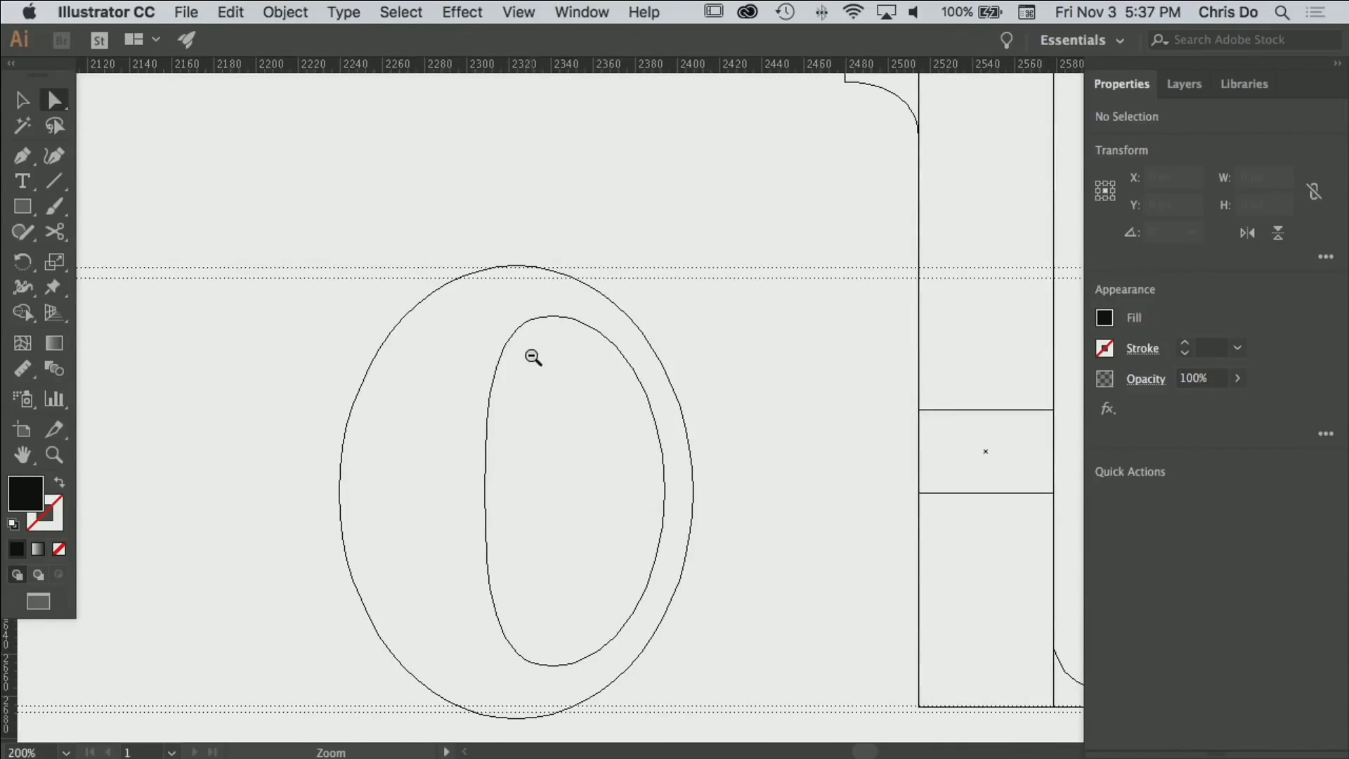
alt+super+click(532, 357)
scroll(611, 414, right, 5)
click(660, 385)
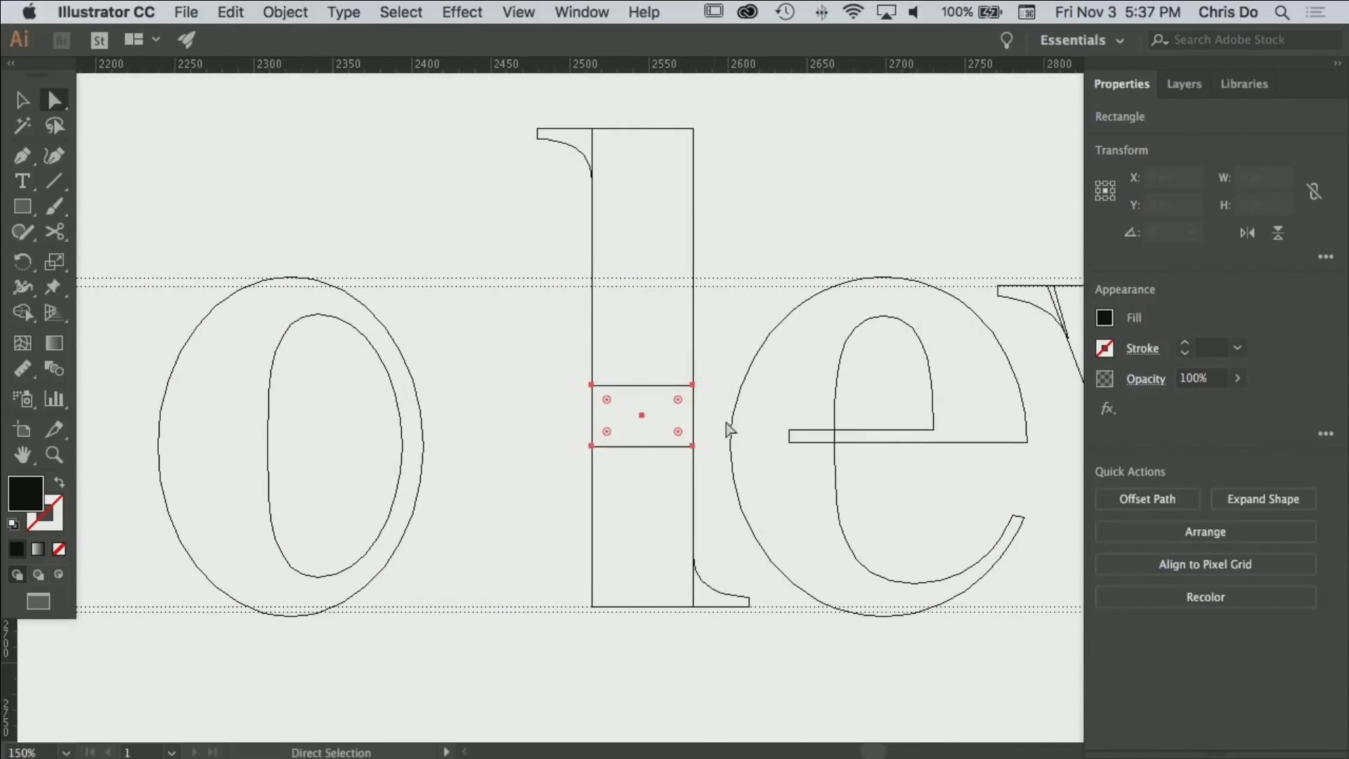
scroll(731, 430, right, 5)
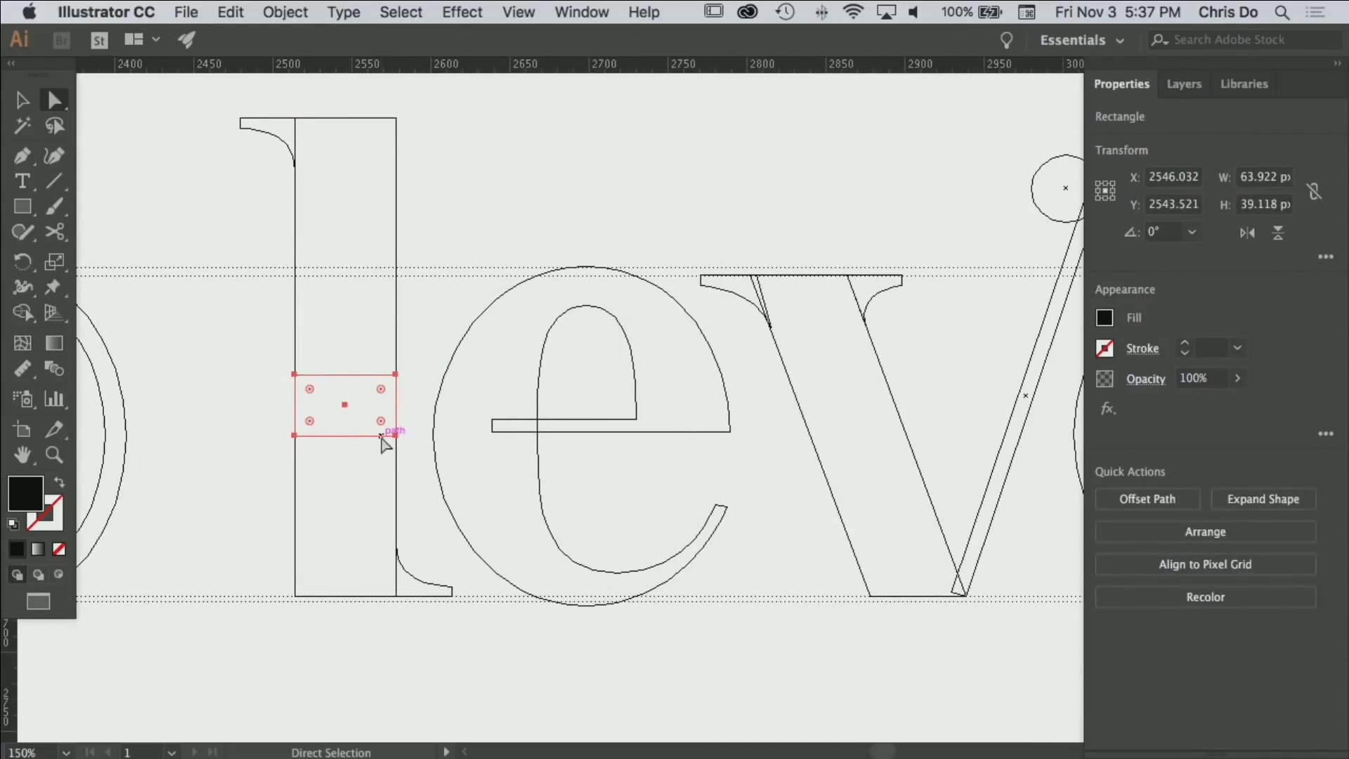
drag(386, 440, 624, 500)
Nudge the rectangle 1 px left so its right edge meets the e's counter, comparing the stroke widths.
key(super+space)
drag(472, 439, 1014, 720)
alt+super+click(599, 483)
alt+super+click(592, 482)
alt+super+click(596, 482)
alt+super+click(599, 482)
drag(660, 413, 525, 626)
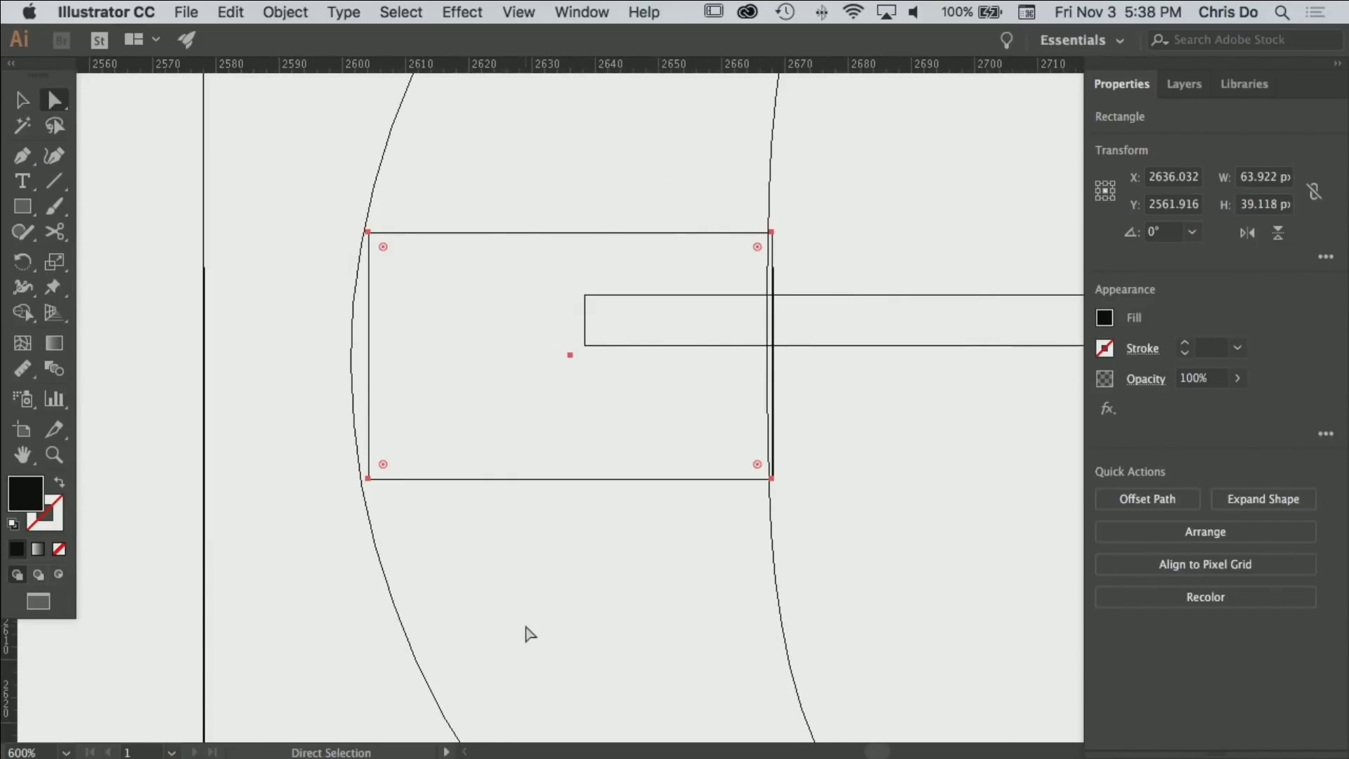
key(Left)
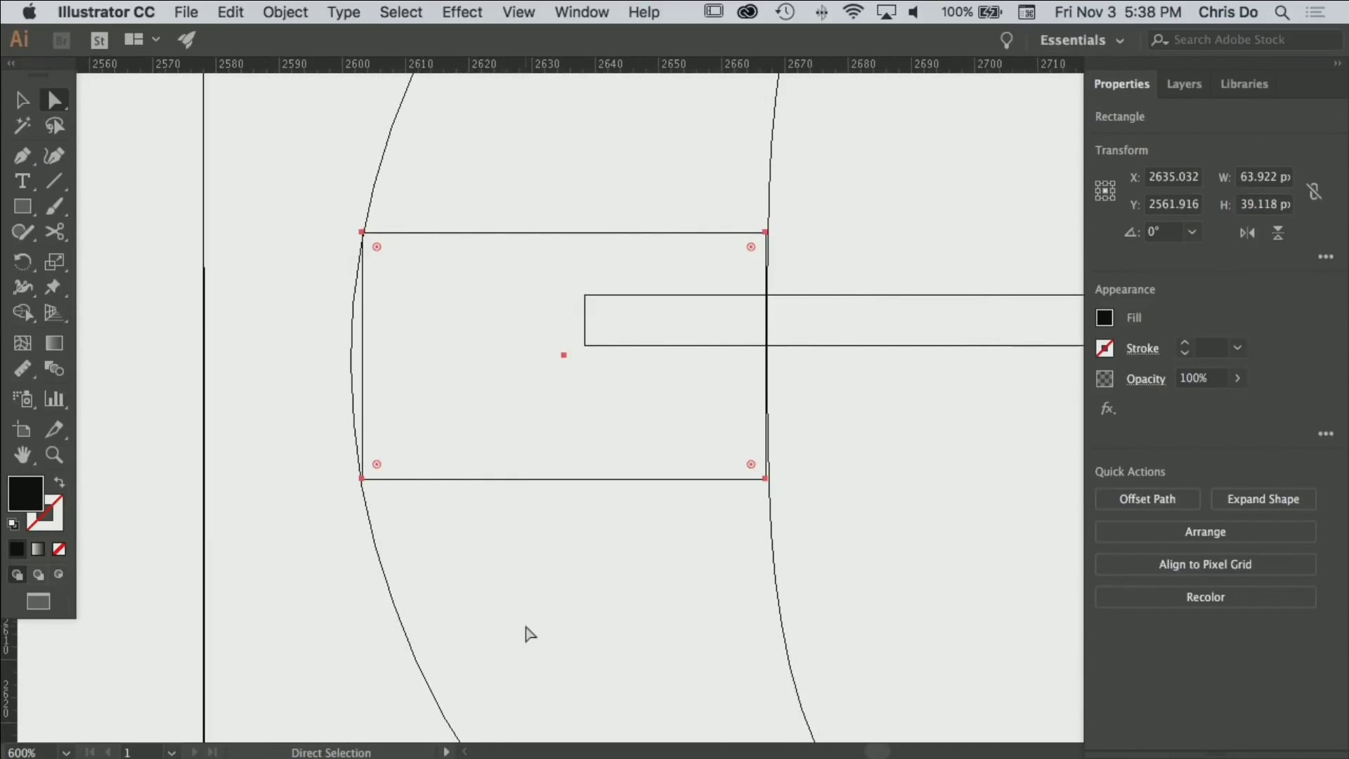
Move the measuring rectangle from the e onto the custom v's thick diagonal.
alt+super+click(604, 601)
alt+super+click(604, 601)
alt+super+click(605, 601)
alt+super+click(606, 601)
drag(827, 104, 343, 547)
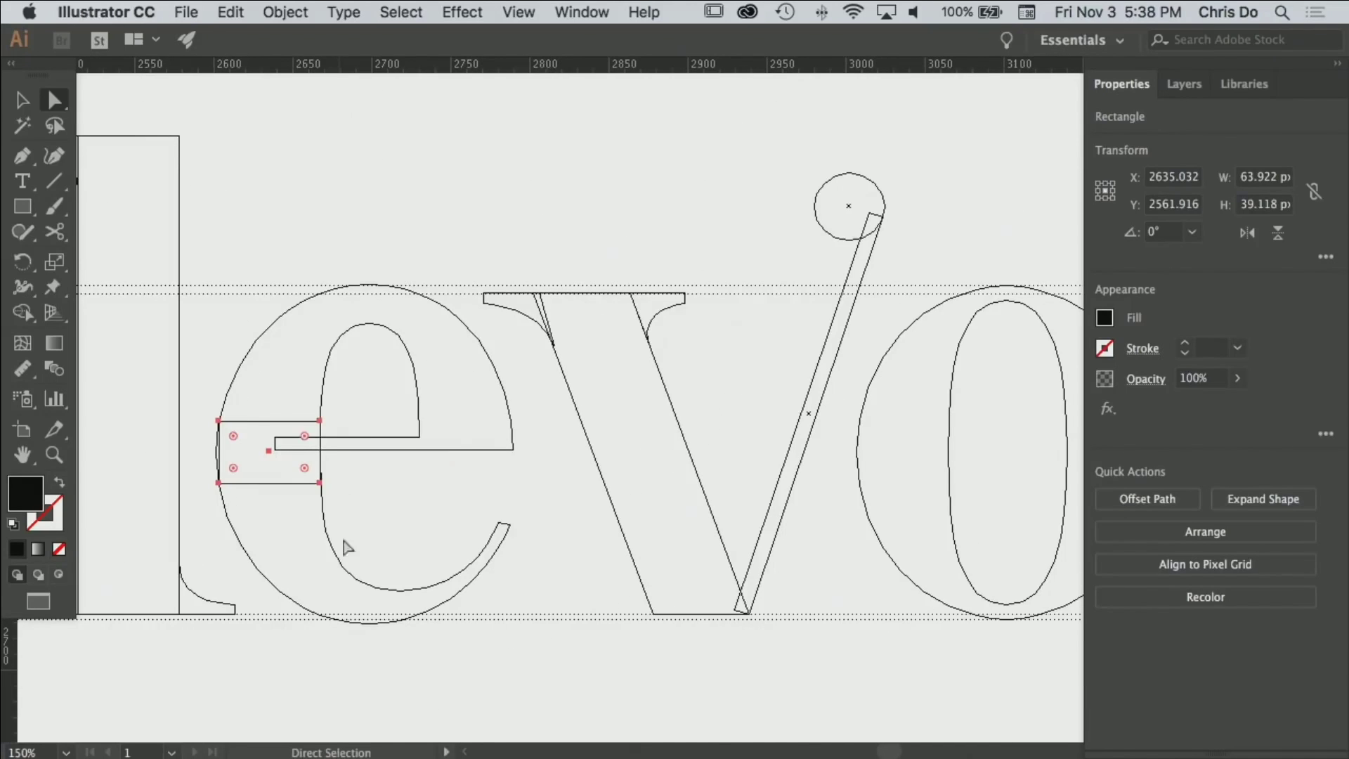
drag(306, 488, 692, 501)
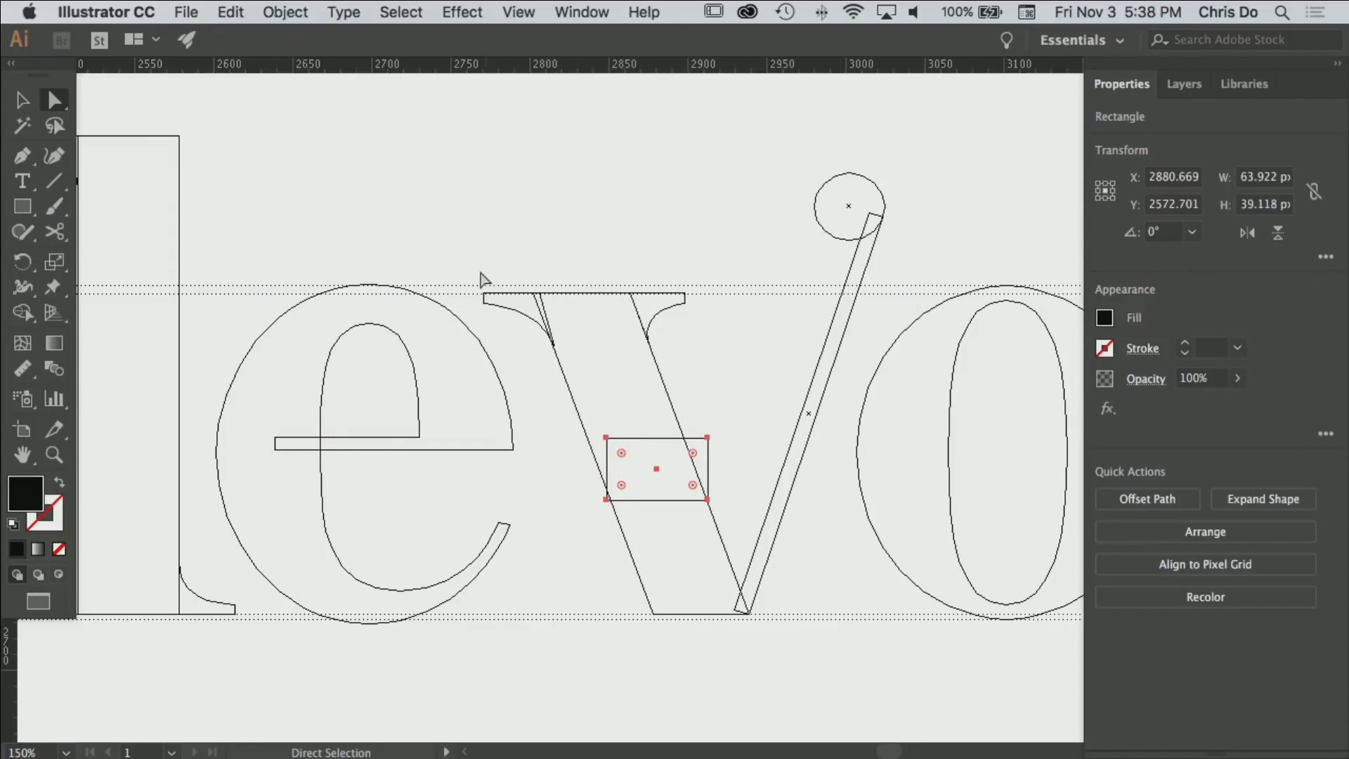
Widen the v's thick diagonal to the rectangle's width by shifting its left-side anchors outward, aligning the rectangle's corner to its right edge.
drag(564, 348, 561, 337)
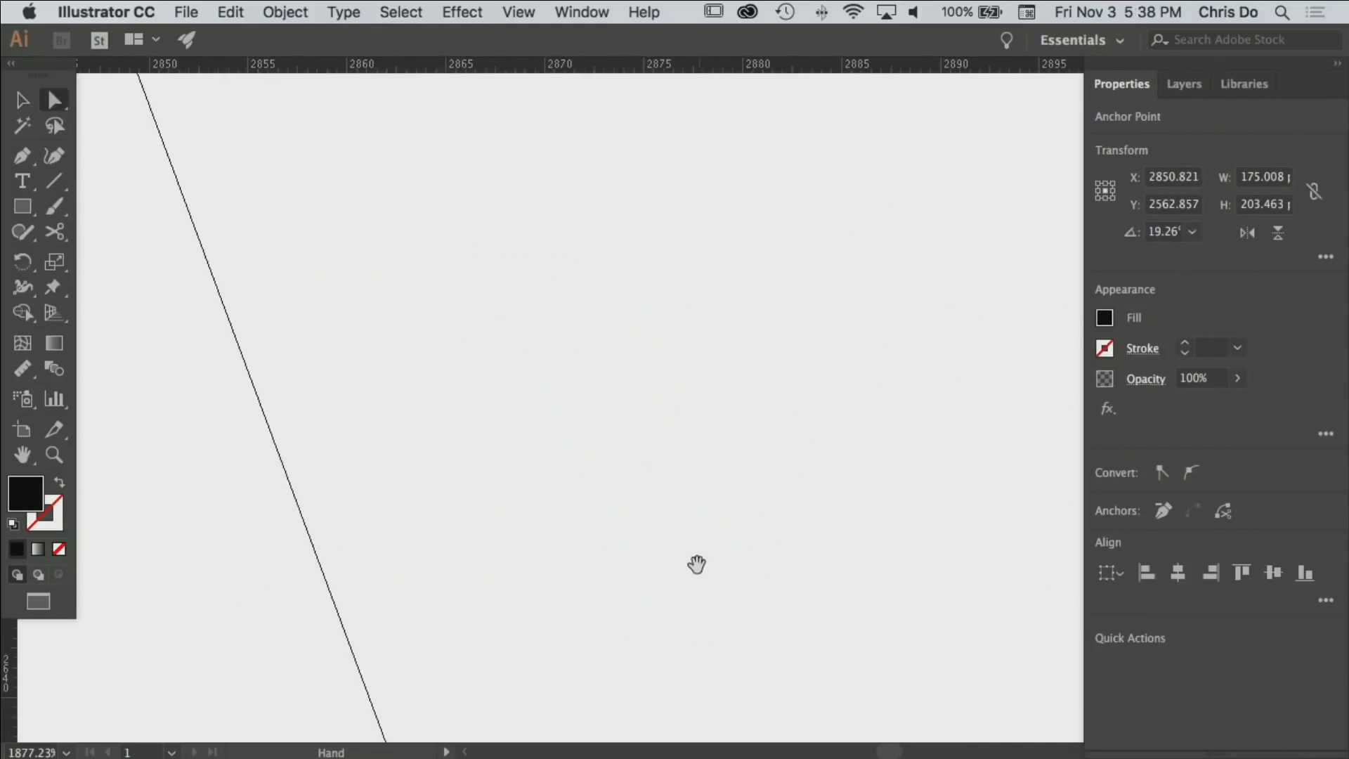
key(Right)
drag(904, 469, 900, 469)
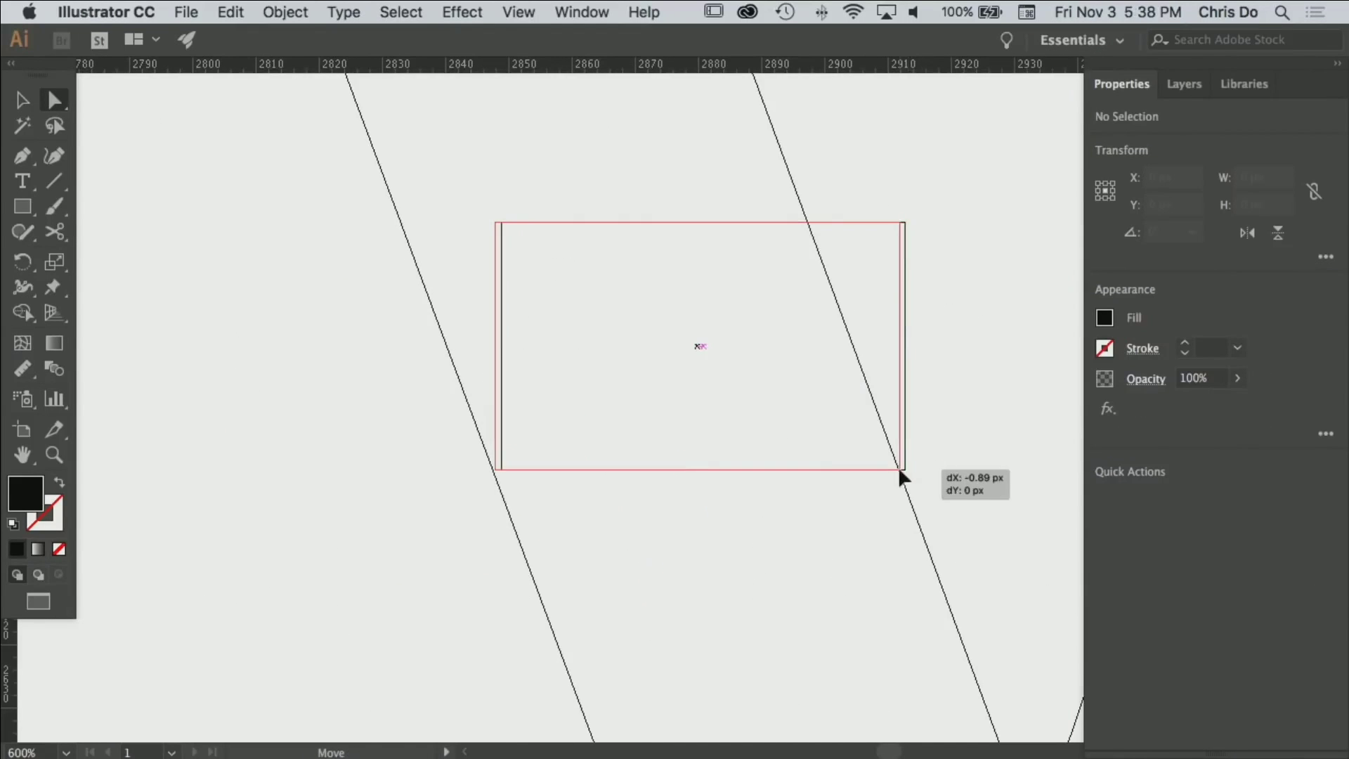
key(super+minus)
key(super+minus)
key(super+minus)
drag(396, 98, 543, 211)
shift+click(654, 545)
key(Left)
key(Left)
Delete the measuring rectangle and the e between the d's stem and the v.
click(668, 351)
key(Delete)
key(super+minus)
Draw a rectangle about 64 × 54 px across the widened d stem and move it onto the o's left stroke.
drag(774, 431, 813, 475)
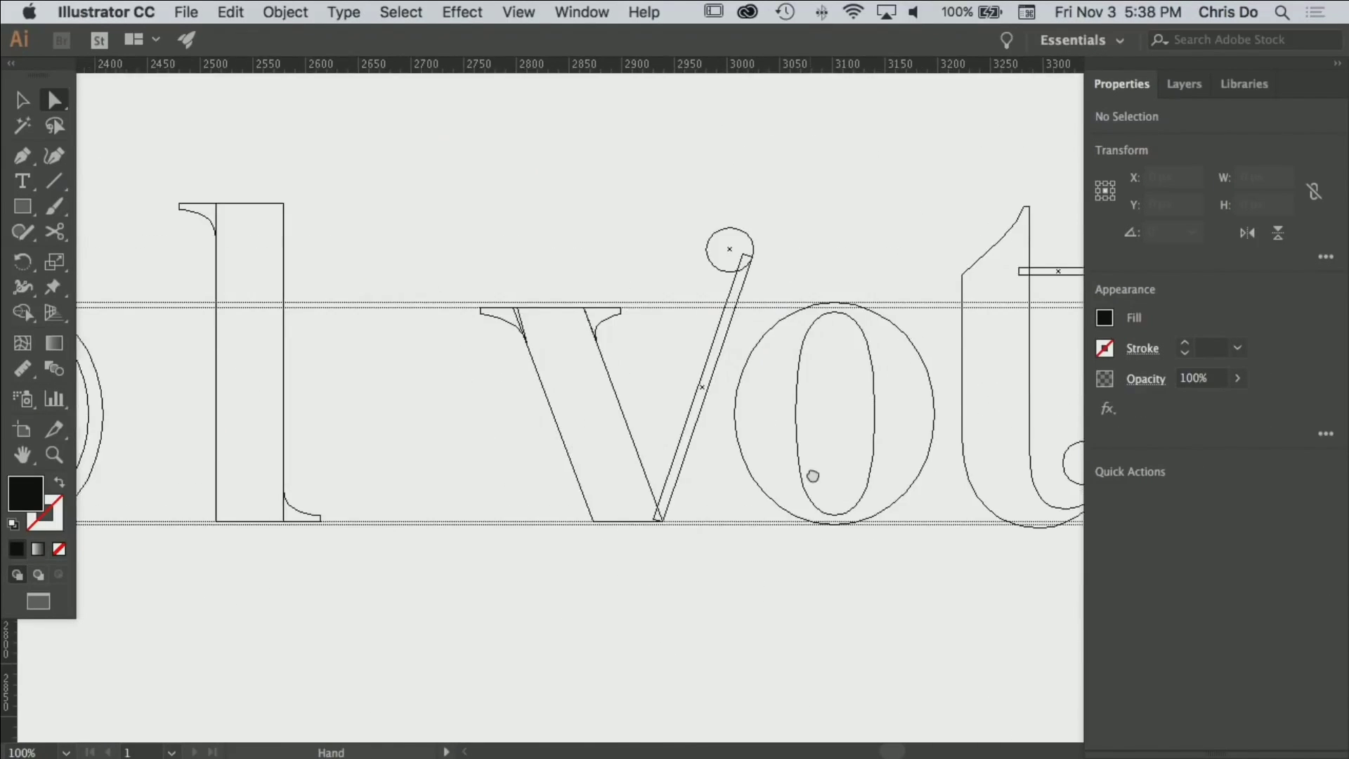
mouse_move(698, 466)
mouse_down()
mouse_move(626, 464)
mouse_move(747, 461)
mouse_up()
key(m)
drag(264, 355, 331, 412)
drag(321, 411, 834, 439)
Move the v with its thin stroke and ball terminal left, away from the o.
drag(535, 247, 723, 579)
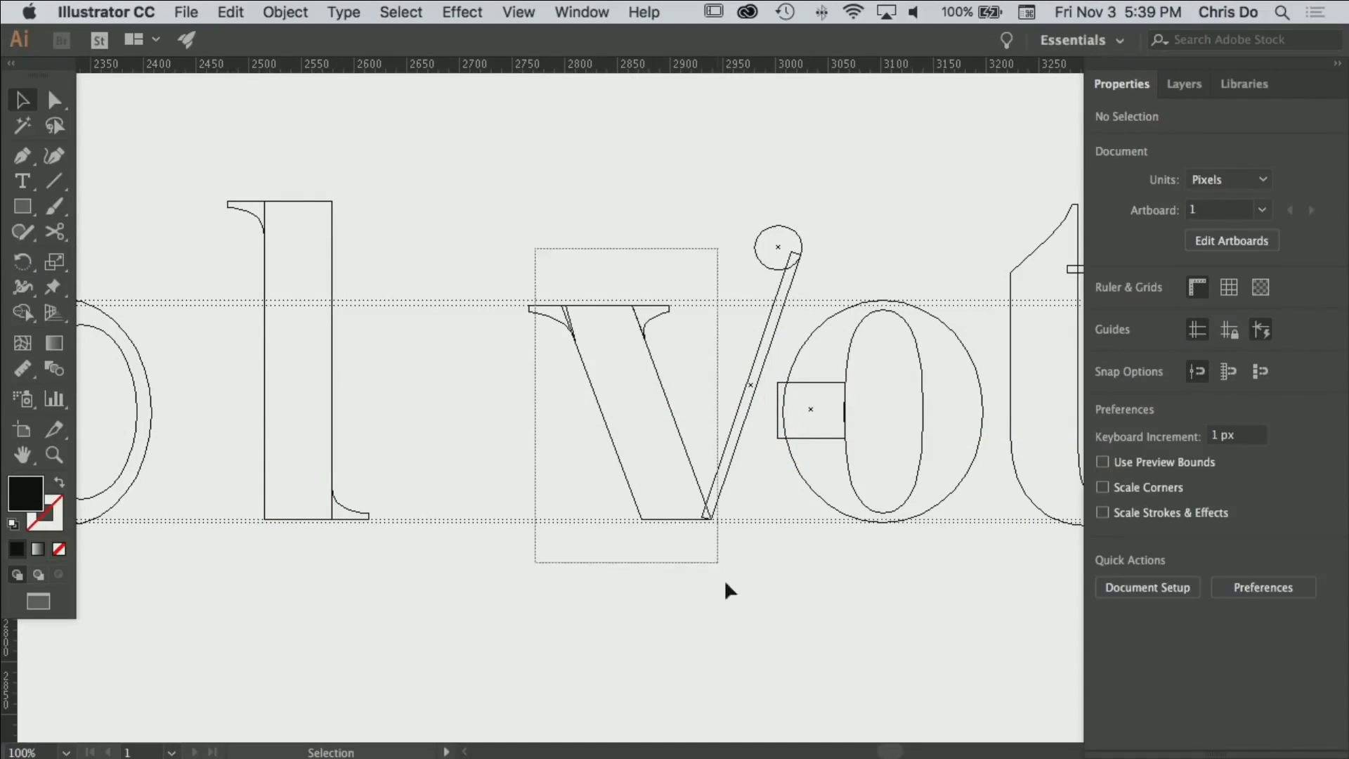
drag(737, 421, 612, 422)
Scale the o's outer contour wider horizontally, keeping its counter, so its left stroke suits the measuring rectangle.
drag(744, 449, 446, 426)
key(super+plus)
key(super+plus)
key(super+plus)
key(a)
alt+click(889, 299)
key(s)
drag(912, 306, 946, 309)
Delete the measuring rectangle from the o and switch the artwork back to filled preview.
key(super+minus)
key(super+minus)
super+click(578, 325)
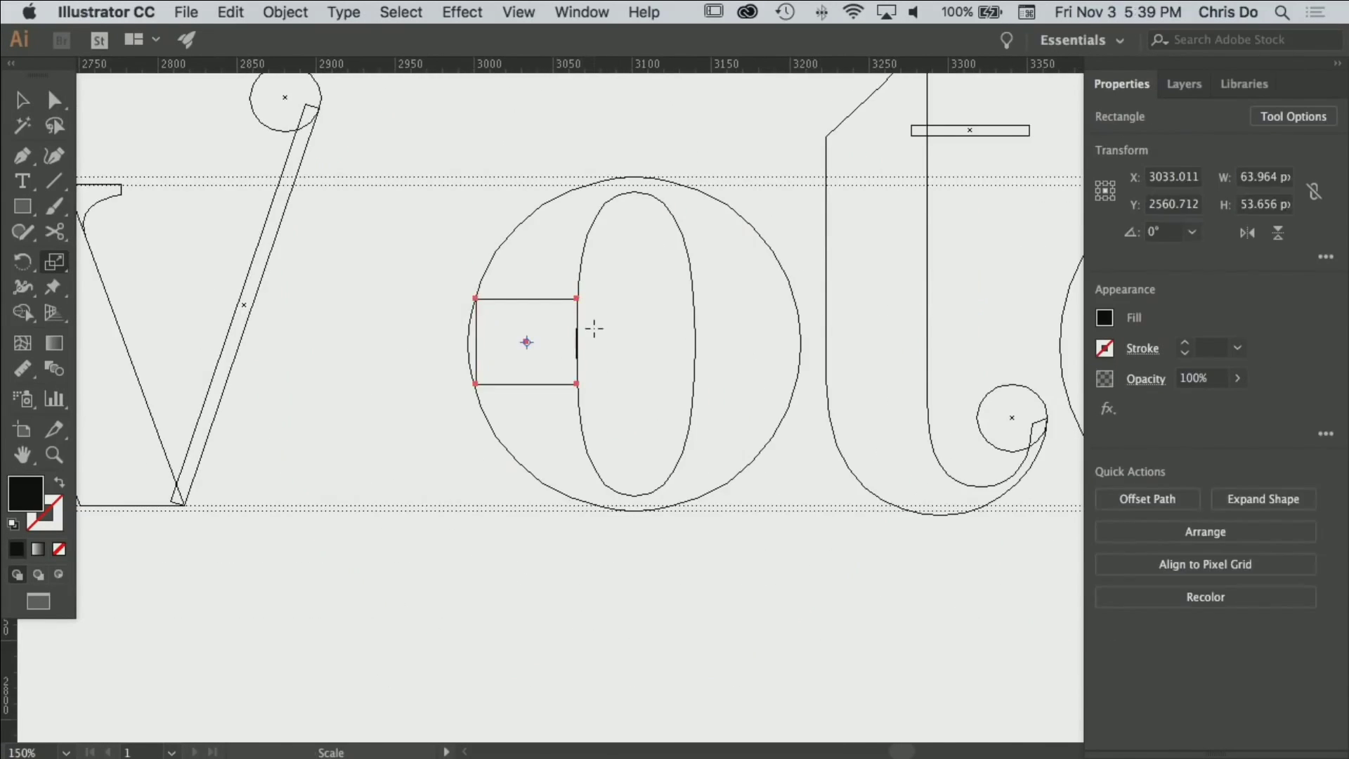
key(Delete)
key(super+y)
Place a copy of the widened o to the left of the d's stem, beside the narrower original bowl.
key(super+minus)
key(super+minus)
key(super+minus)
drag(792, 394, 351, 394)
drag(573, 414, 549, 452)
drag(444, 589, 360, 248)
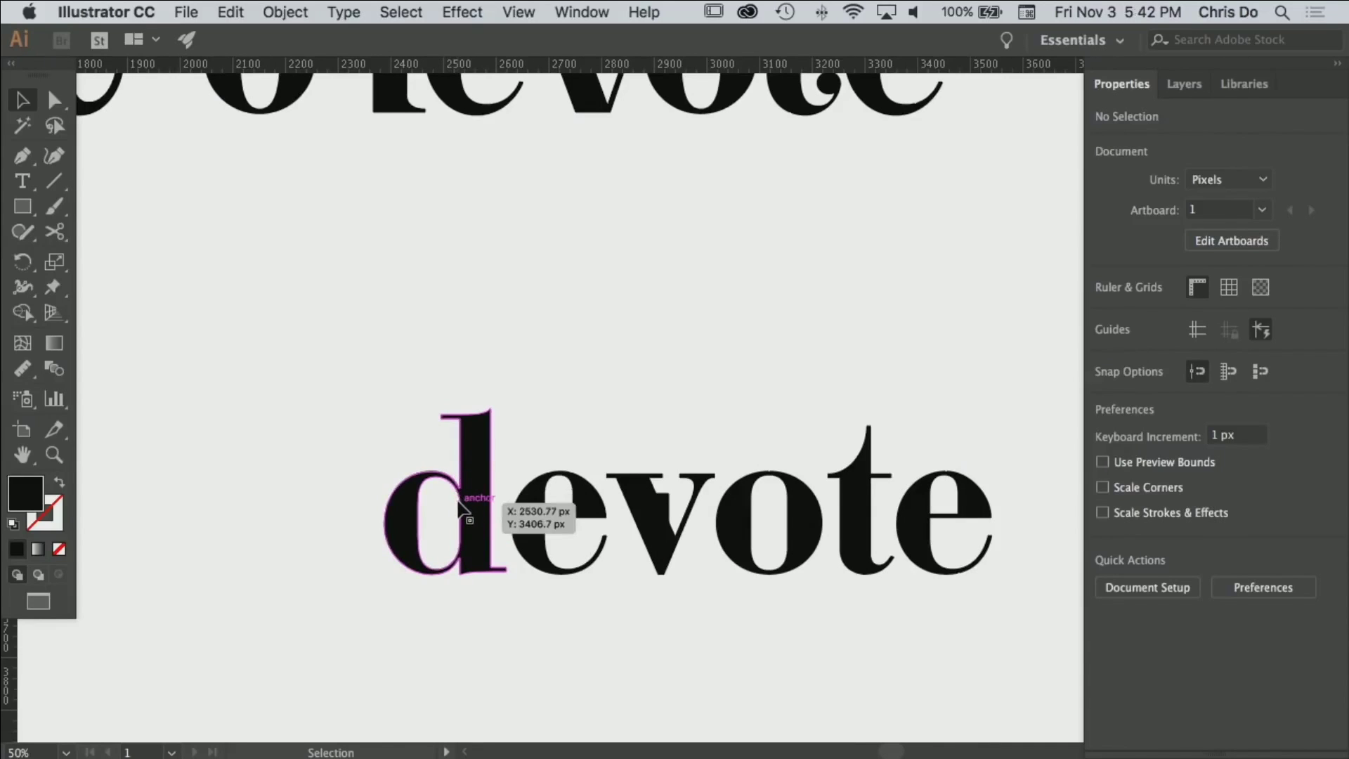
scroll(460, 507, up, 3)
scroll(461, 507, left, 2)
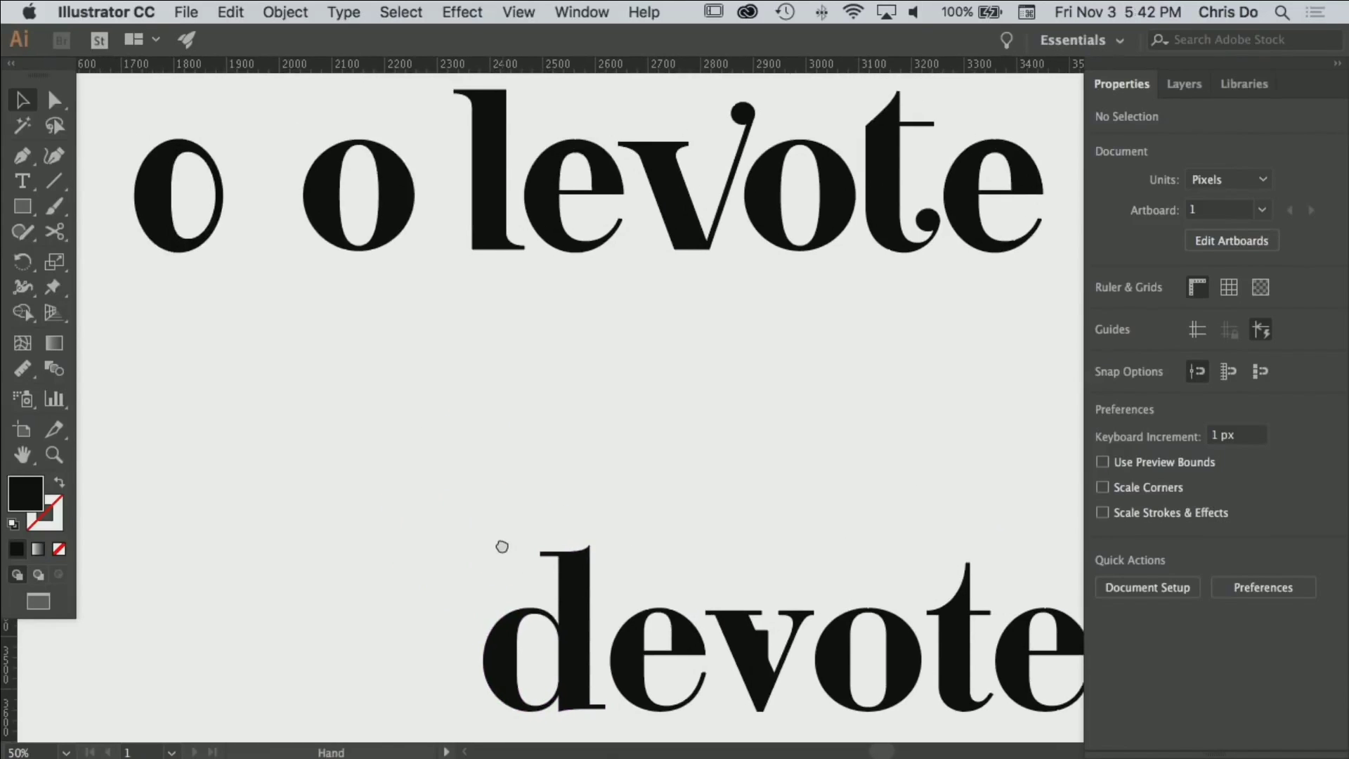
Lay a copy of the serif reference's o over the reference d's bowl to compare their shapes, and delete the copy.
scroll(503, 542, down, 5)
scroll(424, 503, right, 3)
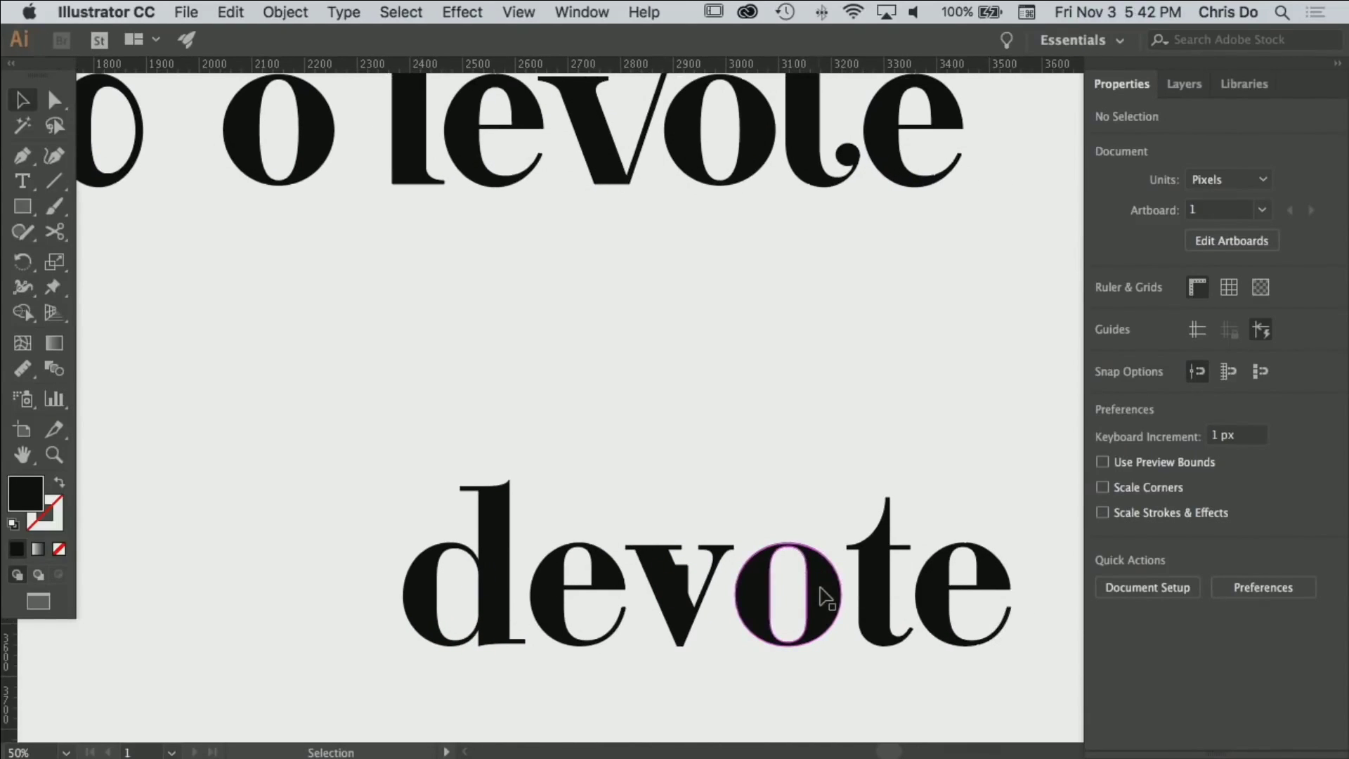
drag(826, 596, 492, 576)
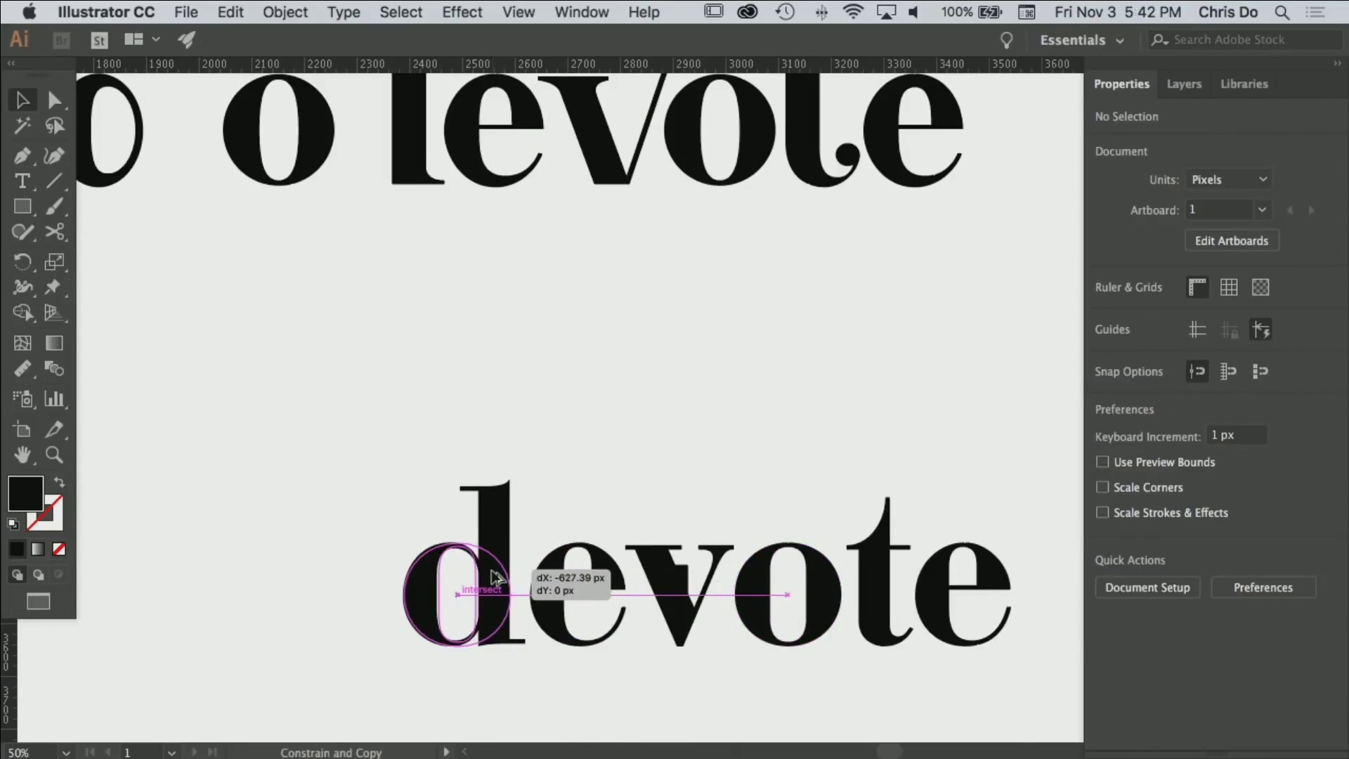
drag(494, 576, 495, 575)
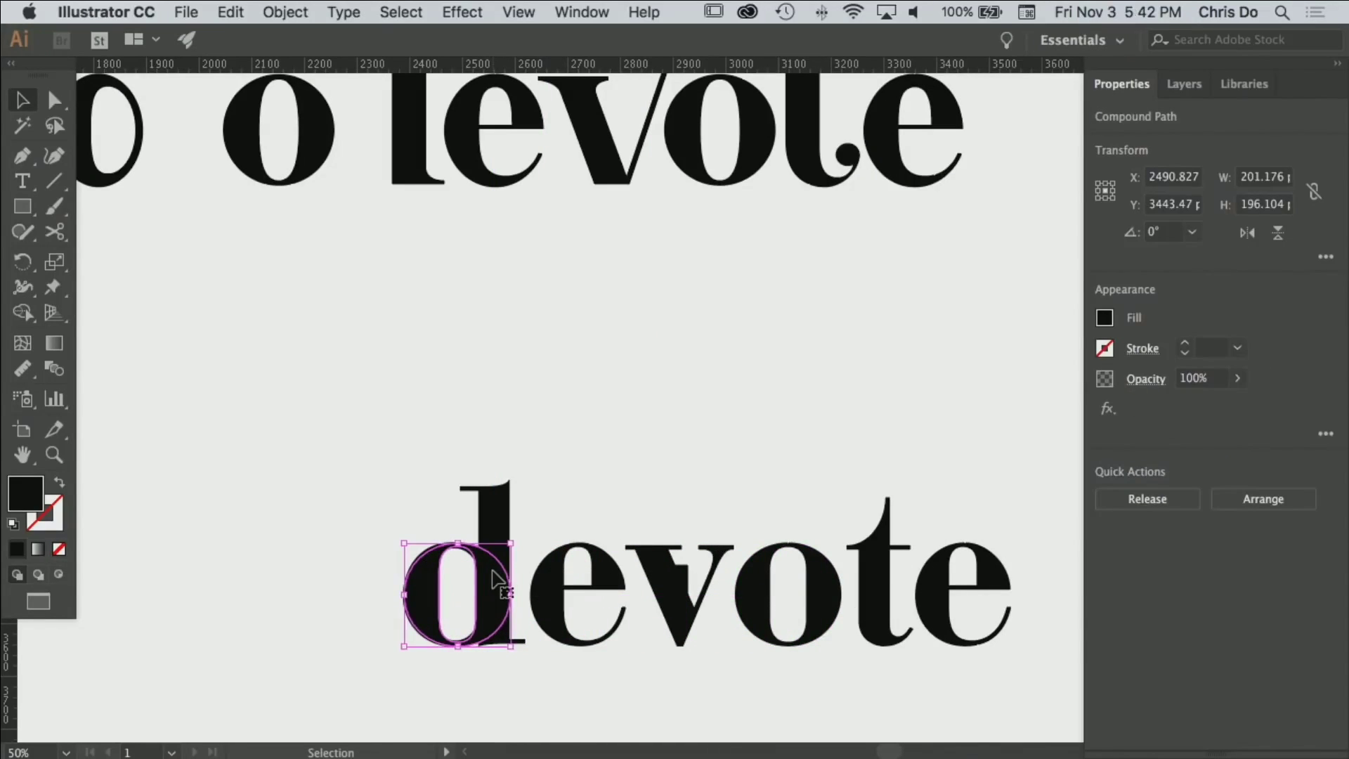
key(BackSpace)
Move the widened o onto the custom d's stem as its bowl and nudge it 3 px left so the counter meets the stem's edge.
drag(272, 169, 439, 453)
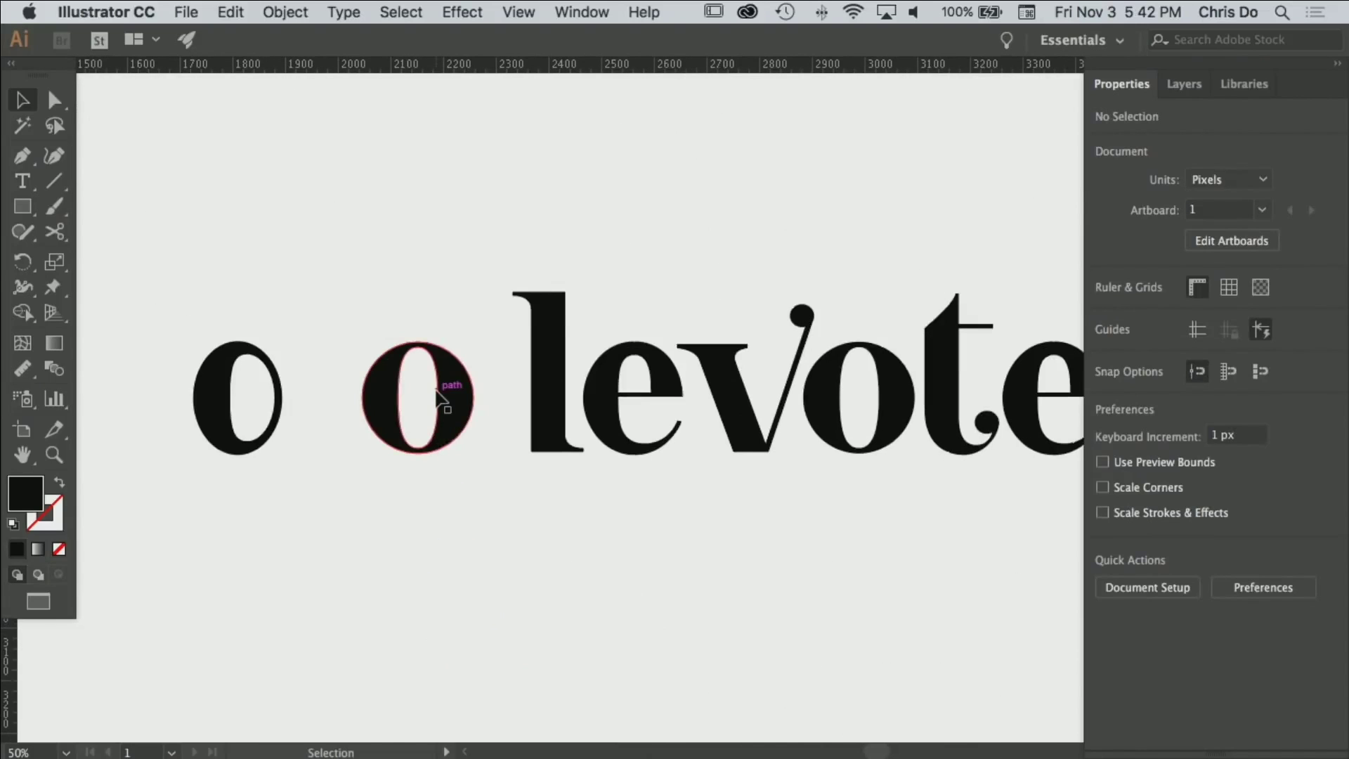
drag(436, 391, 531, 398)
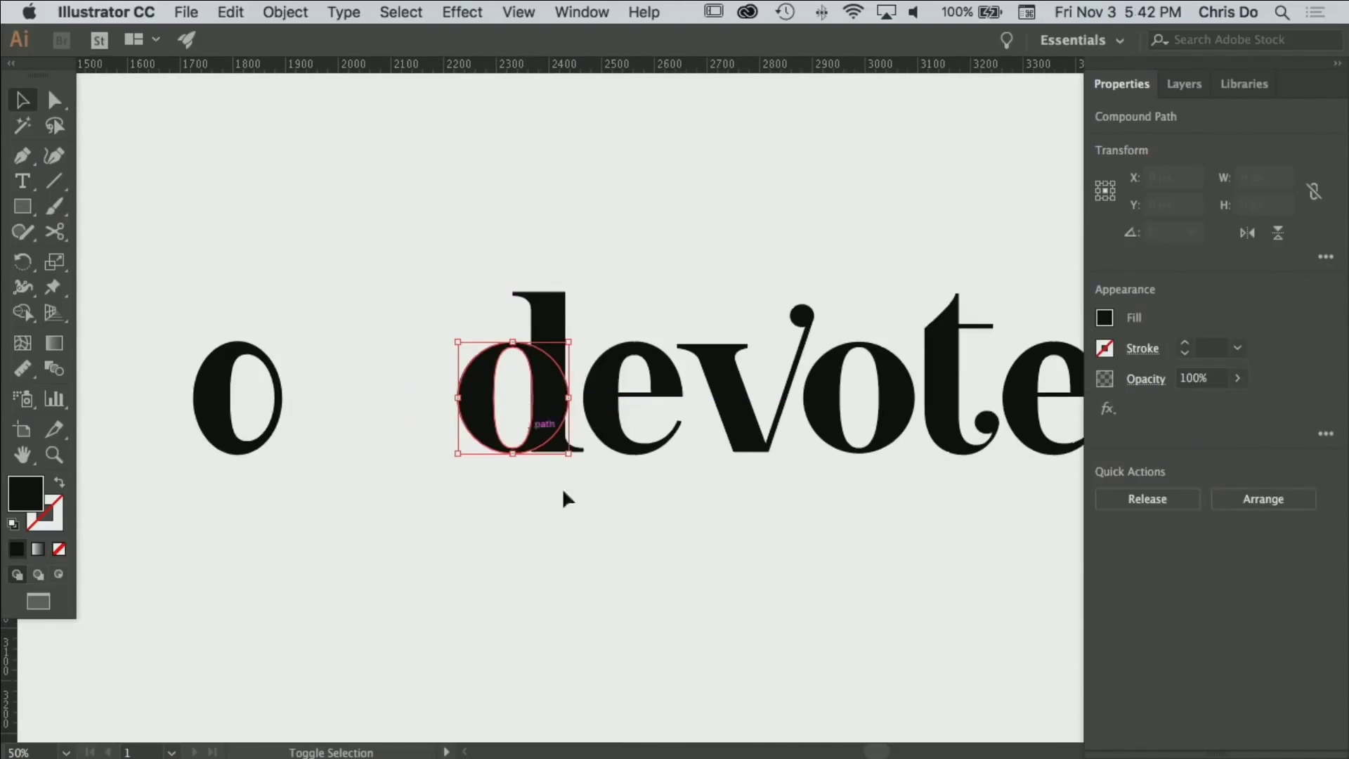
drag(510, 475, 805, 557)
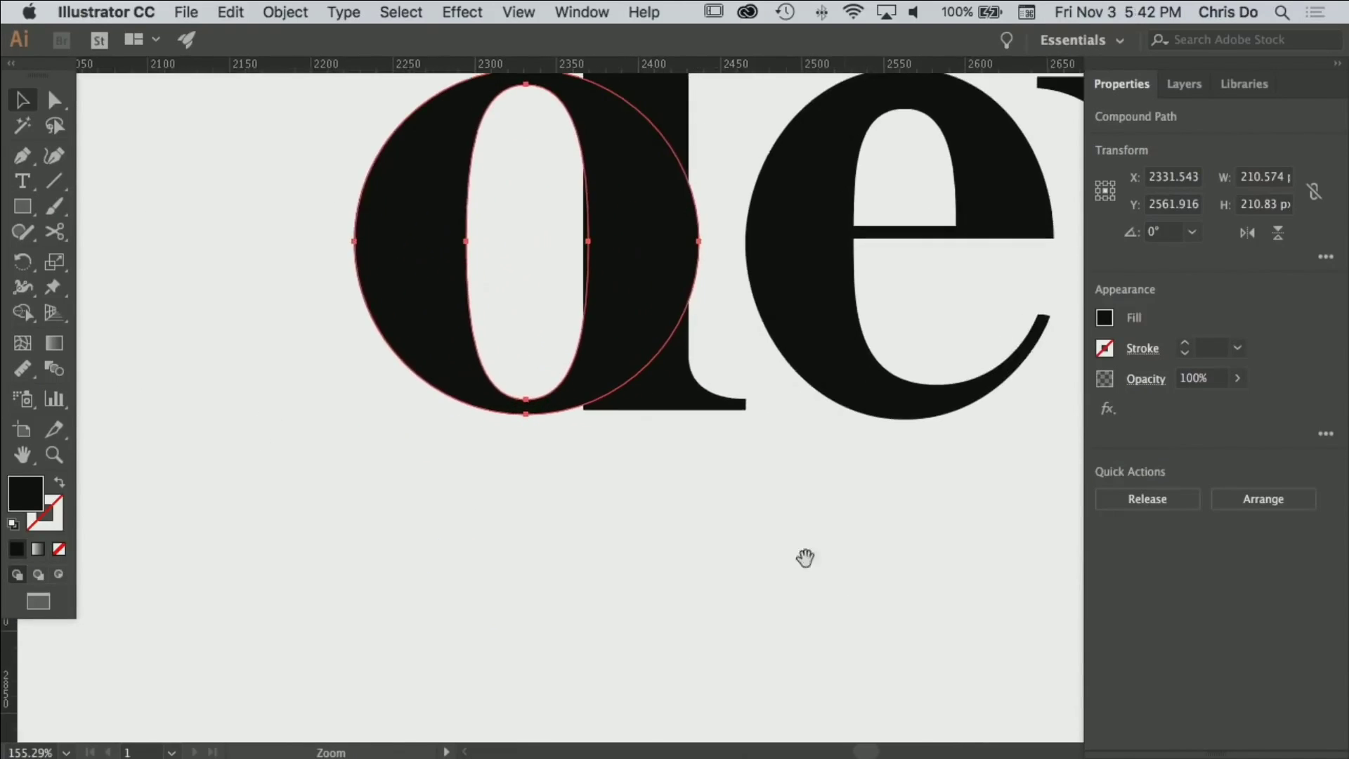
drag(647, 435, 696, 558)
drag(609, 449, 732, 495)
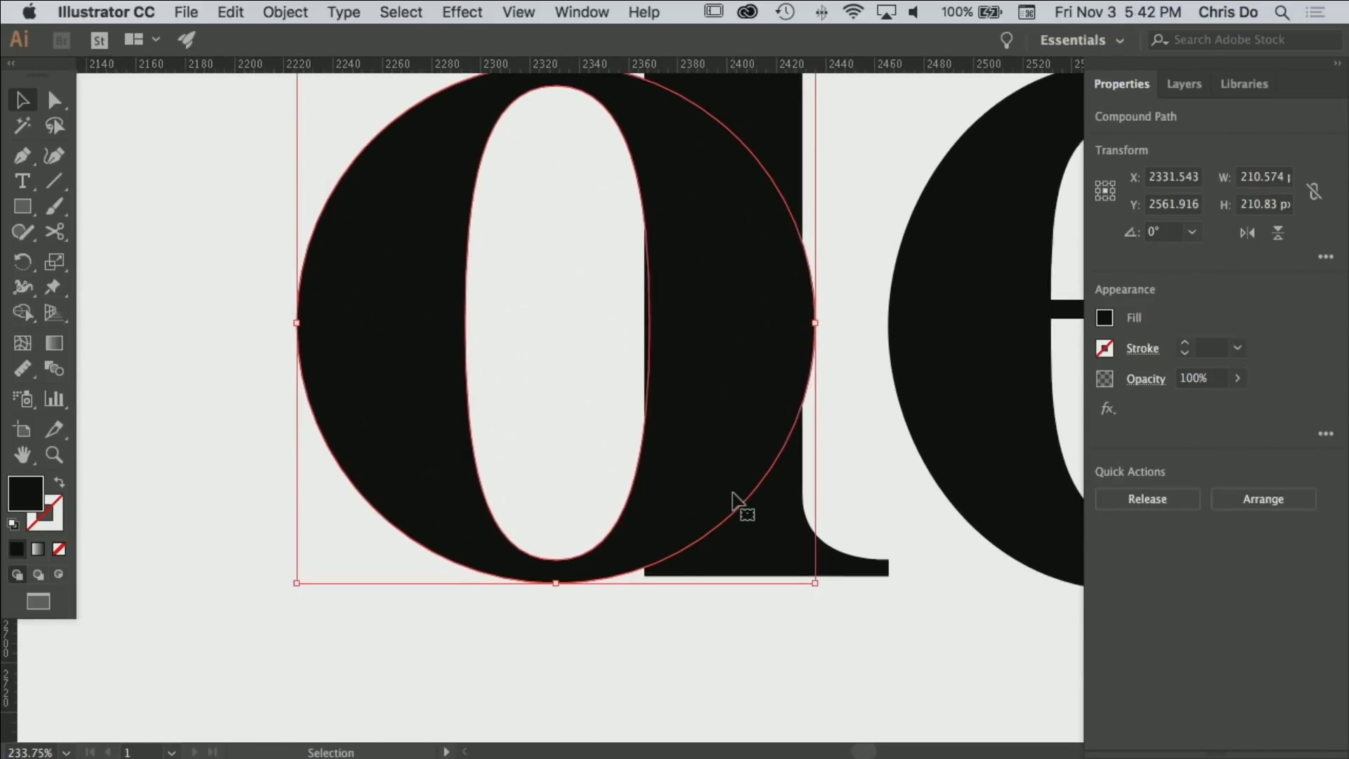
key(Left)
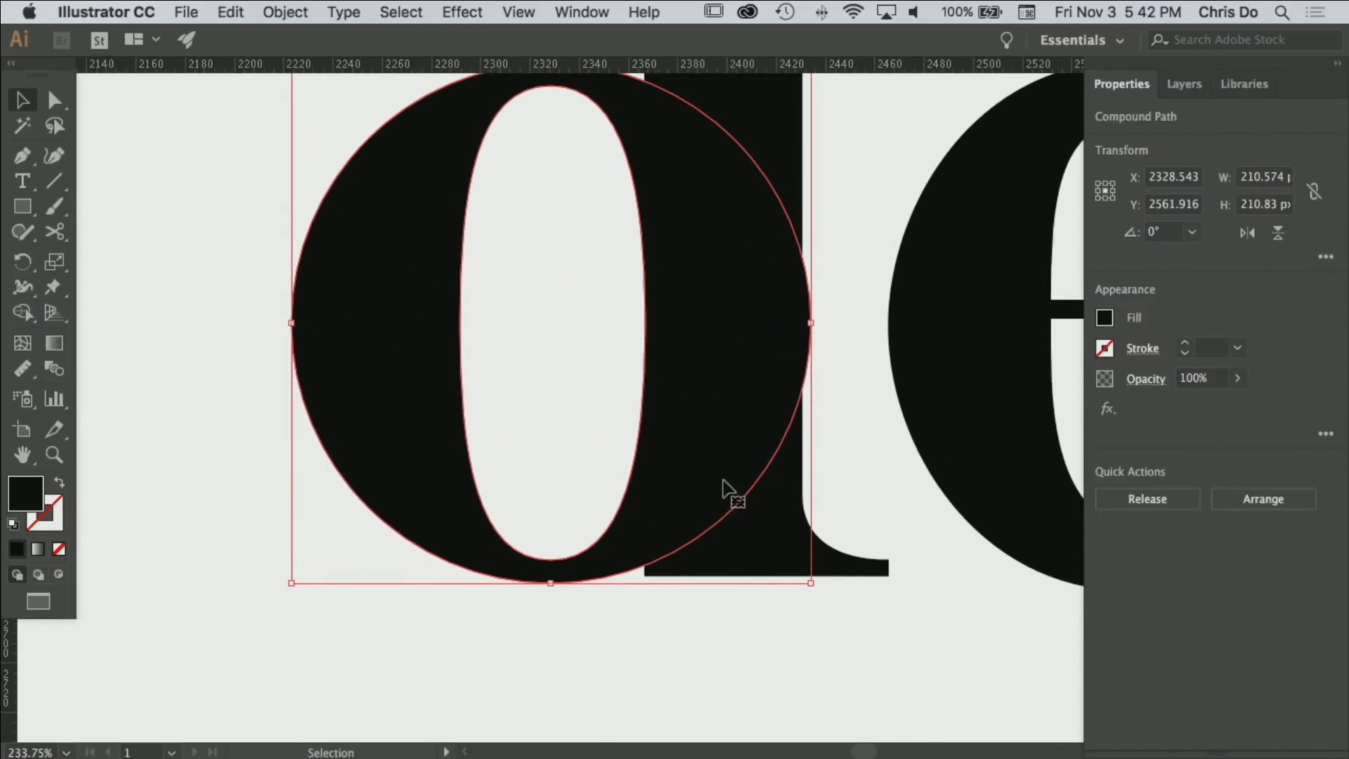
Pull the bowl's outer anchor on the stem side horizontally inward to about X 2387.74 px, hiding the curve inside the d's stem.
click(831, 346)
key(a)
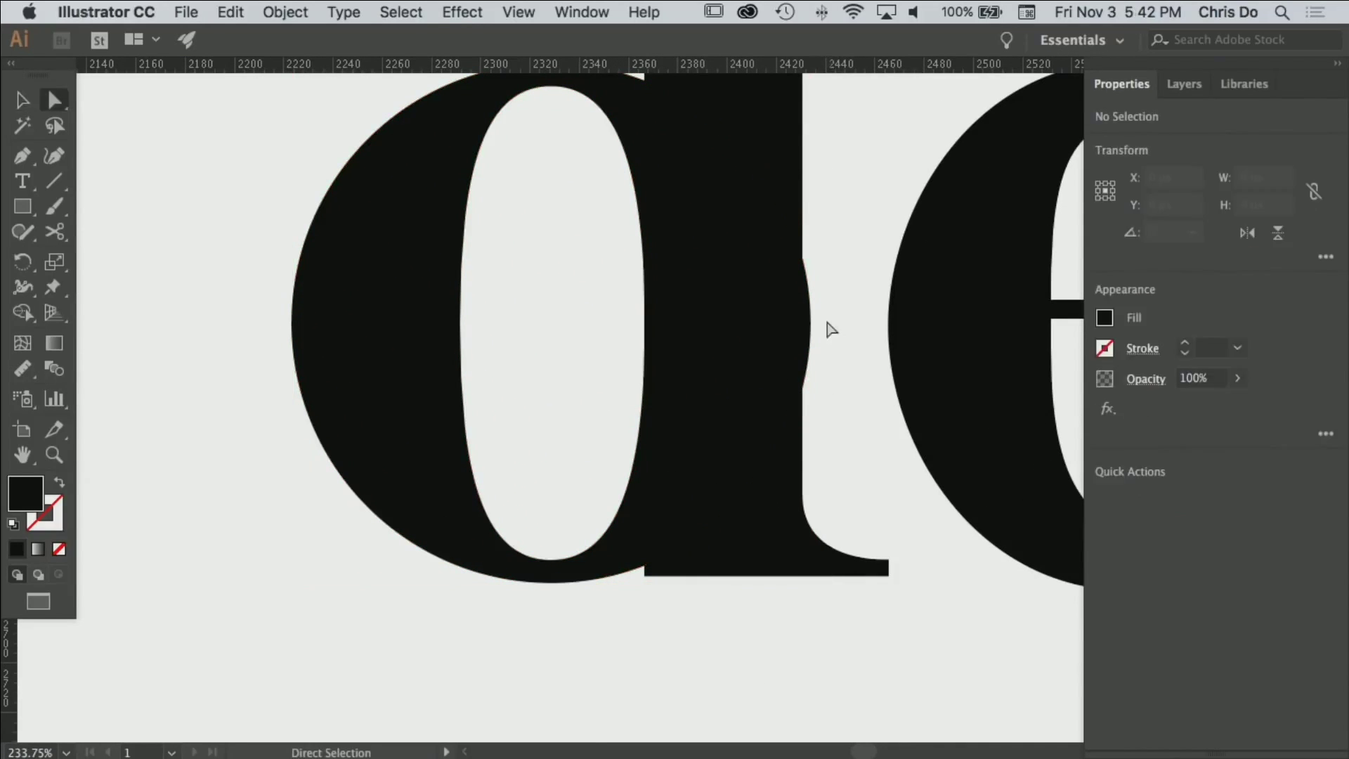
drag(811, 324, 713, 313)
key(z)
key(super+z)
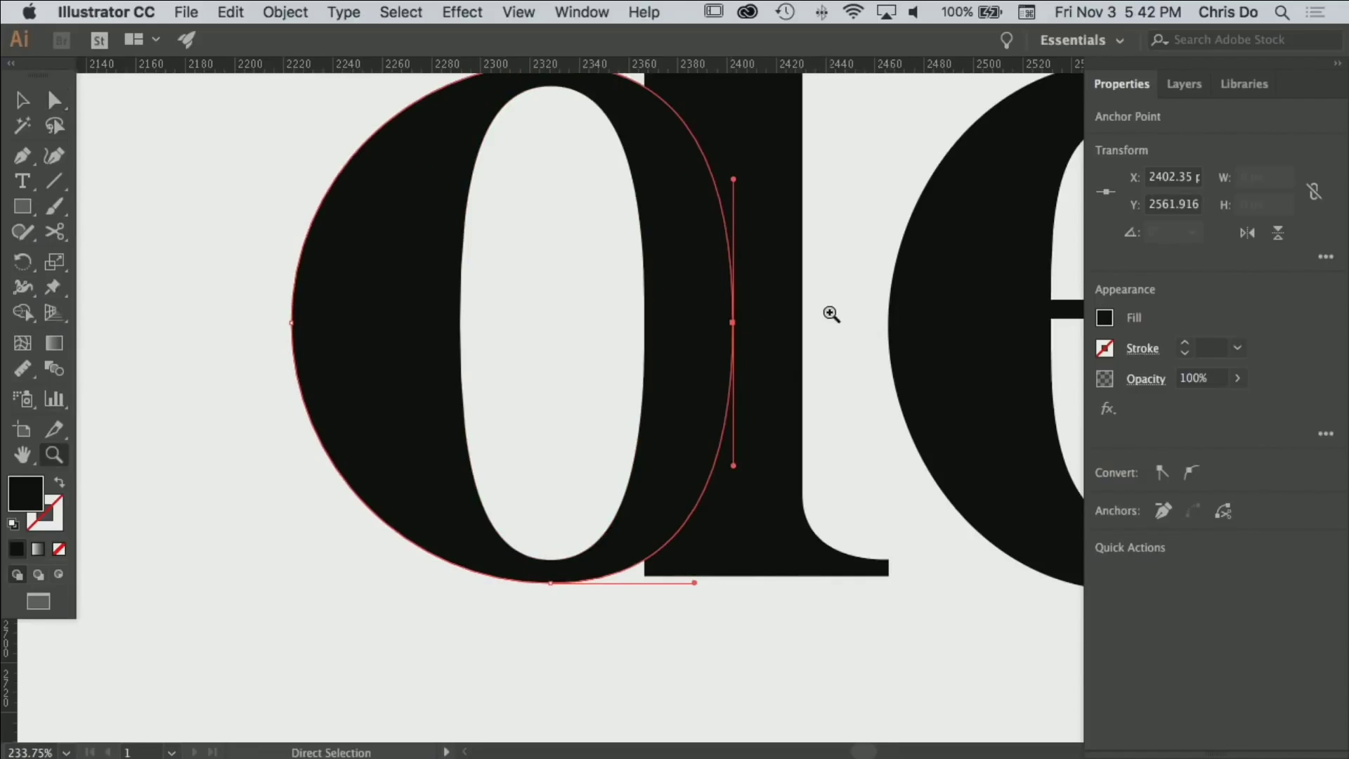
mouse_move(763, 342)
mouse_down()
mouse_move(763, 381)
mouse_move(745, 360)
mouse_up()
alt+click(761, 380)
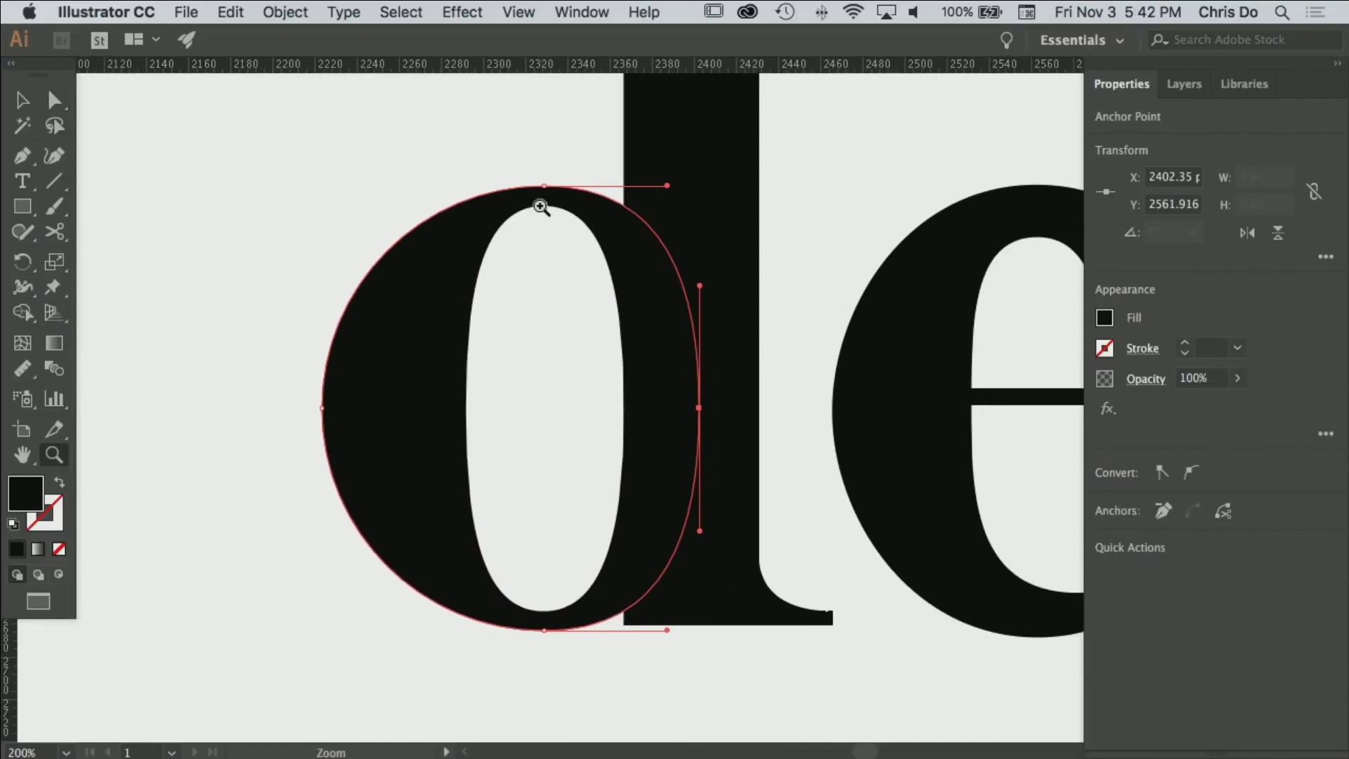
click(776, 381)
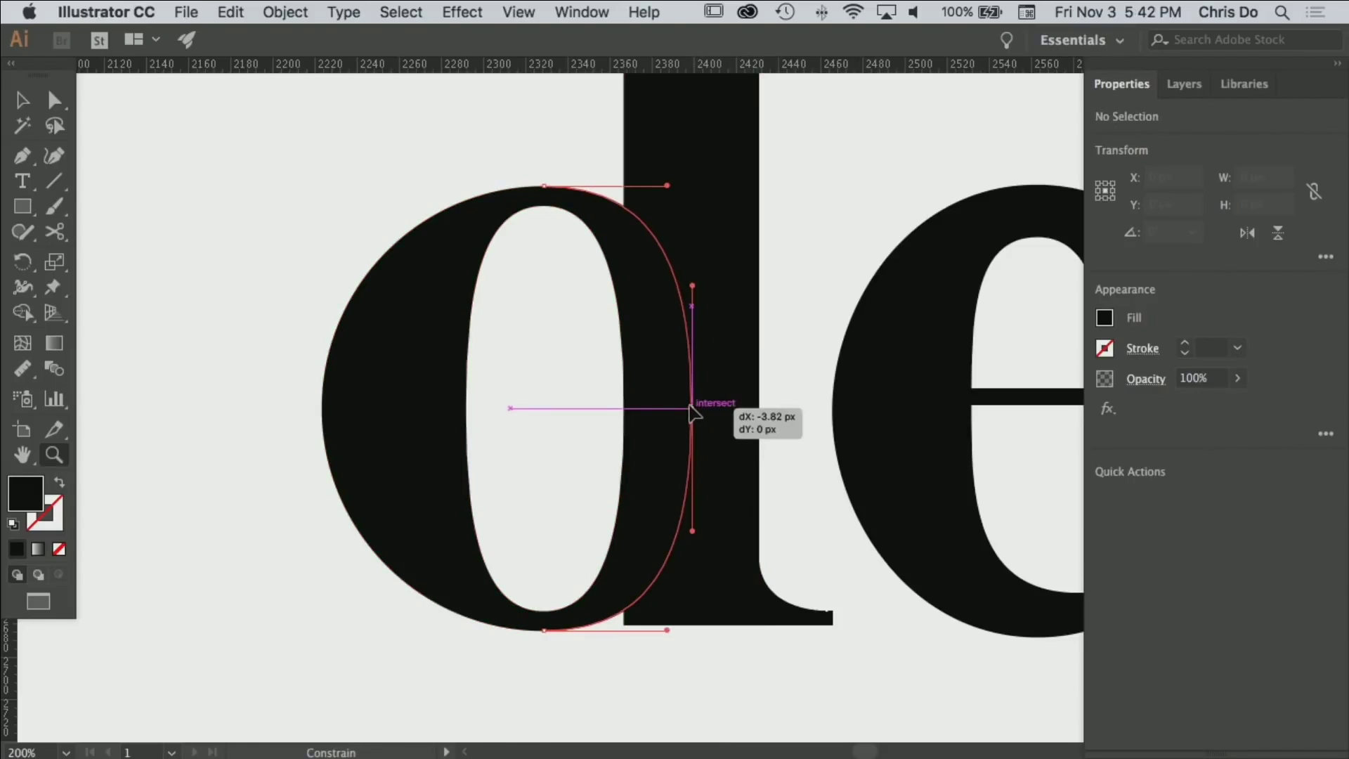
drag(690, 409, 668, 408)
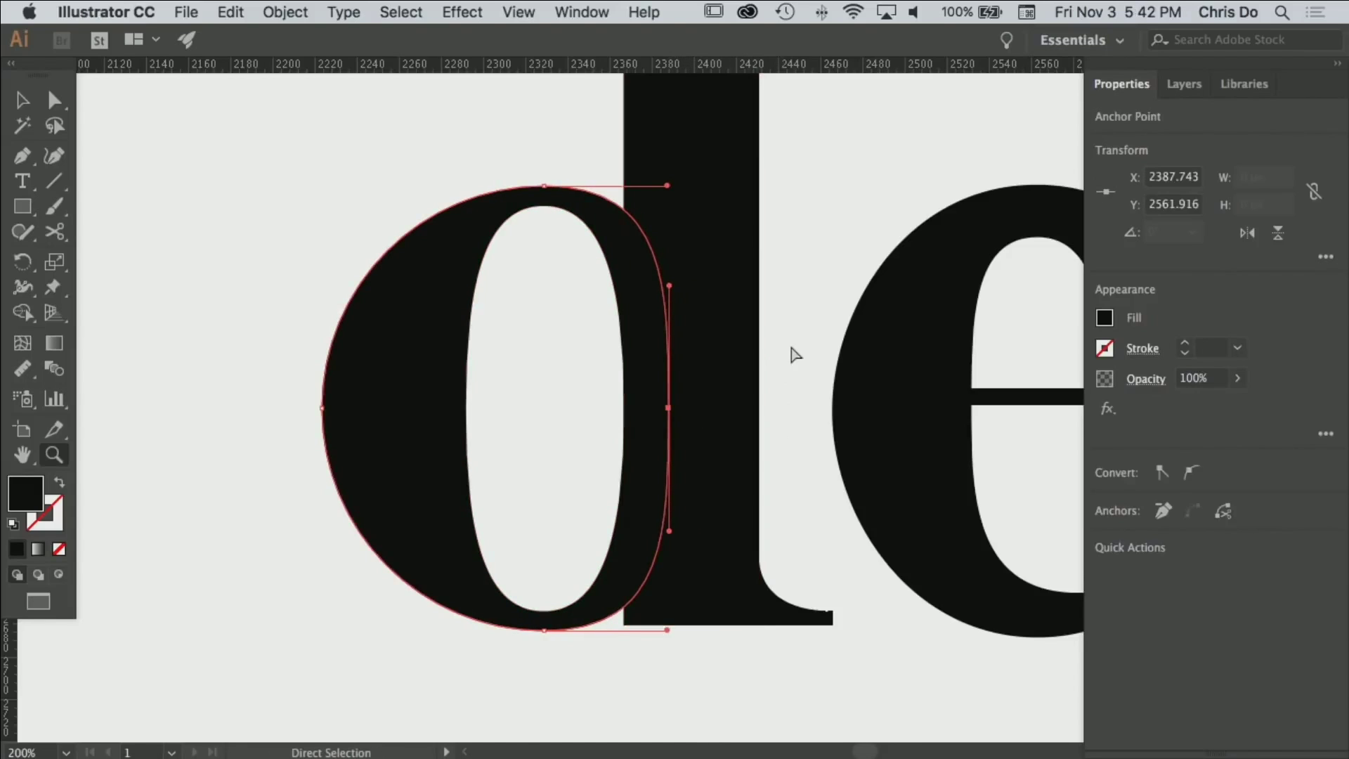
super+click(791, 348)
Move the wordmark variant with ball terminals on its e's farther up, clear of the working version.
alt+click(613, 489)
alt+click(608, 485)
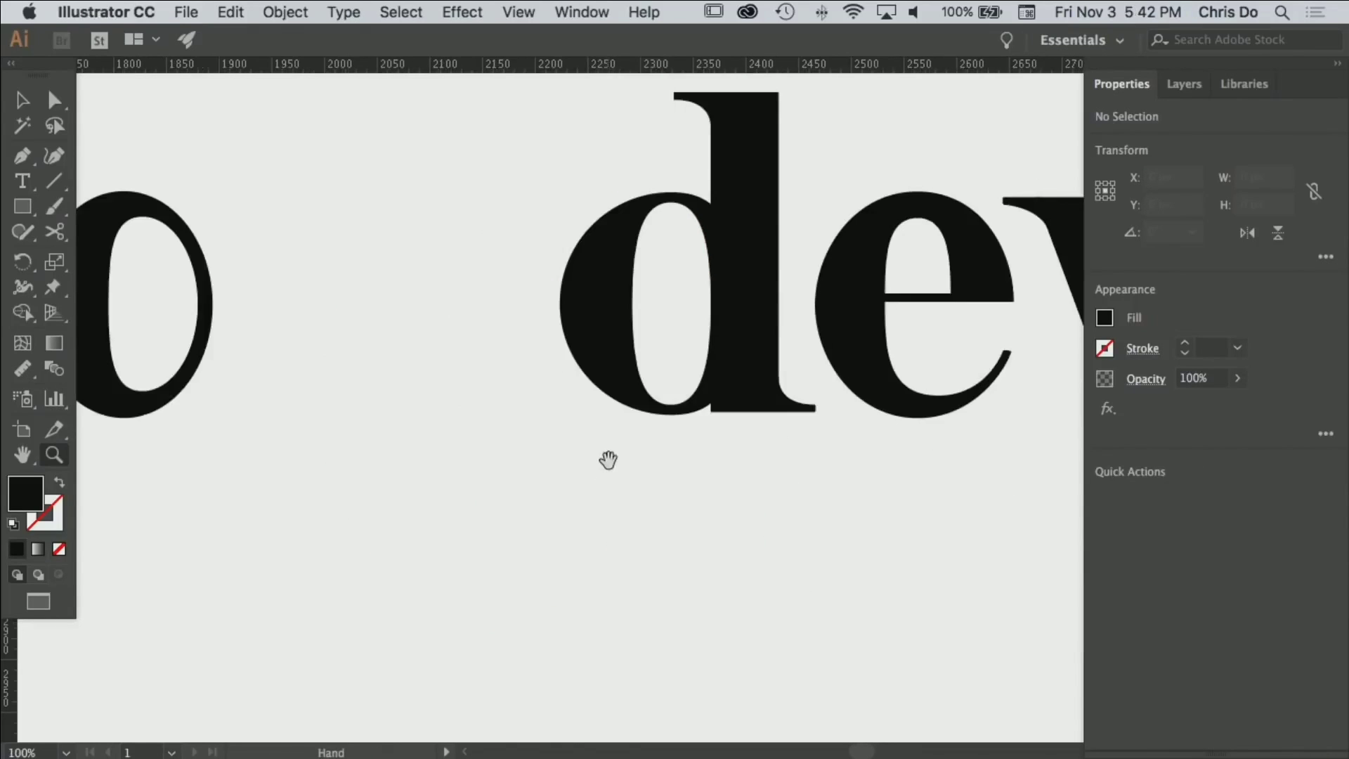
drag(608, 461, 738, 539)
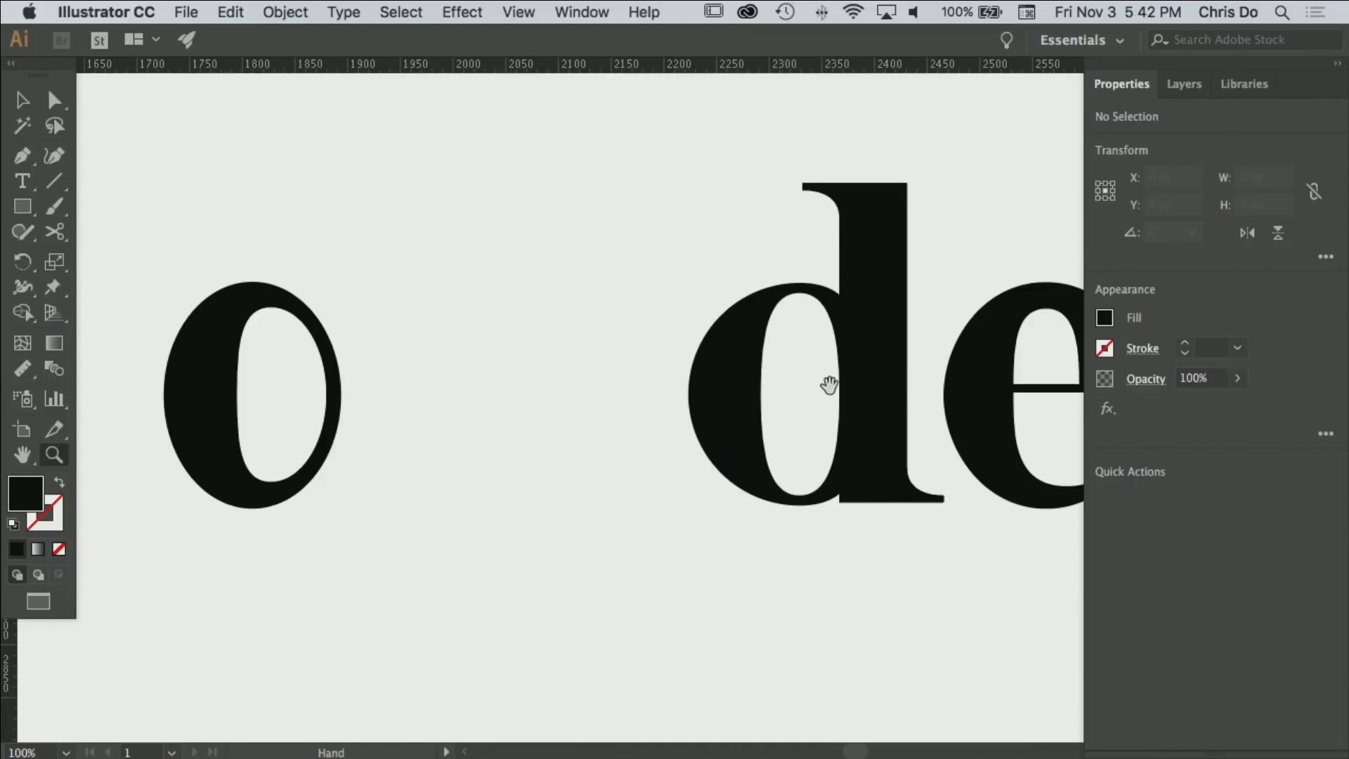
drag(383, 372, 592, 439)
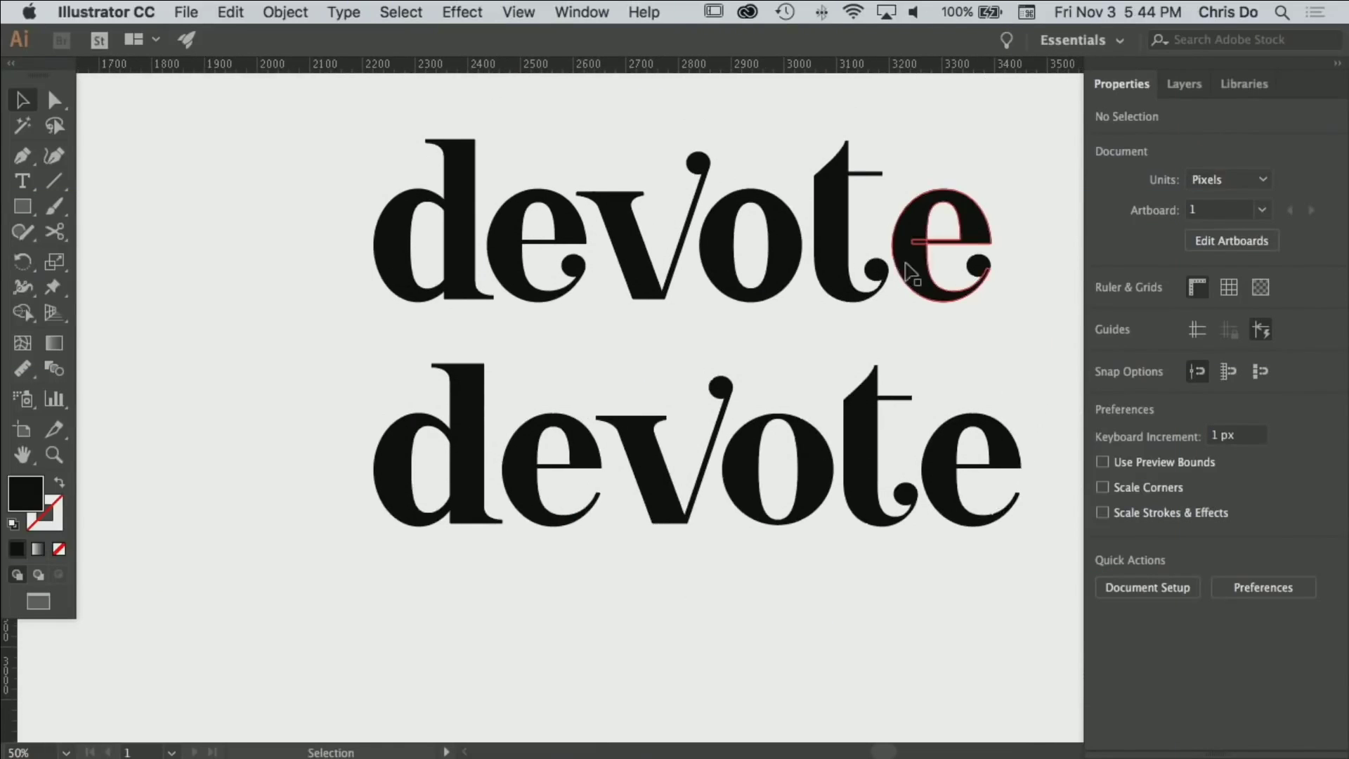
click(849, 284)
key(Delete)
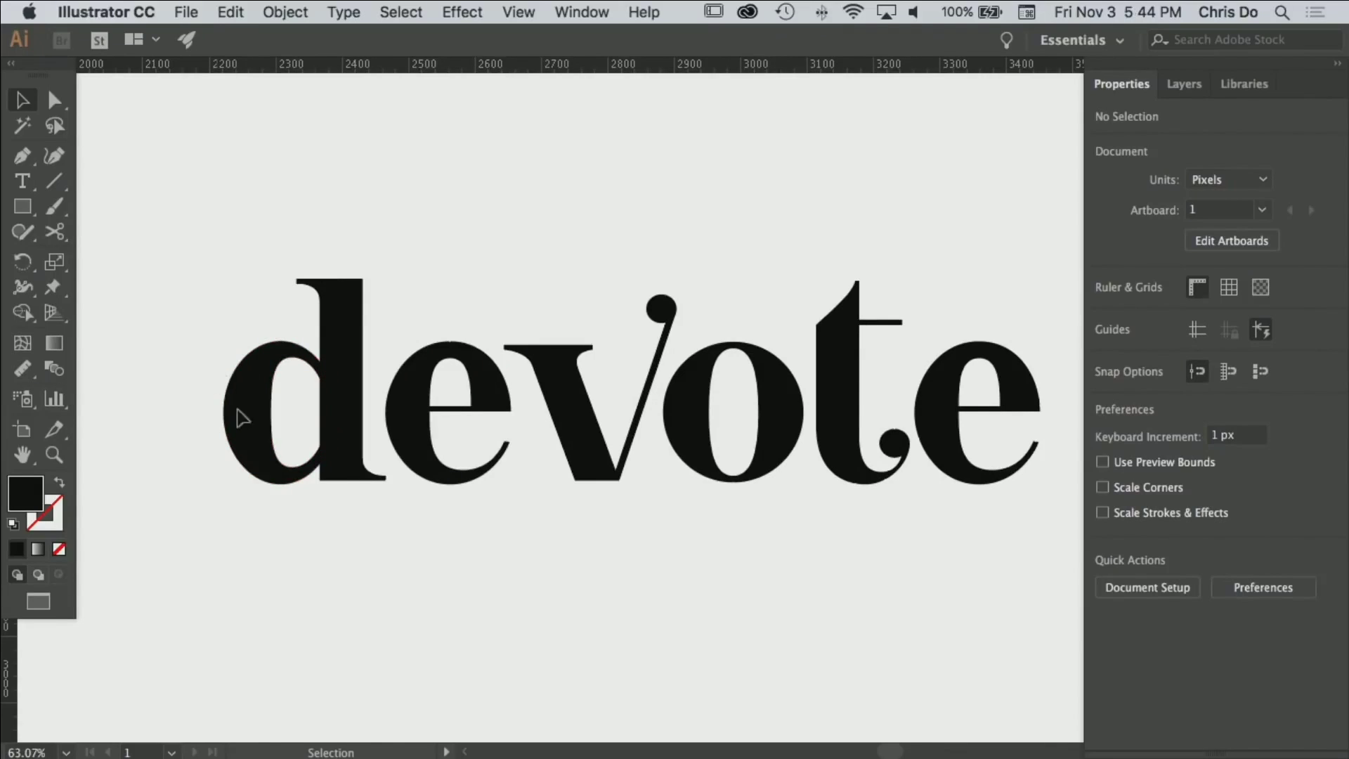
Group the d's bowl and stem and nudge the group 3 px right, closer to the e.
drag(218, 375, 348, 523)
key(ctrl+g)
click(371, 537)
click(378, 476)
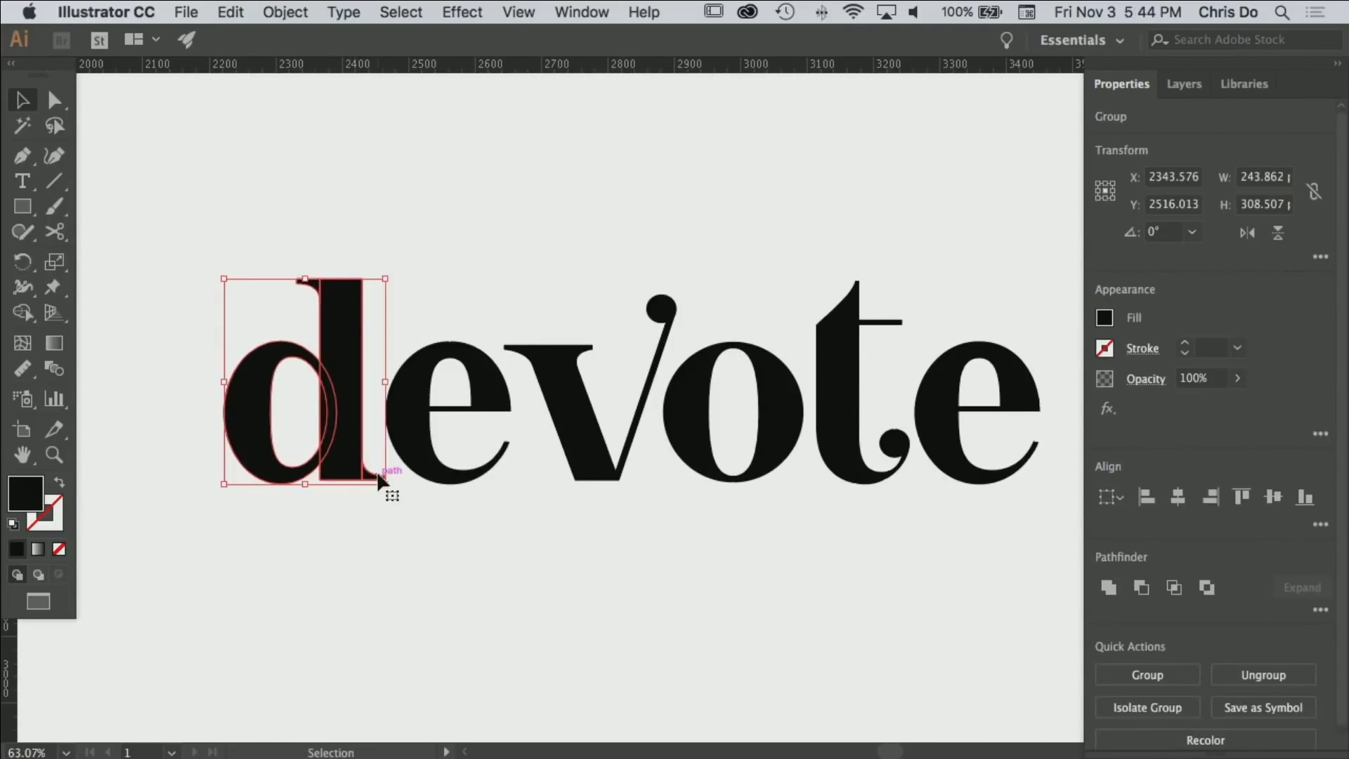
key(Right)
key(Right)
key(Right)
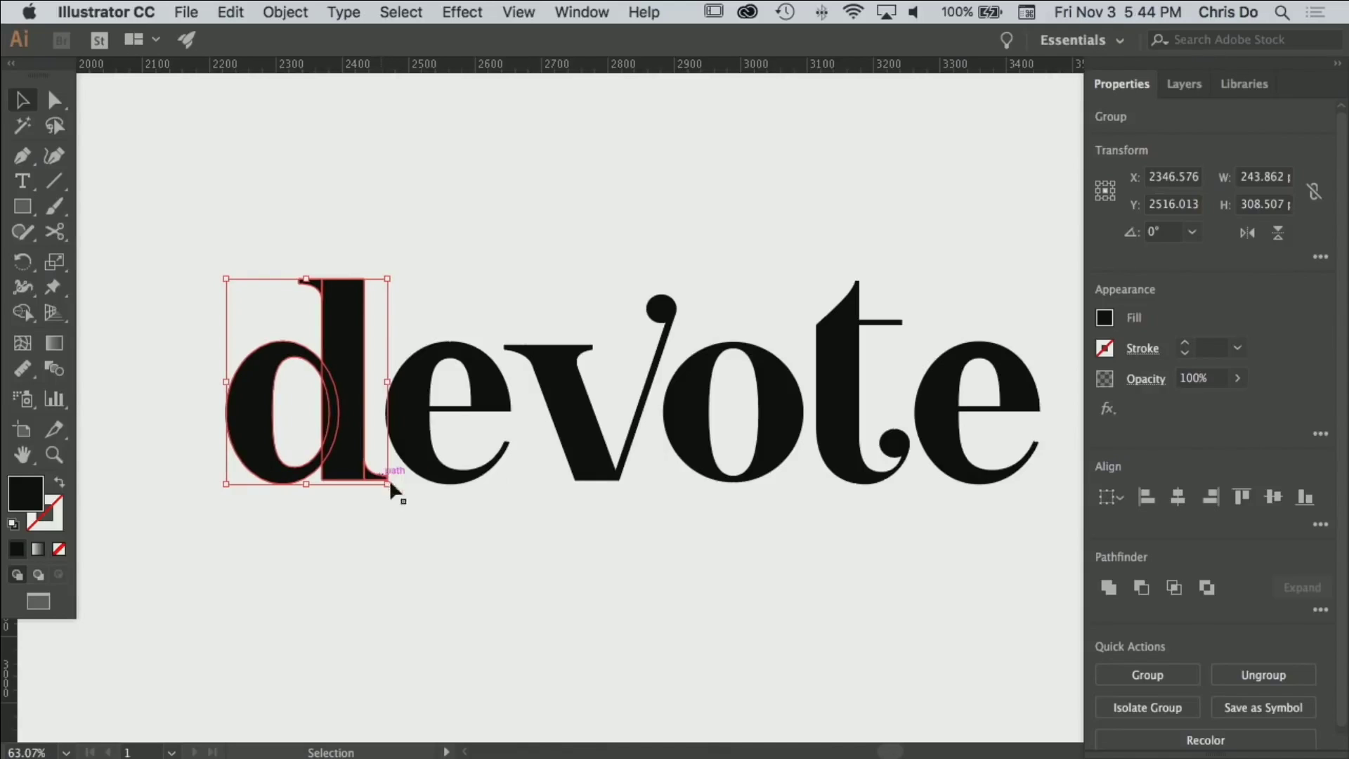
Delete the ball terminal from the t in the duplicate wordmark placed to the right of the working version.
click(860, 549)
drag(912, 570, 859, 580)
alt+click(869, 559)
drag(753, 541, 840, 577)
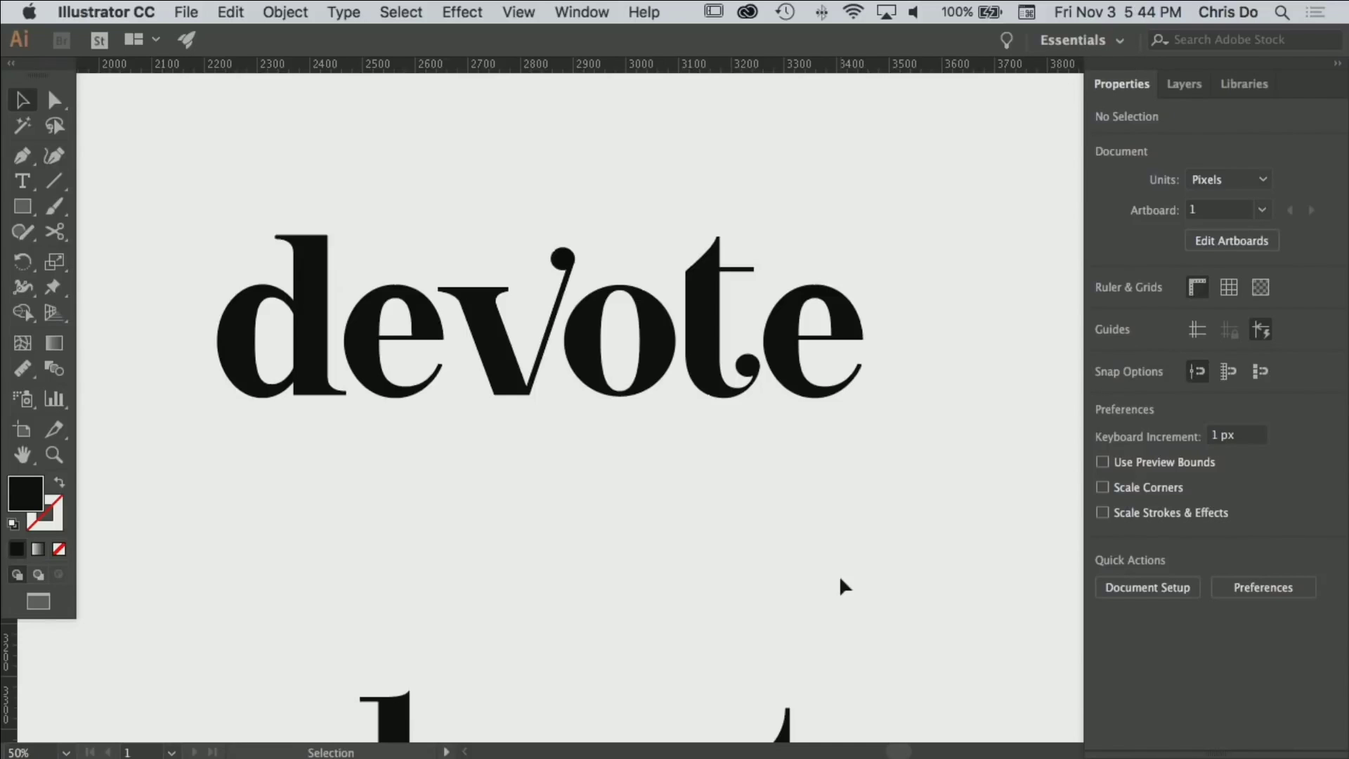
drag(698, 427, 790, 500)
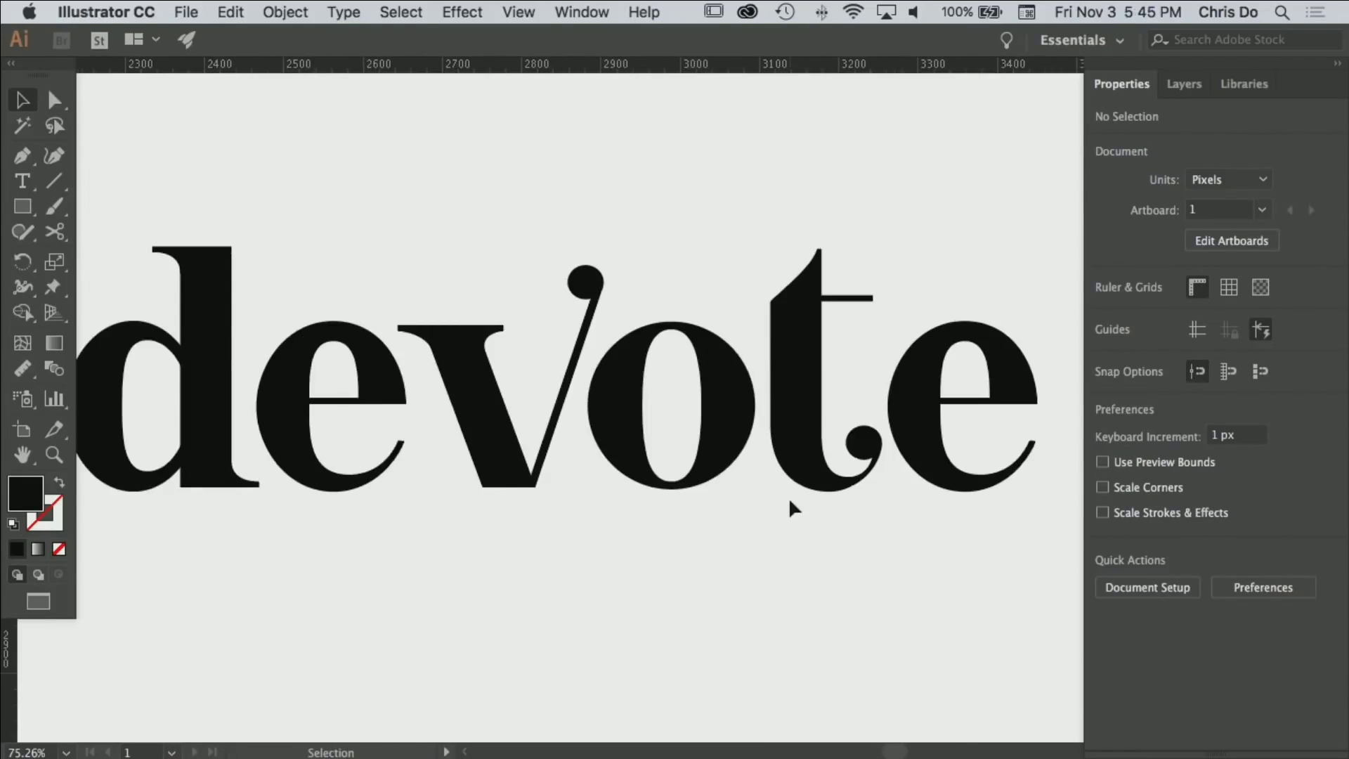
key(a)
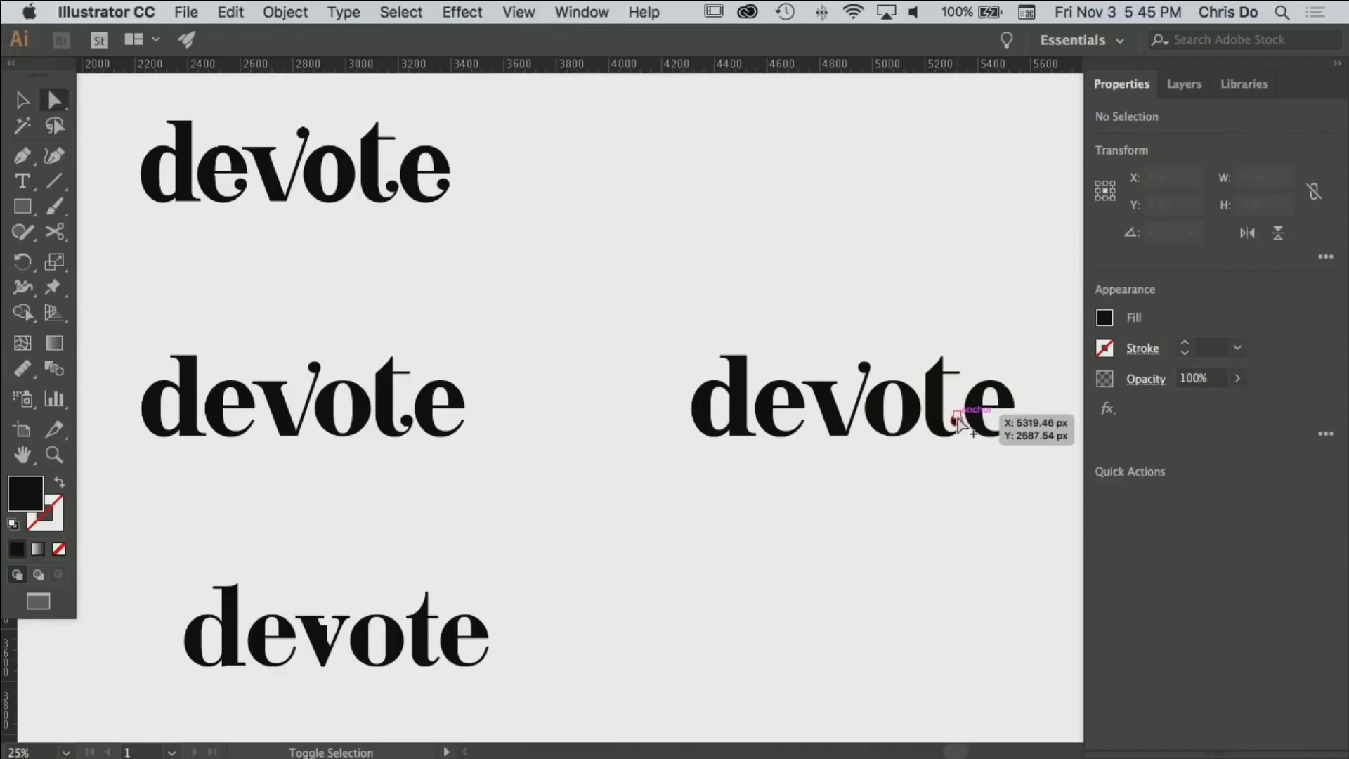
shift+click(954, 417)
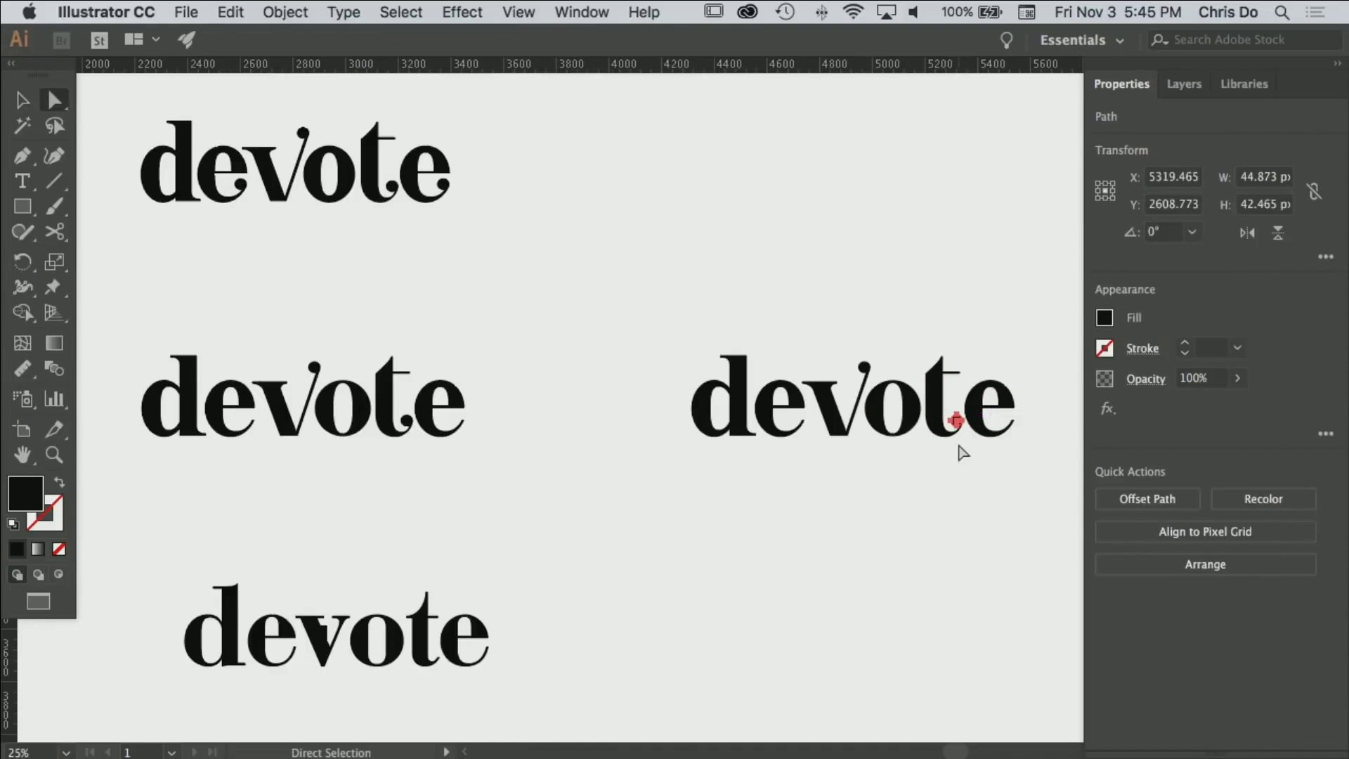
key(Delete)
Show the guides and lower the t's crossbar in the working wordmark to line up with the x-height guides.
drag(358, 399, 772, 485)
drag(531, 426, 790, 426)
key(super+;)
drag(720, 425, 756, 426)
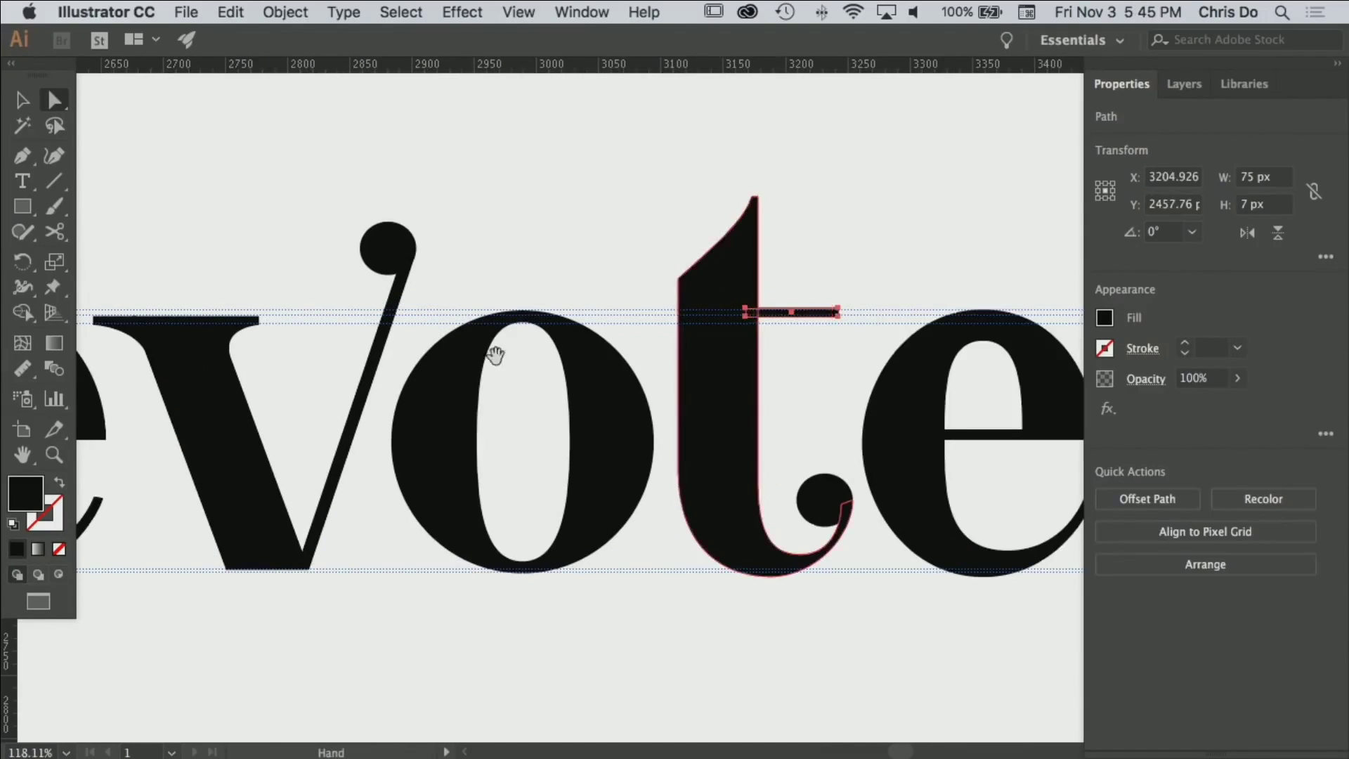
drag(495, 355, 605, 313)
drag(942, 275, 941, 285)
click(931, 349)
Display the rulers and place a horizontal guide at the top of the o's counter.
drag(770, 299, 963, 345)
drag(963, 346, 540, 344)
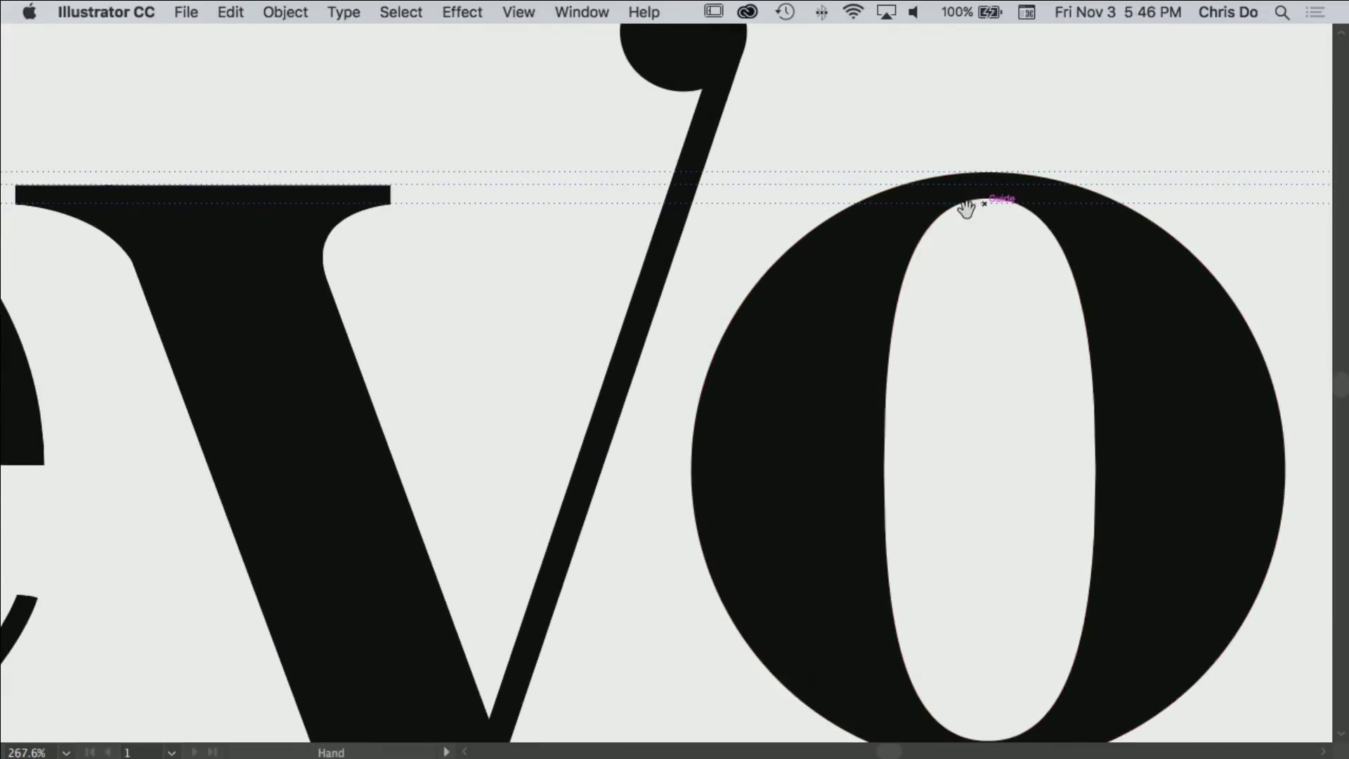
key(super+r)
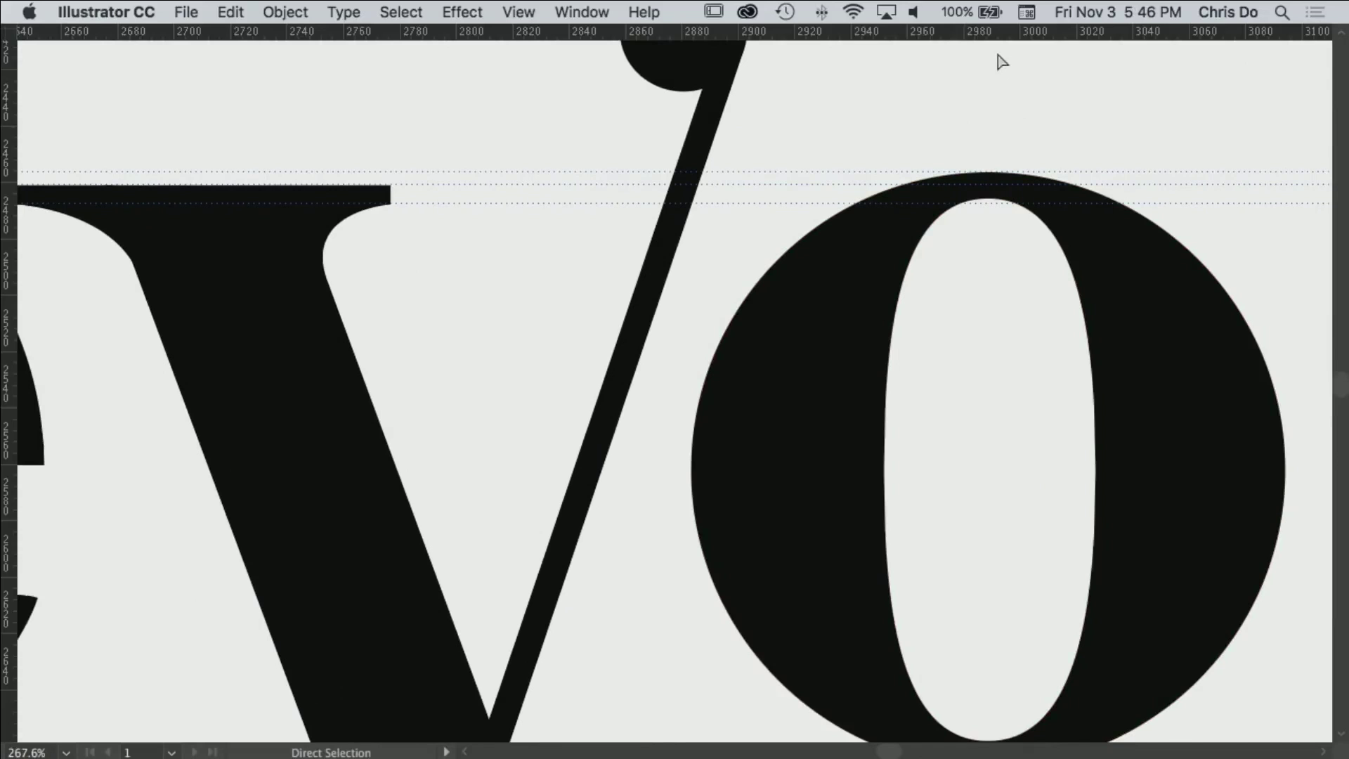
drag(1002, 34, 988, 197)
Raise the top anchor of the first e's upper counter to the new guide, thinning the letter's top stroke like the o's.
drag(9, 422, 522, 414)
key(space)
drag(302, 410, 723, 394)
click(366, 229)
click(383, 242)
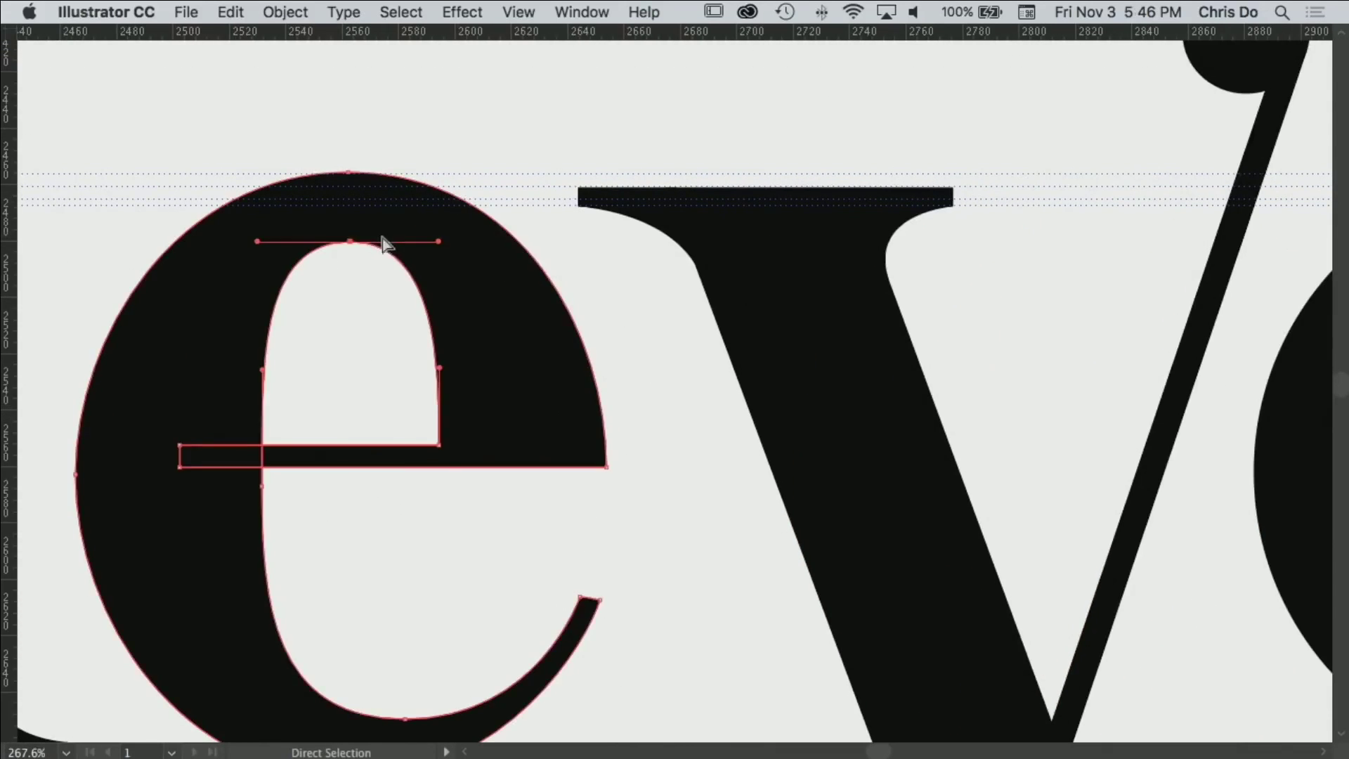
drag(350, 241, 348, 193)
click(353, 271)
alt+super+click(630, 366)
alt+super+click(640, 367)
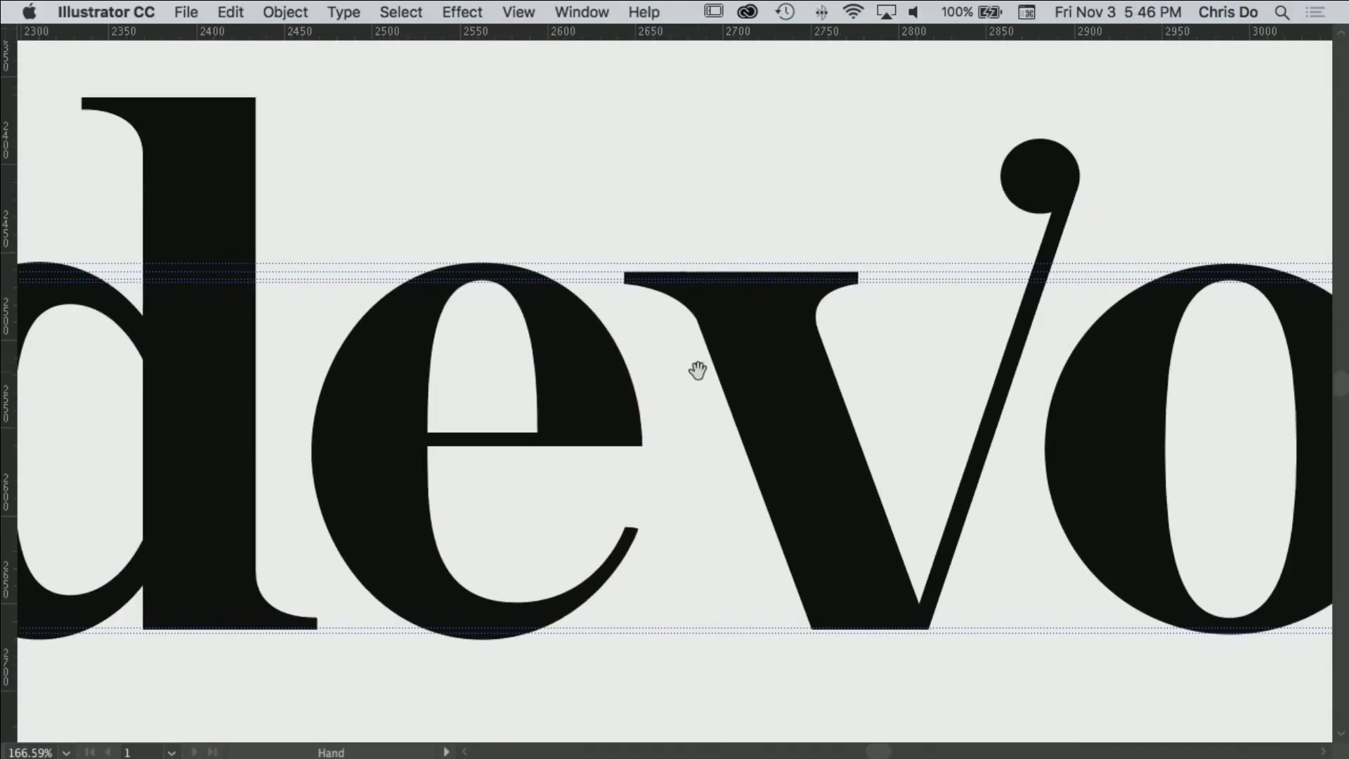
Select the bottom anchor of the first e's lower counter for adjusting the thickness of its base stroke.
drag(442, 328, 584, 400)
drag(705, 396, 626, 247)
drag(436, 546, 463, 617)
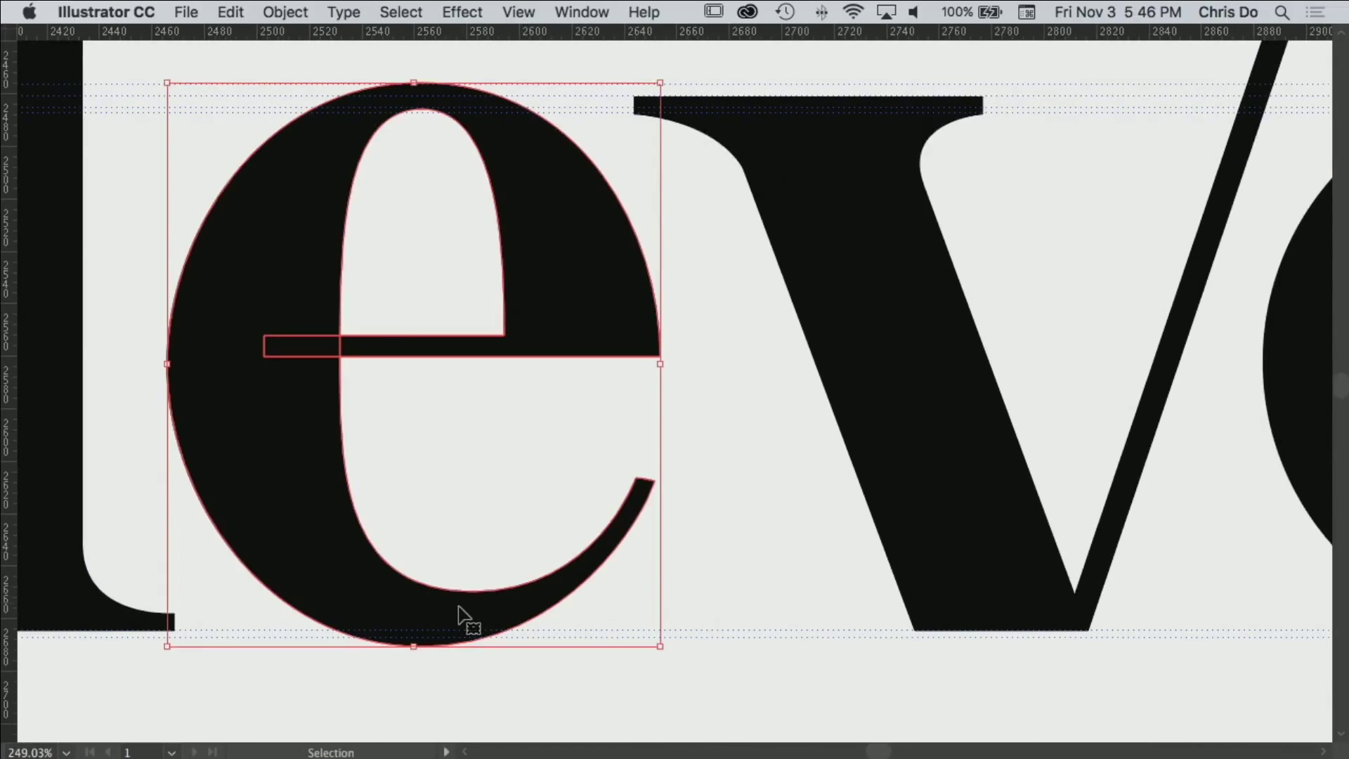
key(a)
click(431, 554)
drag(431, 554, 473, 609)
click(617, 632)
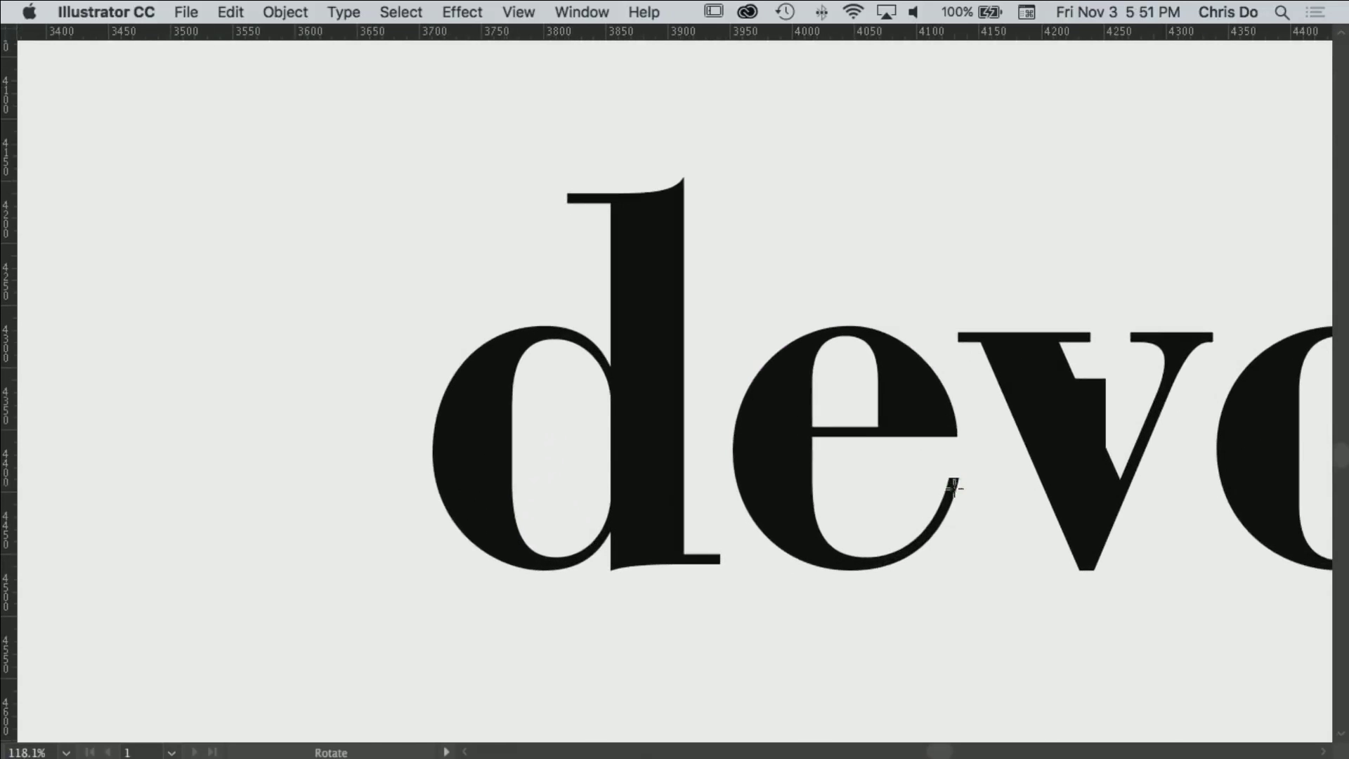
Reshape the first e's lower tail by moving the inner curve's handle inward and the outer curve's handle outward.
key(a)
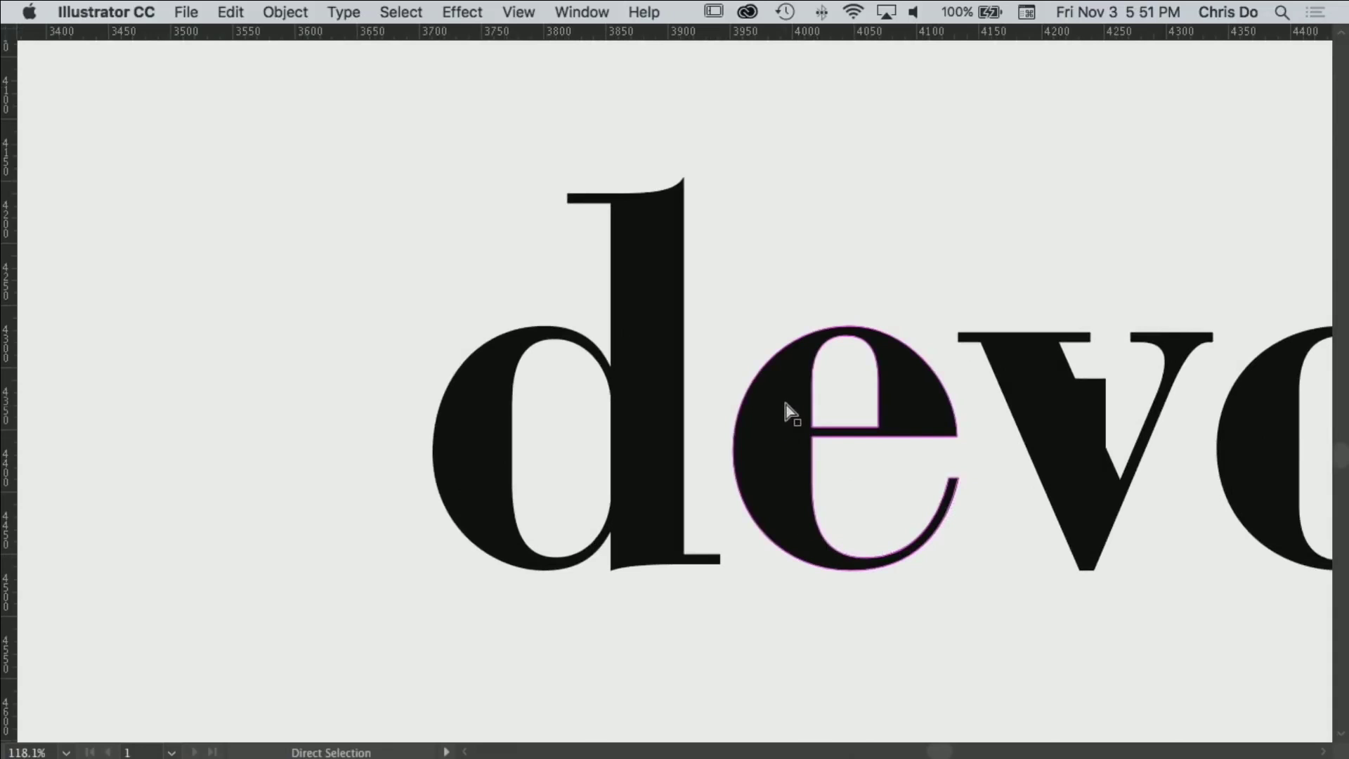
key(r)
key(a)
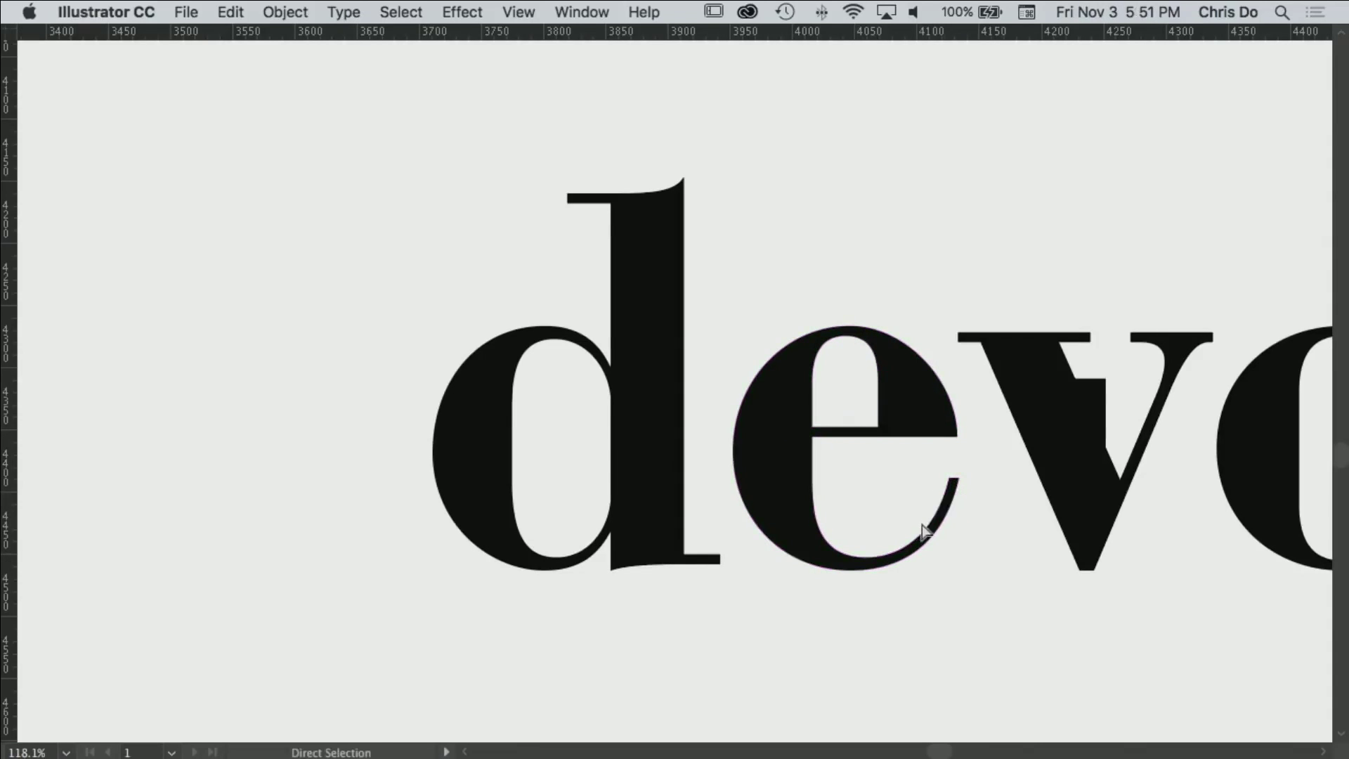
key(super+space)
drag(863, 534, 1148, 586)
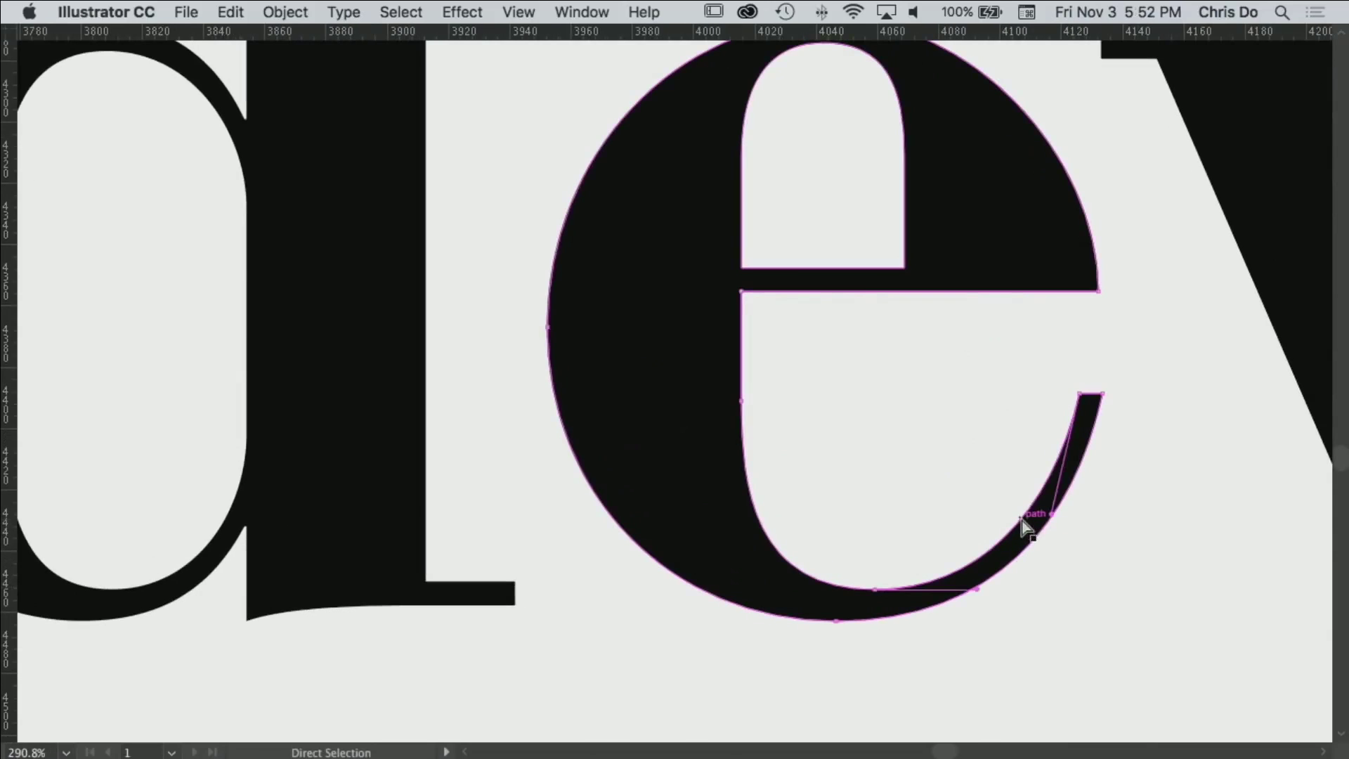
mouse_move(1051, 517)
mouse_down()
mouse_move(1060, 508)
mouse_move(1028, 509)
mouse_up()
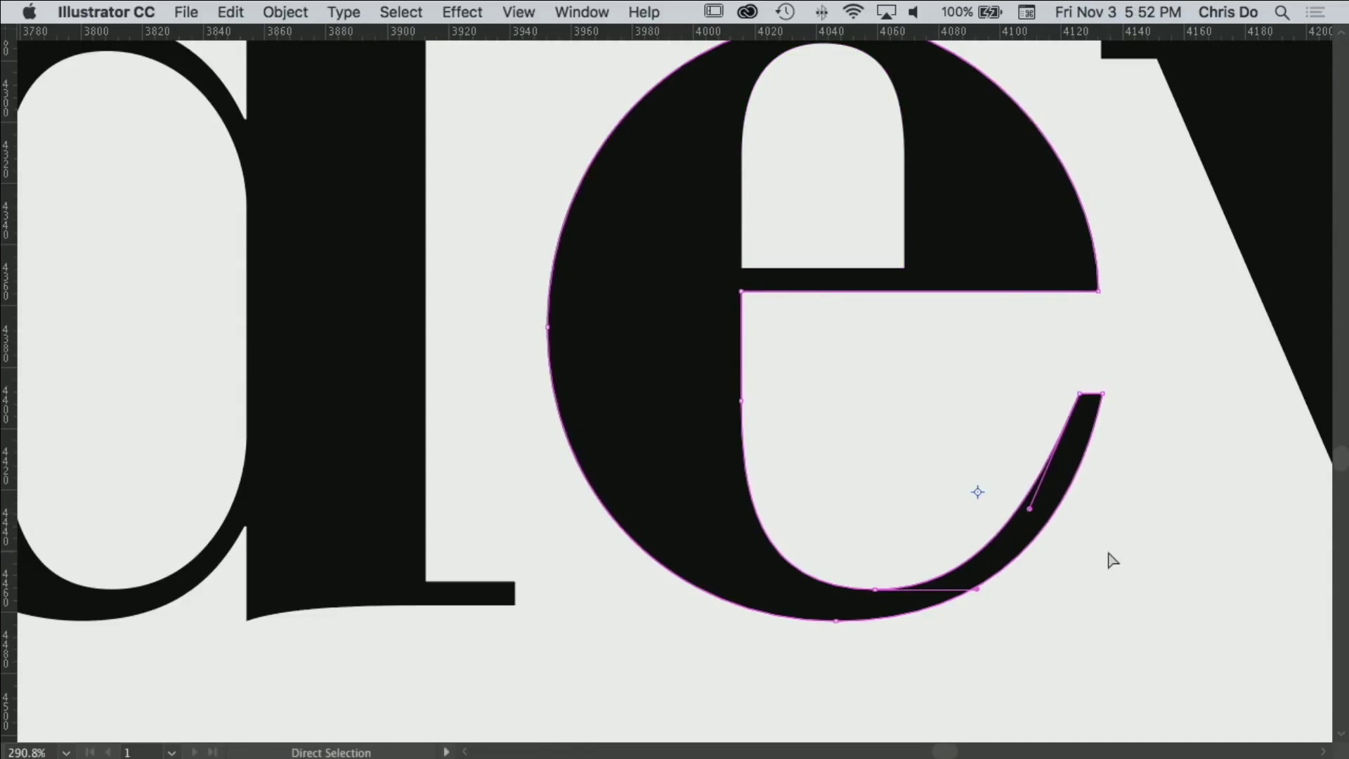
click(1109, 553)
click(1071, 509)
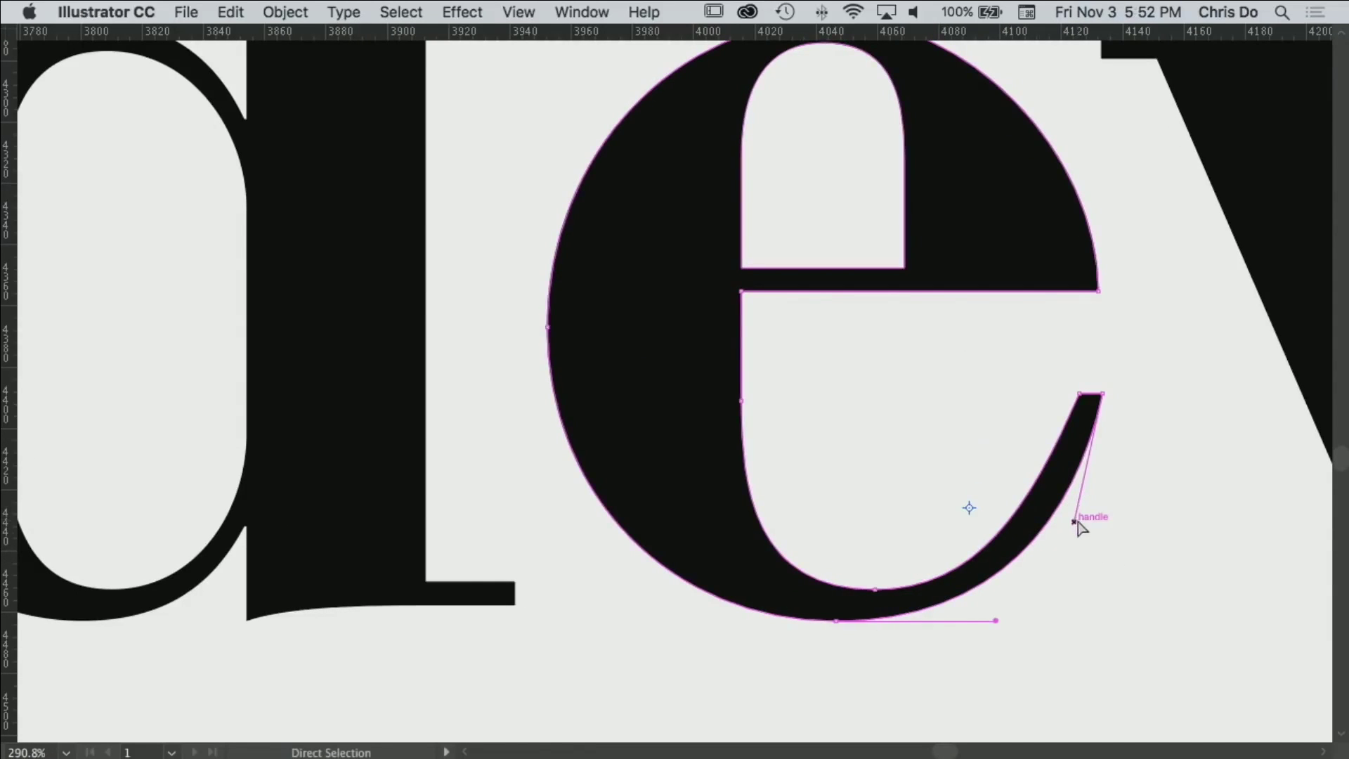
drag(1078, 521, 1114, 534)
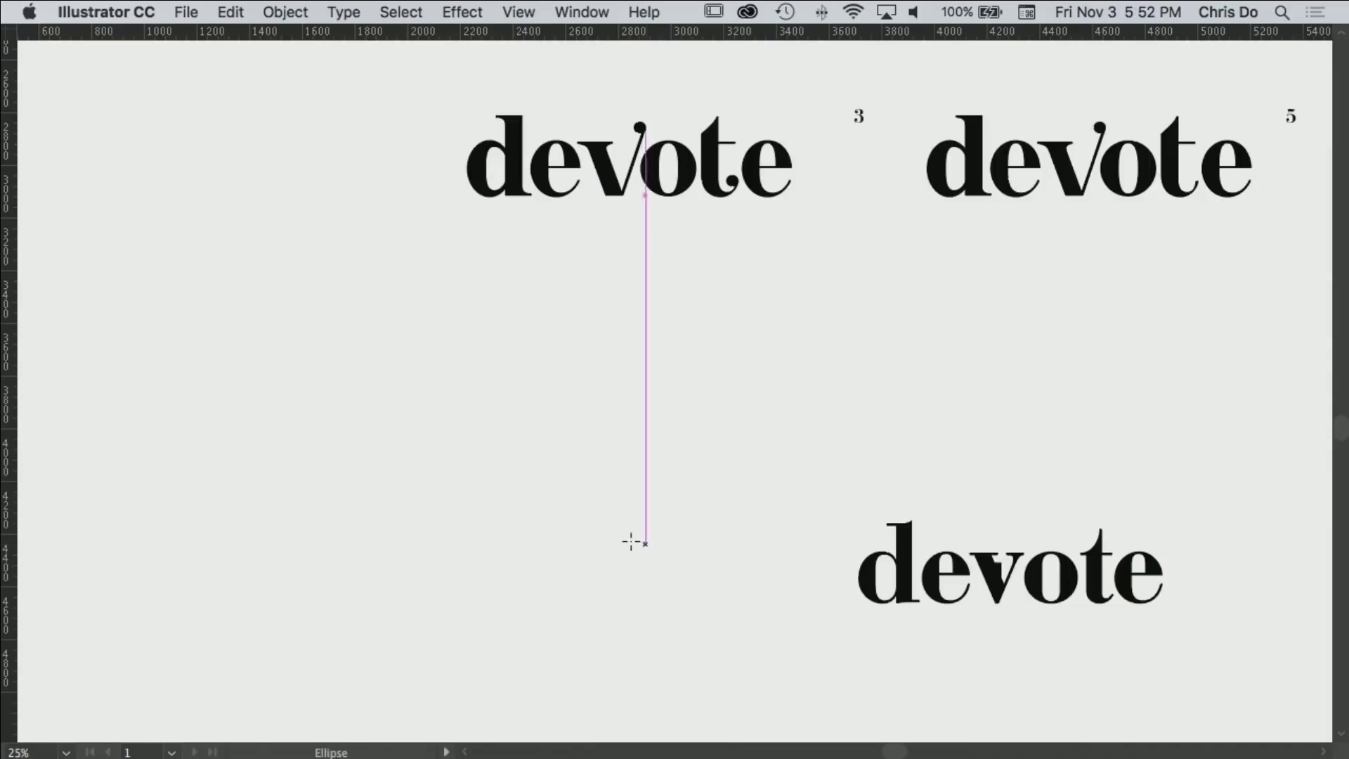
Draw an ellipse about 904 px tall in the empty area beside the working wordmark, delete its upper-right segment and remove its fill.
drag(517, 416, 621, 536)
drag(656, 366, 558, 362)
key(Delete)
key(/)
key(a)
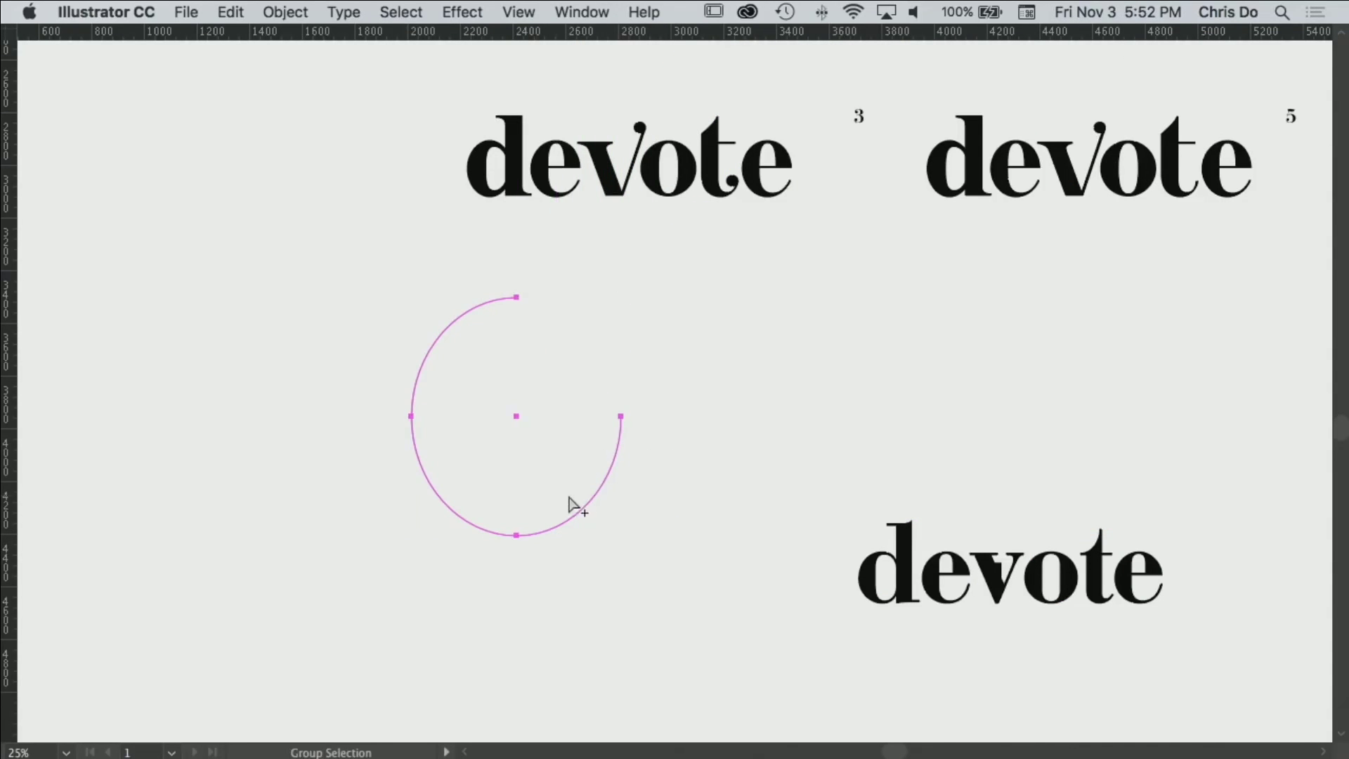
Shorten the open curve's tail by adding an anchor on its lower-right arc and deleting the end anchor above it.
key(plus)
click(607, 472)
key(a)
click(621, 416)
key(Delete)
Scale the curve's leftmost anchor vertically to lengthen both its handles and give the arc a squarer shape.
click(432, 447)
click(412, 416)
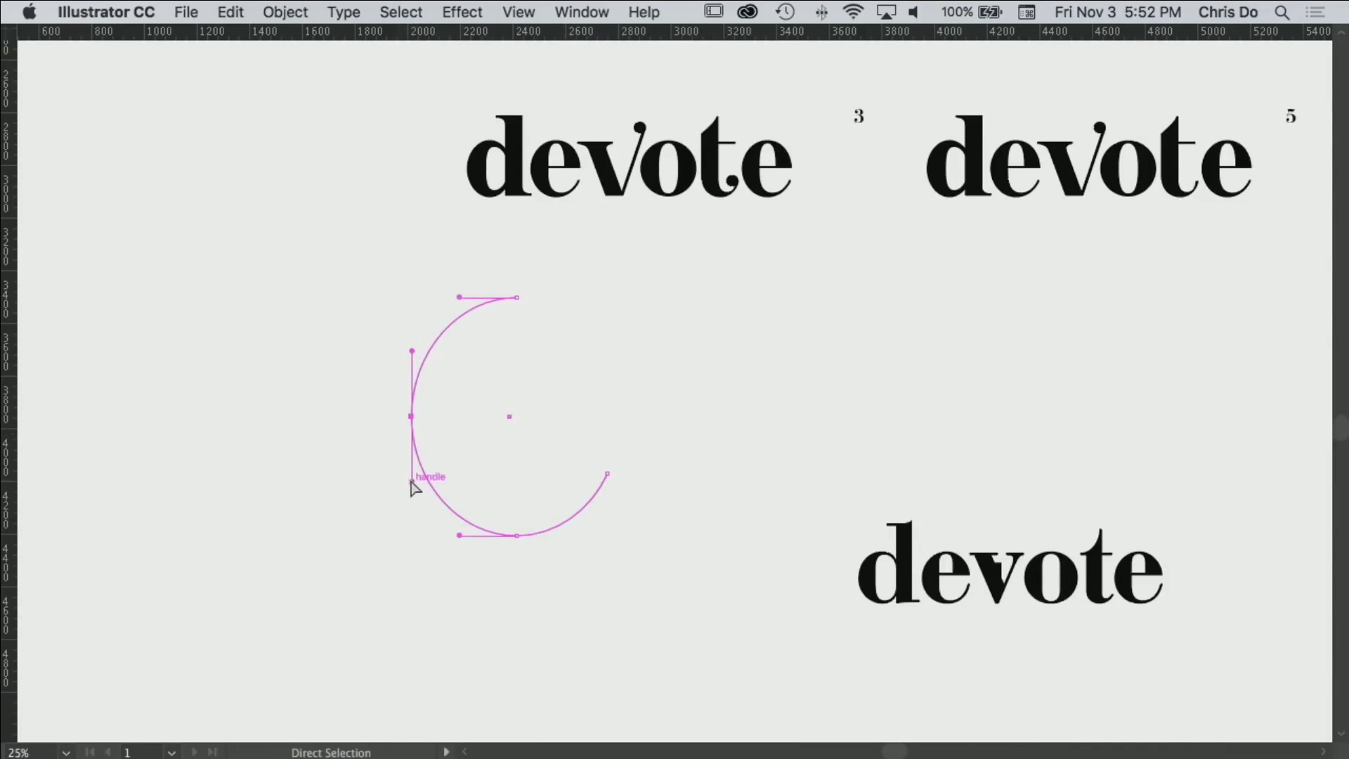
key(s)
drag(413, 315, 443, 261)
key(a)
click(598, 505)
click(595, 513)
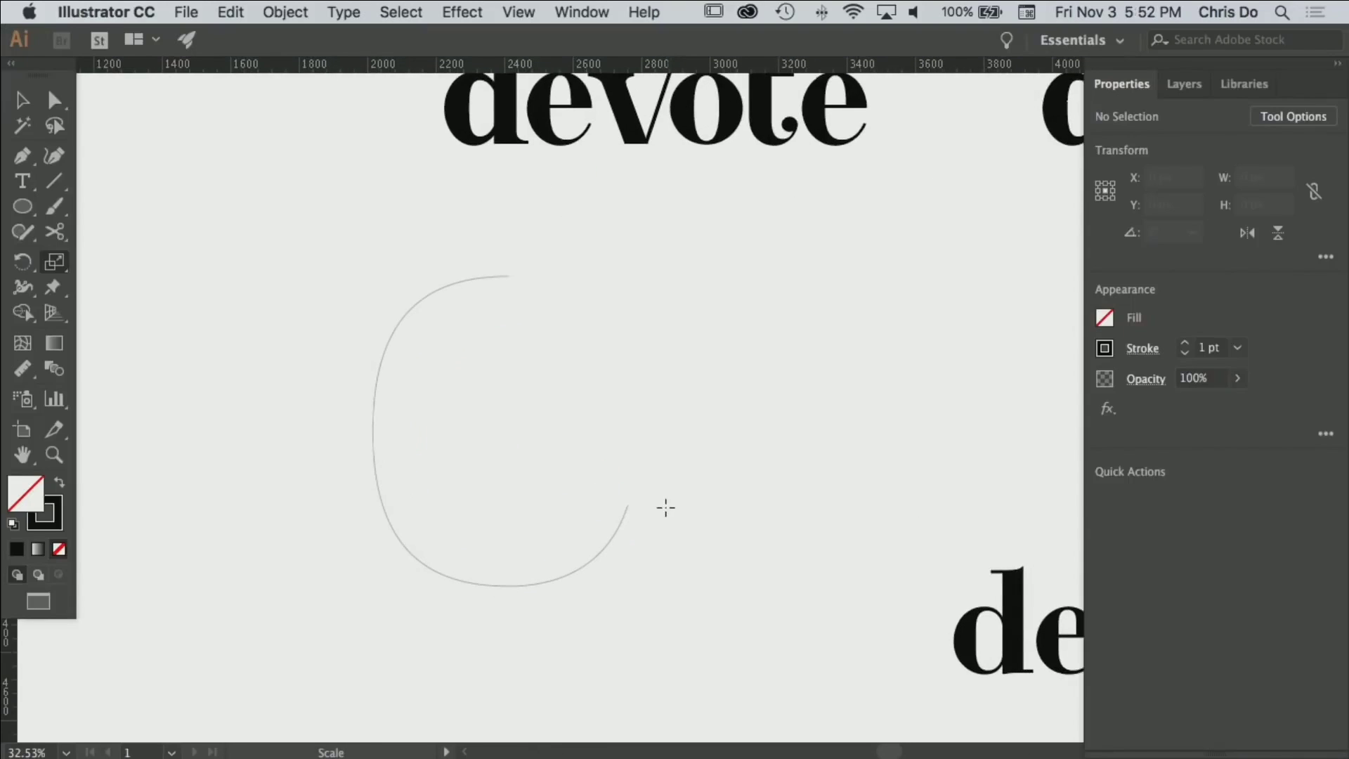
Set the open curve's stroke weight to 29 pt.
key(ctrl+a)
key(x)
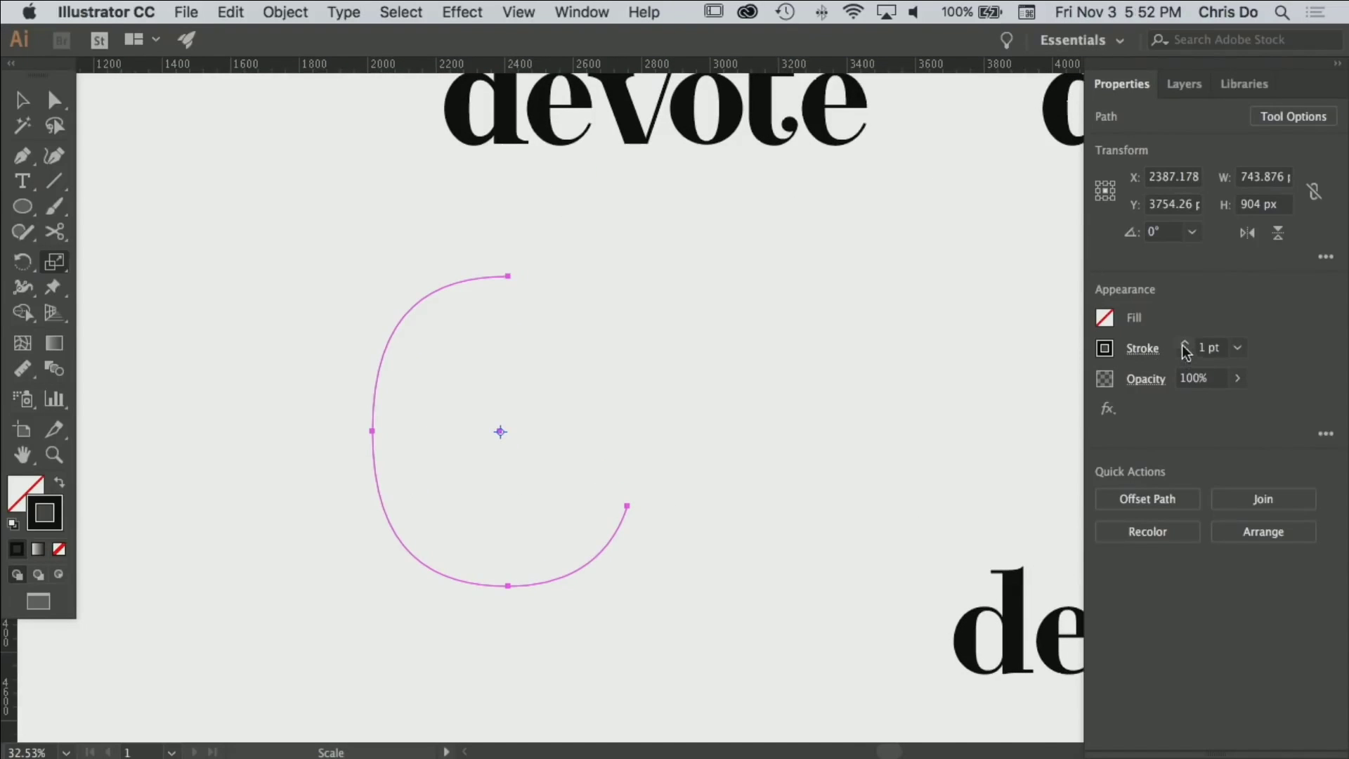
scroll(918, 349, down, 2)
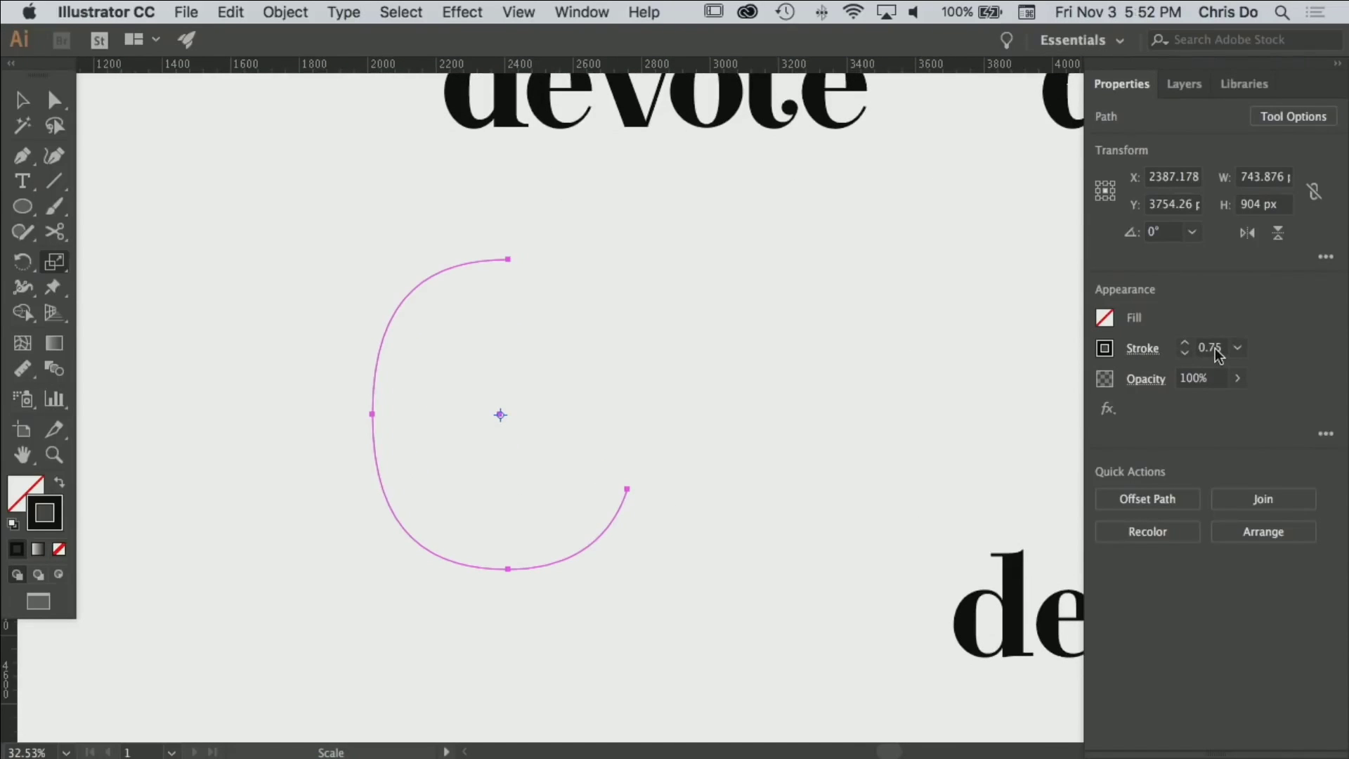
key(Up)
key(Up)
key(Up)
key(Up)
key(Up)
key(Up)
key(Up)
key(Up)
key(Up)
key(Up)
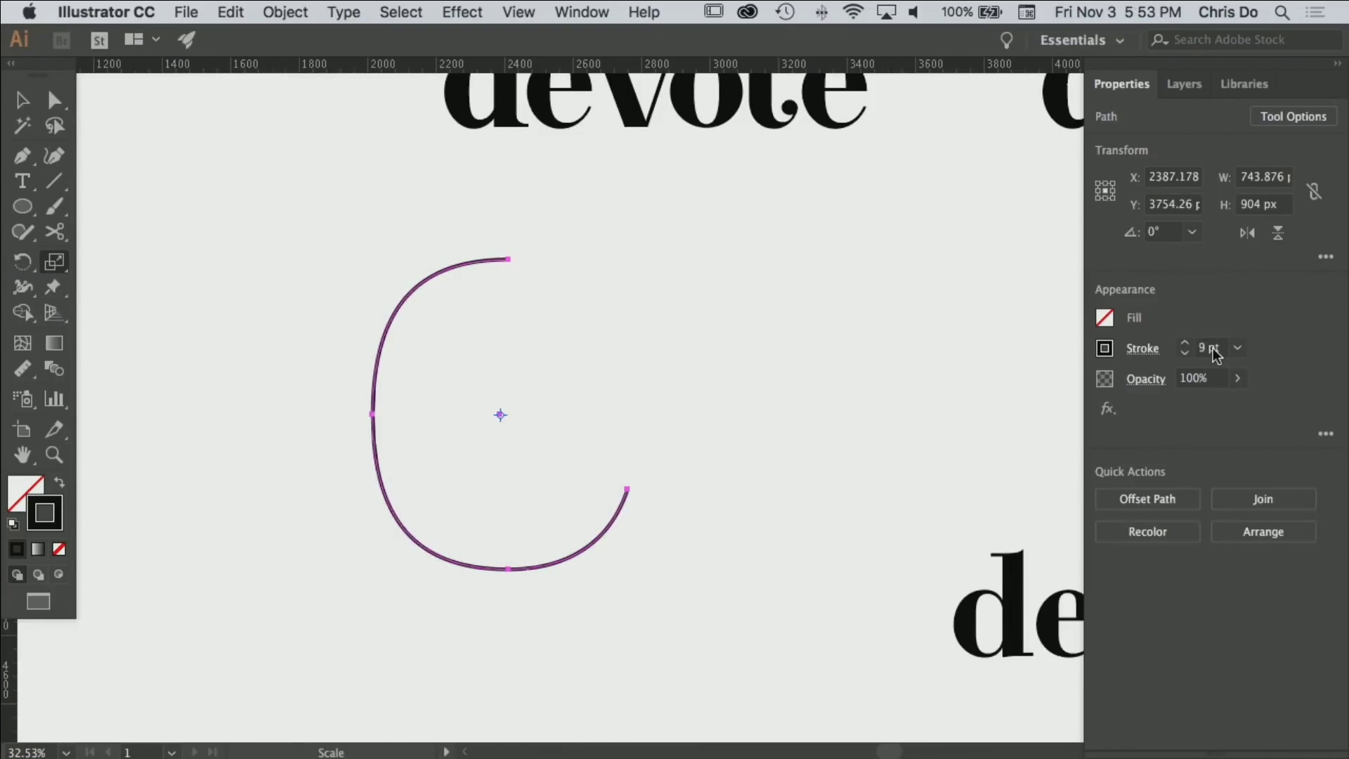
key(Up)
key(Up)
key(Up)
key(Up)
key(Up)
key(Up)
key(Up)
key(Up)
key(Up)
key(Up)
key(Up)
key(Up)
key(Up)
key(Up)
key(Up)
key(Up)
key(Up)
key(Up)
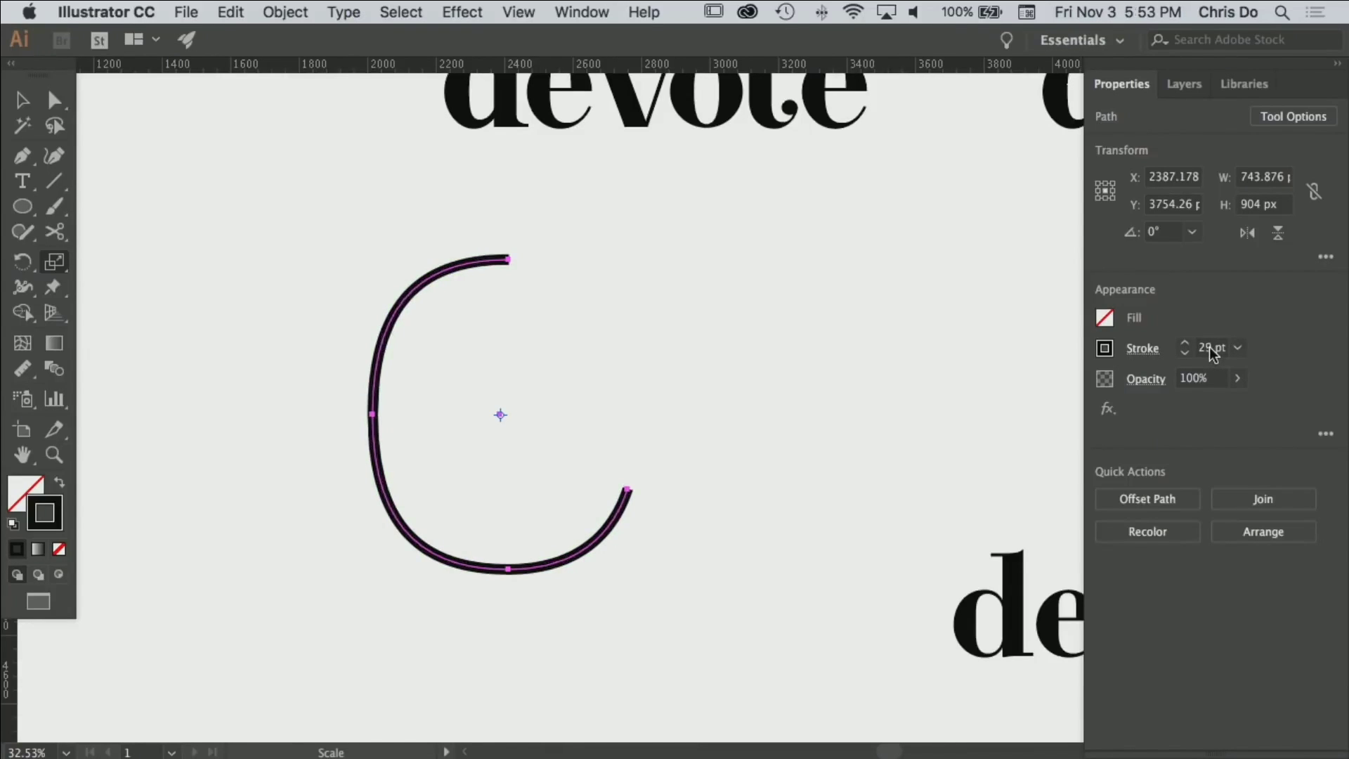
key(super+shift+a)
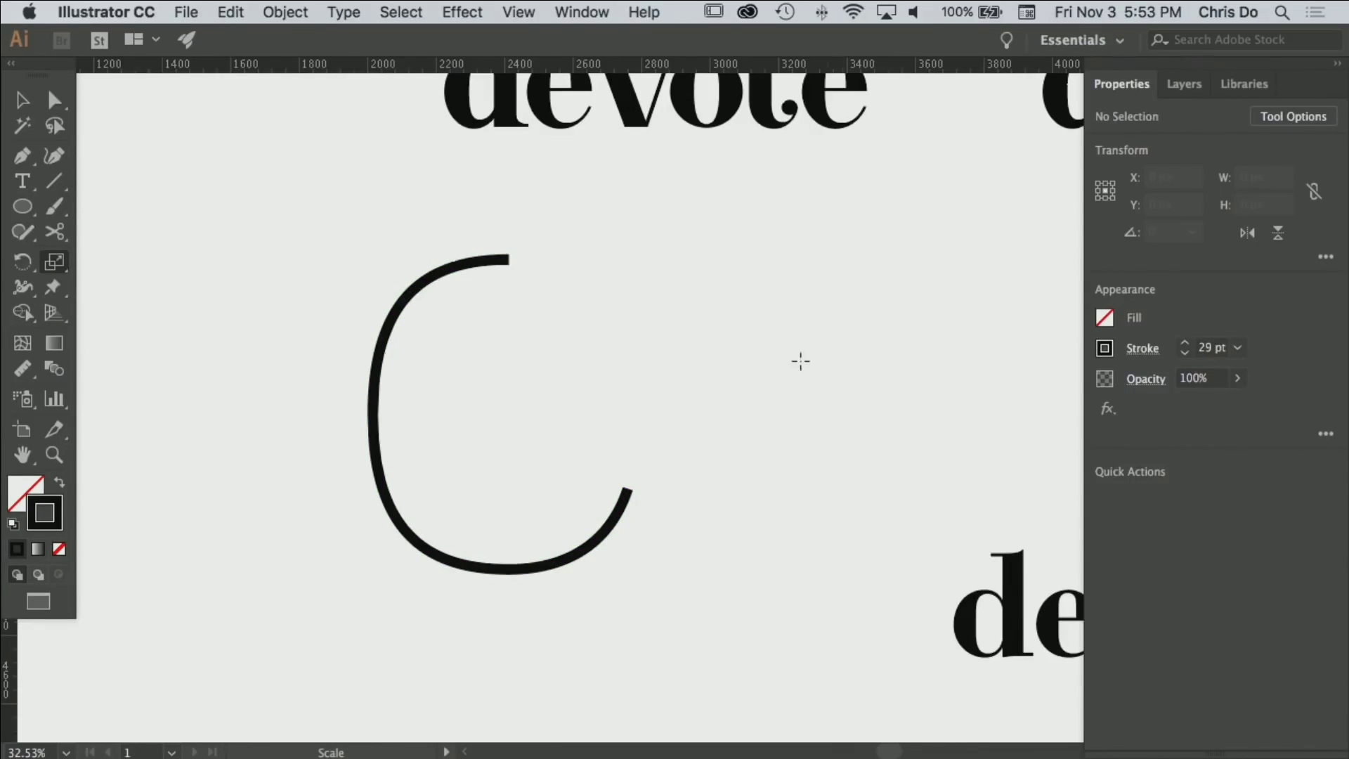
key(space)
drag(693, 467, 655, 454)
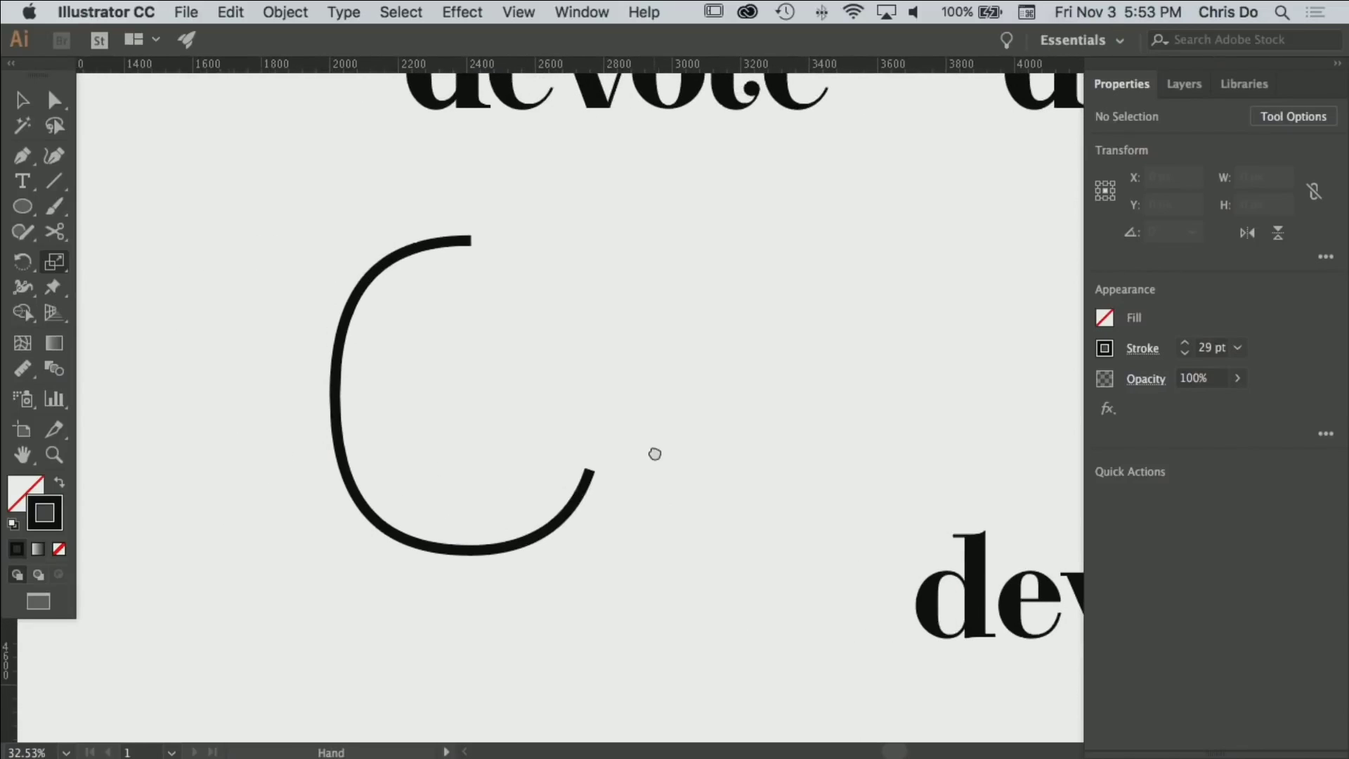
Widen the curve by moving its leftmost anchor outward, and add a narrower, vertically stretched inner copy of the left arc.
drag(274, 373, 406, 486)
click(383, 422)
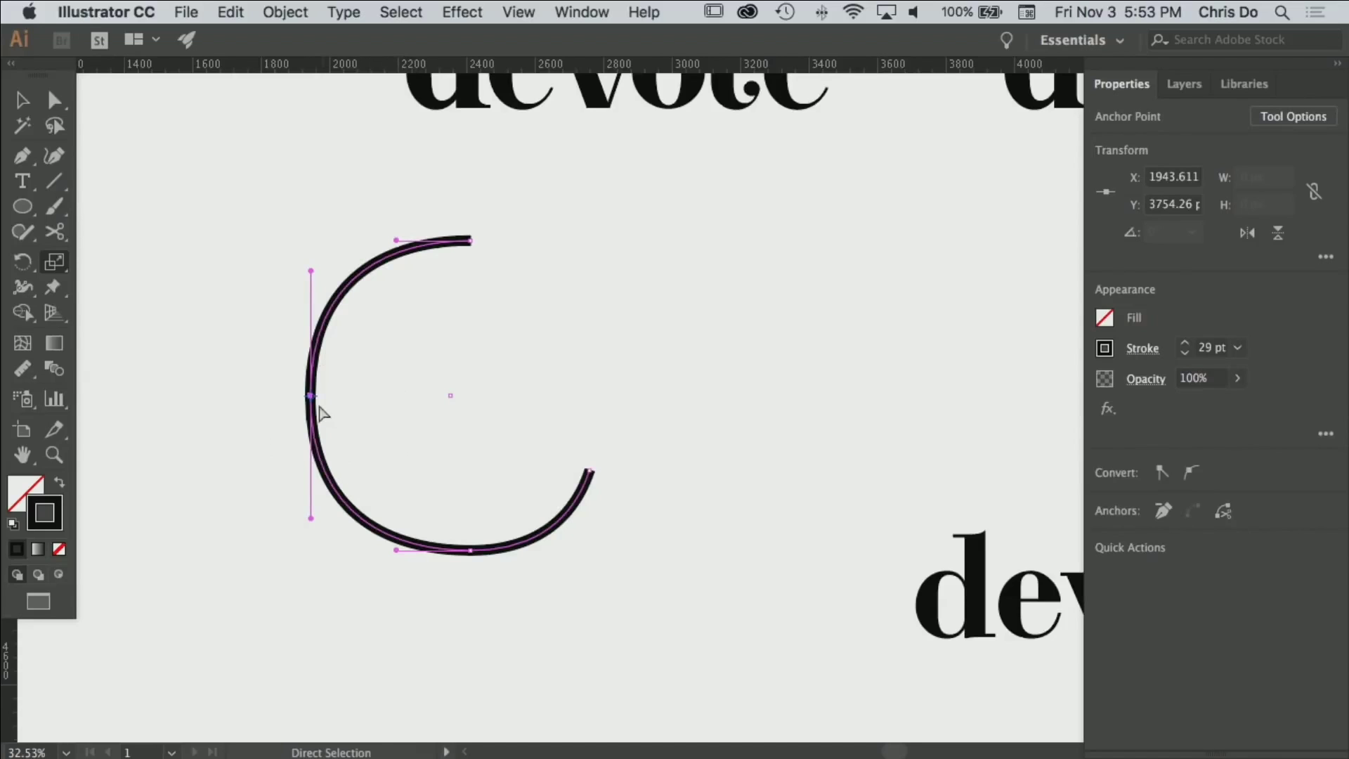
drag(312, 396, 371, 426)
click(444, 395)
key(s)
drag(512, 227, 513, 283)
super+click(519, 290)
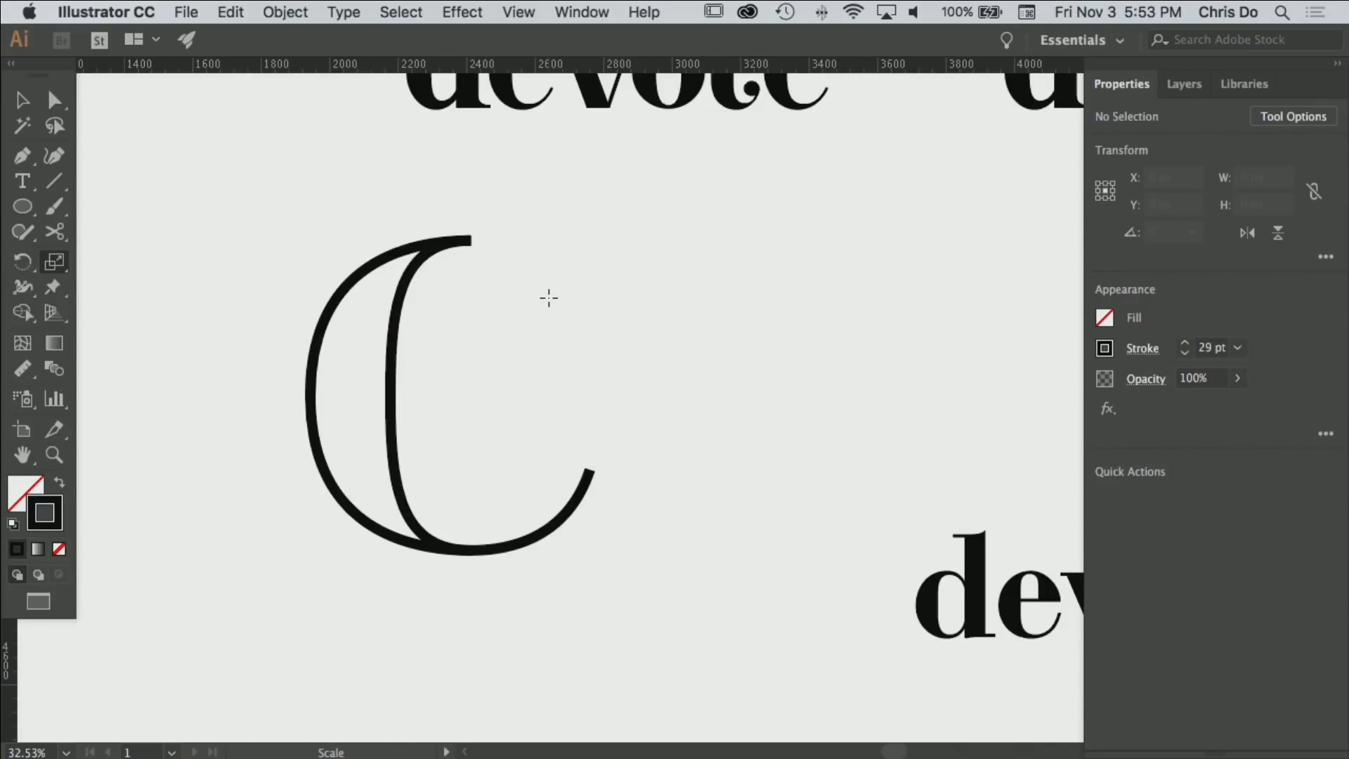
Cut the outer curve at its bottom anchor with the Scissors tool and hide the separated tail segment.
super+click(587, 480)
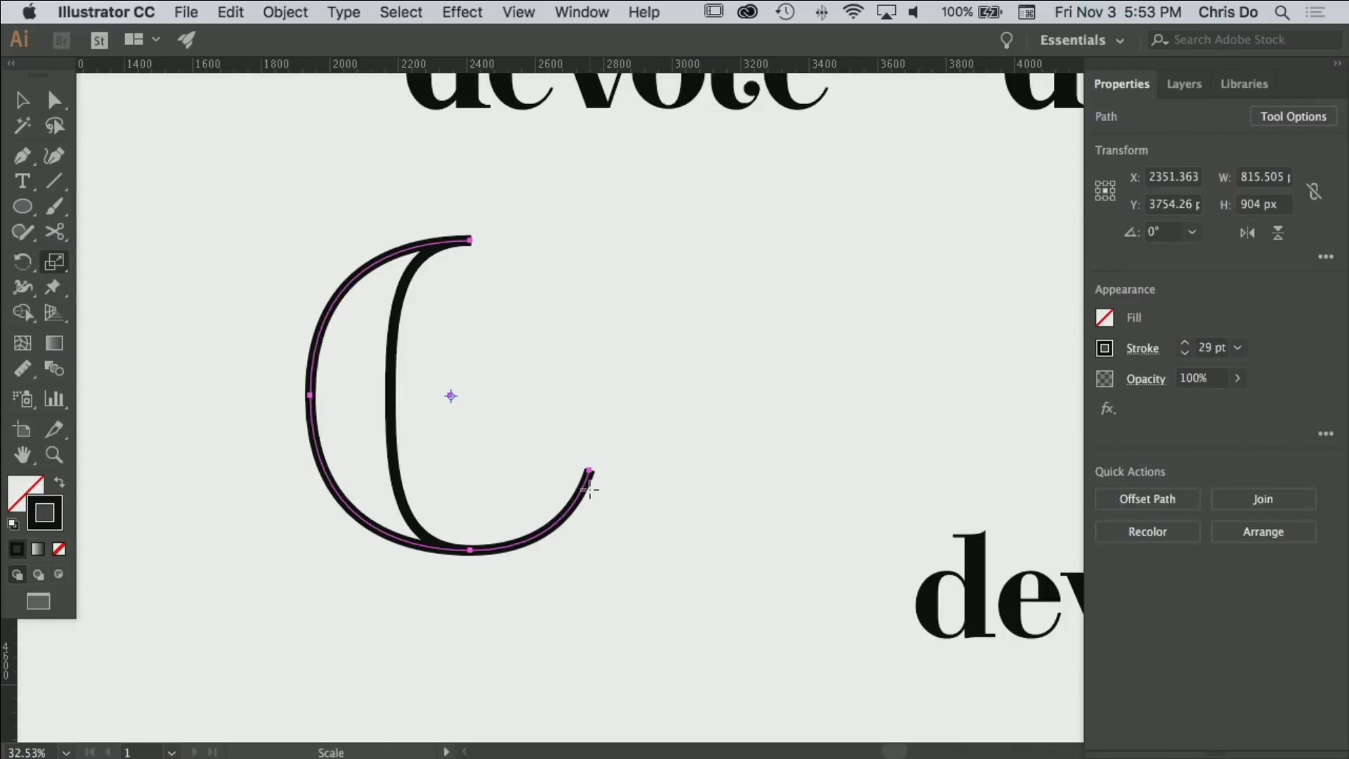
key(c)
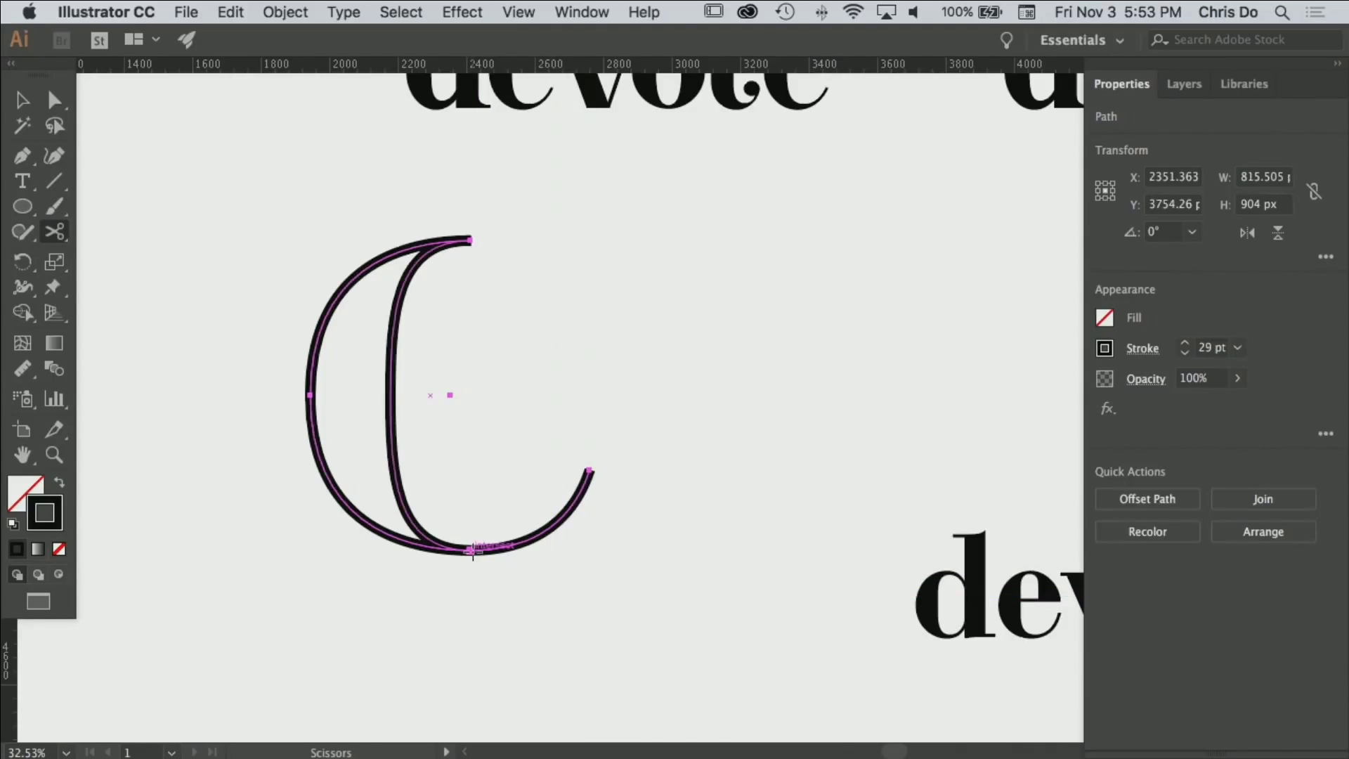
click(472, 550)
super+click(561, 533)
drag(566, 467, 608, 506)
key(Delete)
Join the inner and outer arcs at their bottom and top ends into one closed crescent, and select it.
drag(496, 496, 441, 596)
key(super+j)
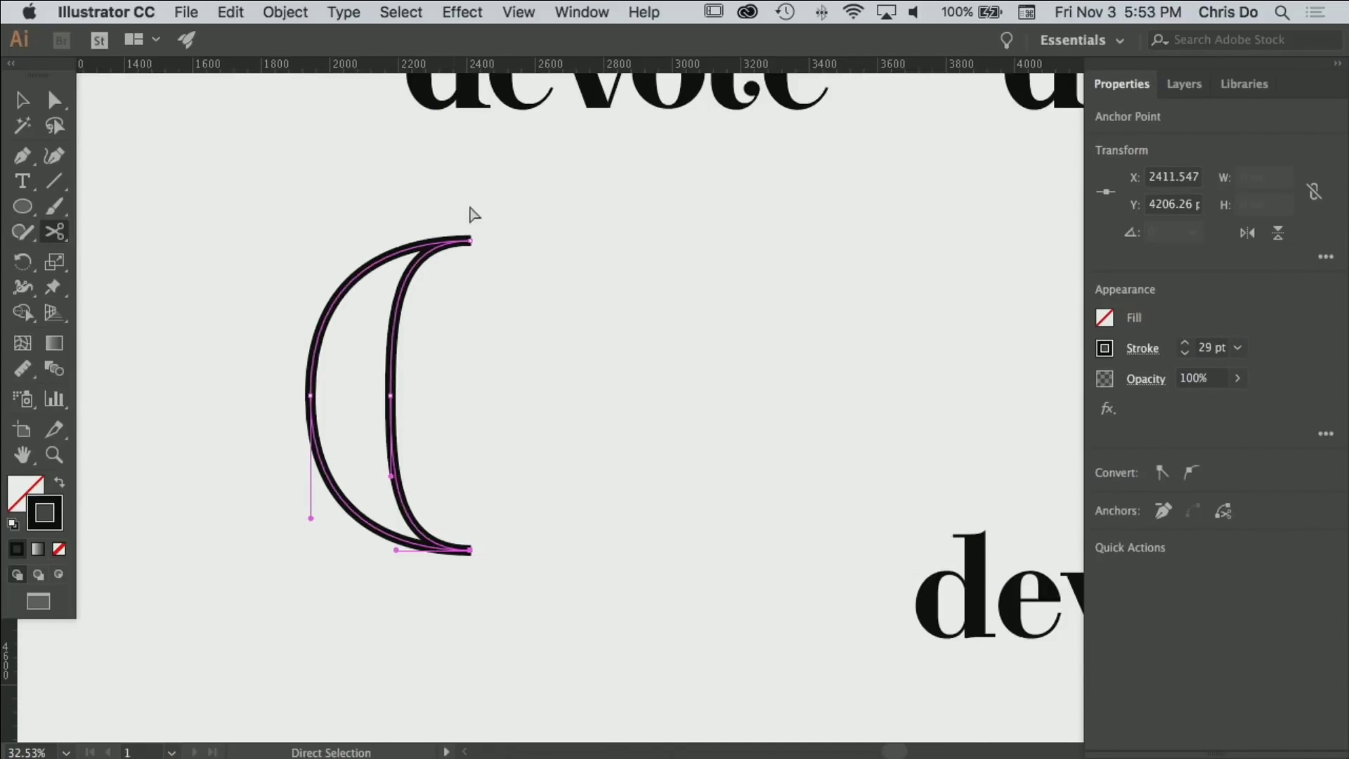
key(super+j)
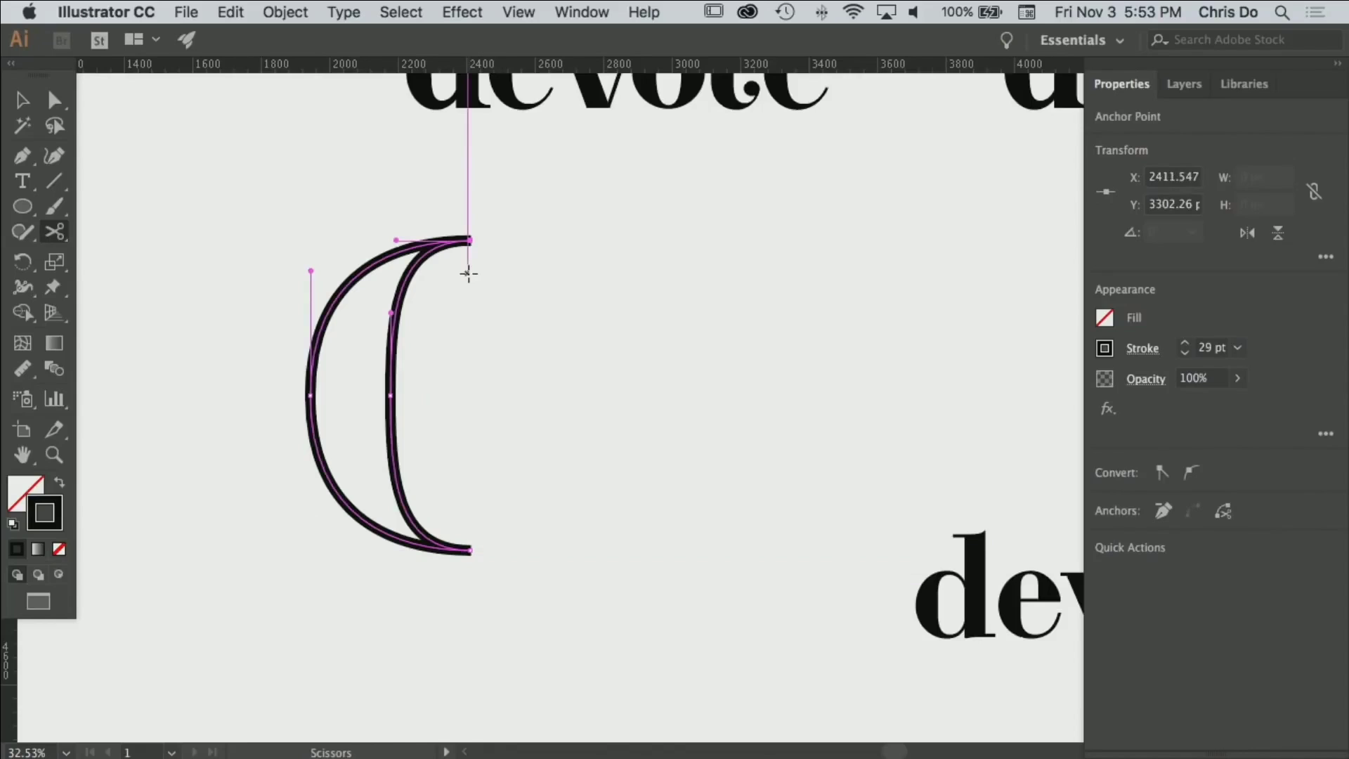
super+click(530, 327)
alt+super+click(391, 383)
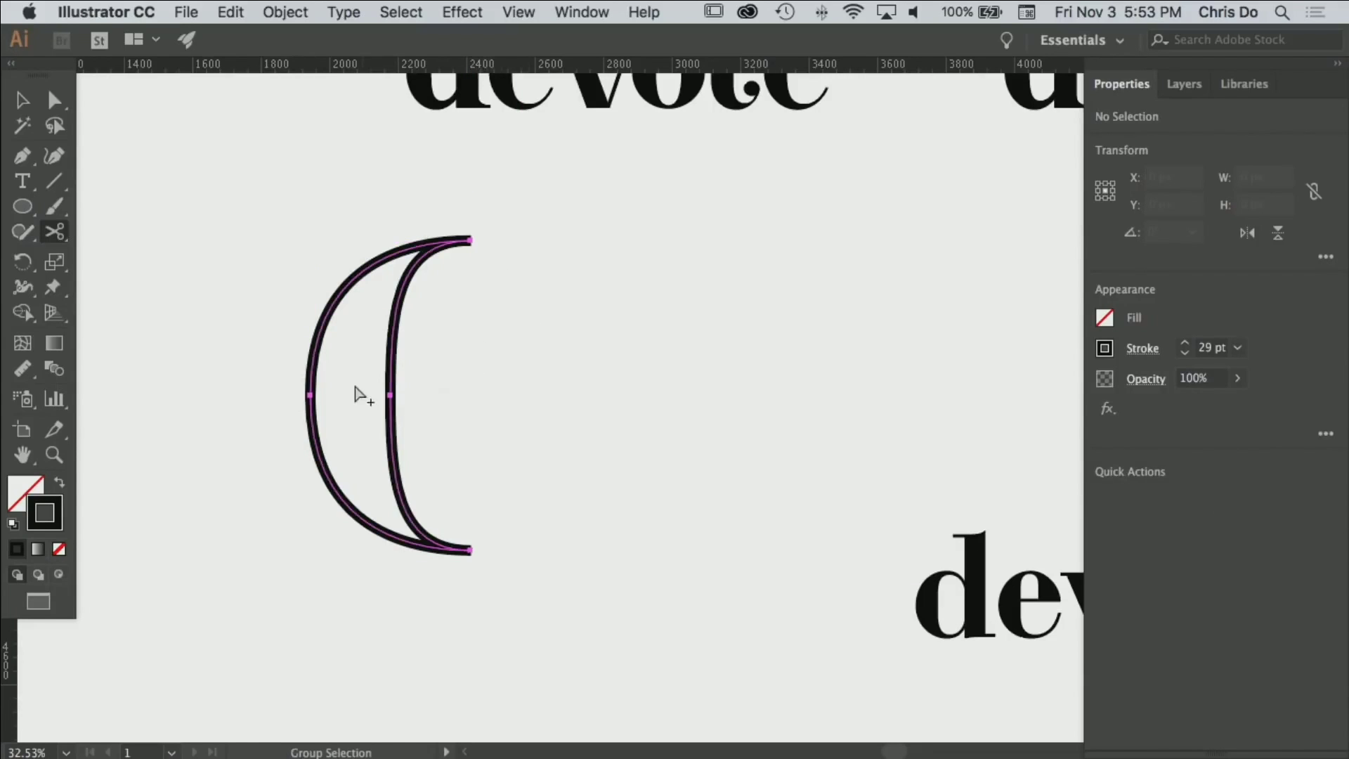
Try to give the crescent a near-black fill of R 7, G 7, B 7 in the Color Picker.
key(x)
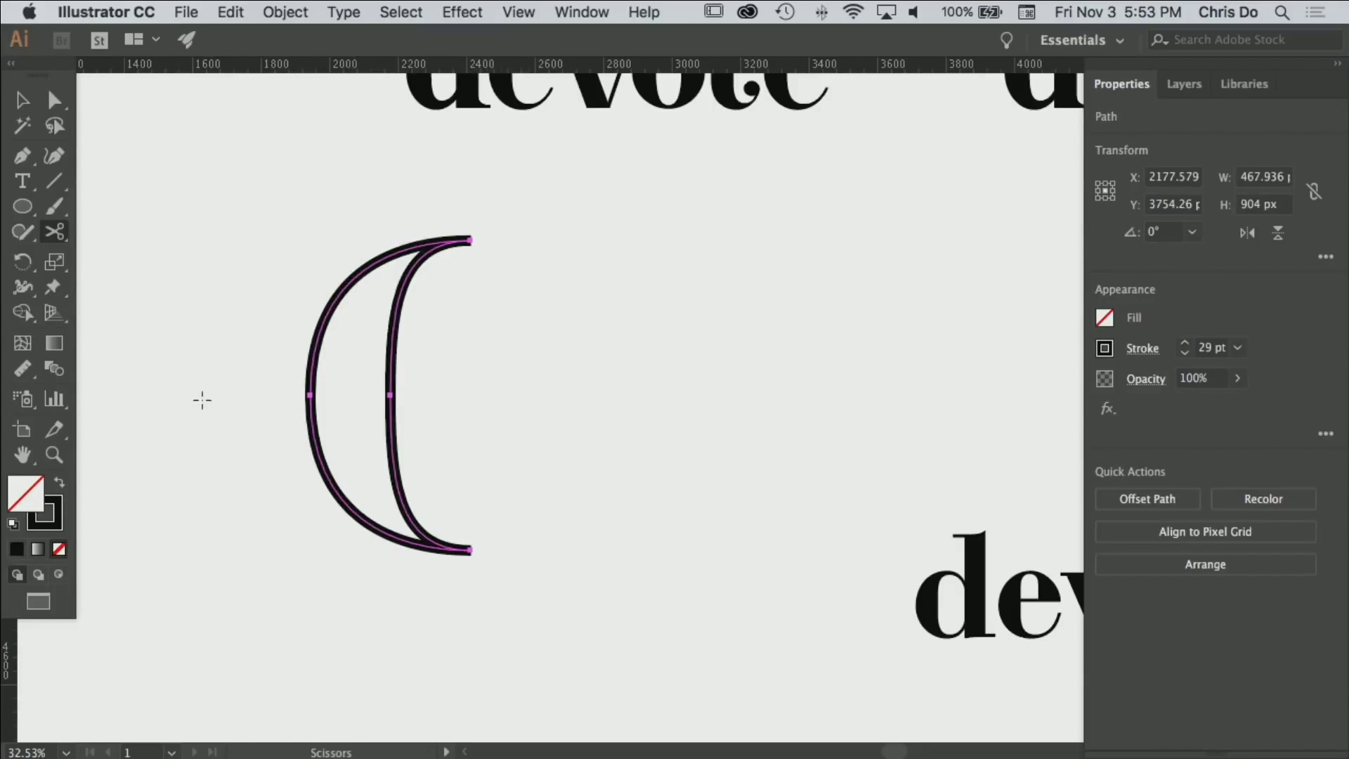
double_click(26, 500)
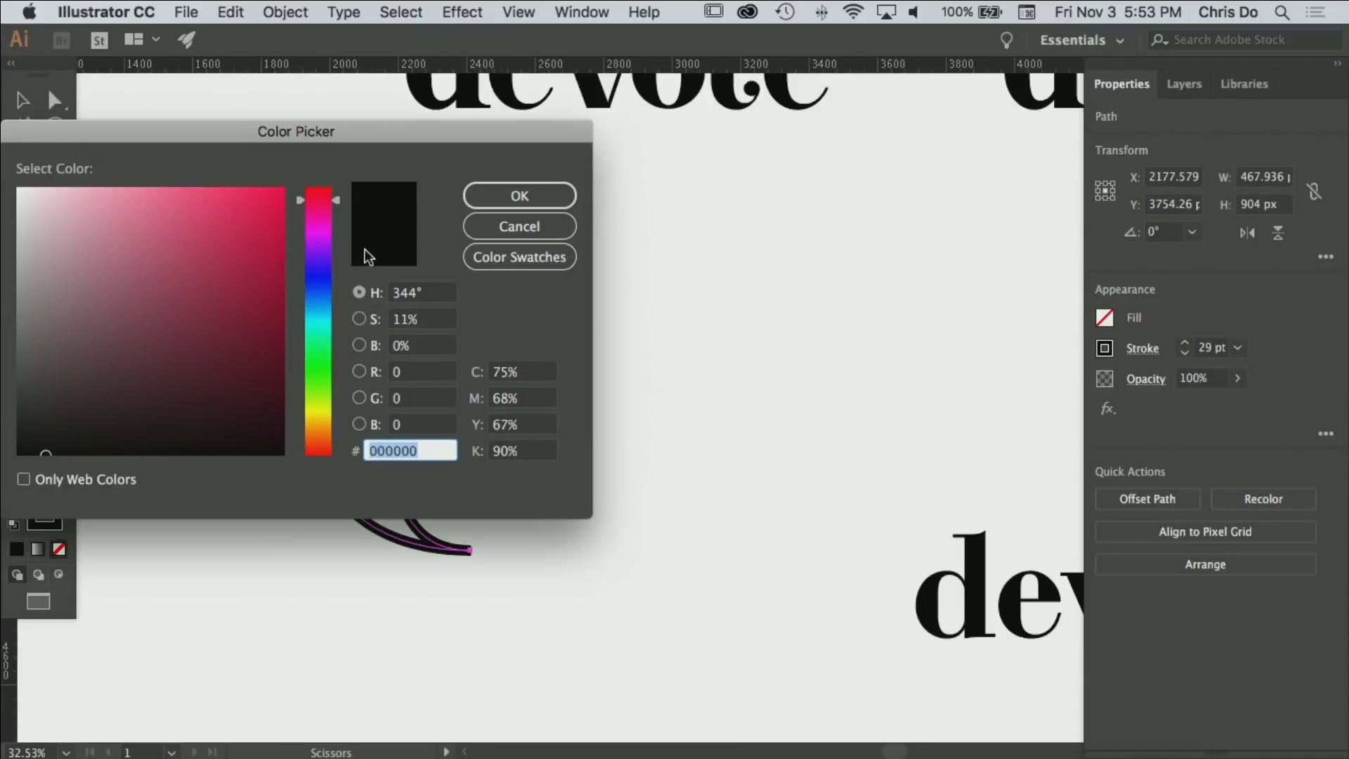
click(18, 453)
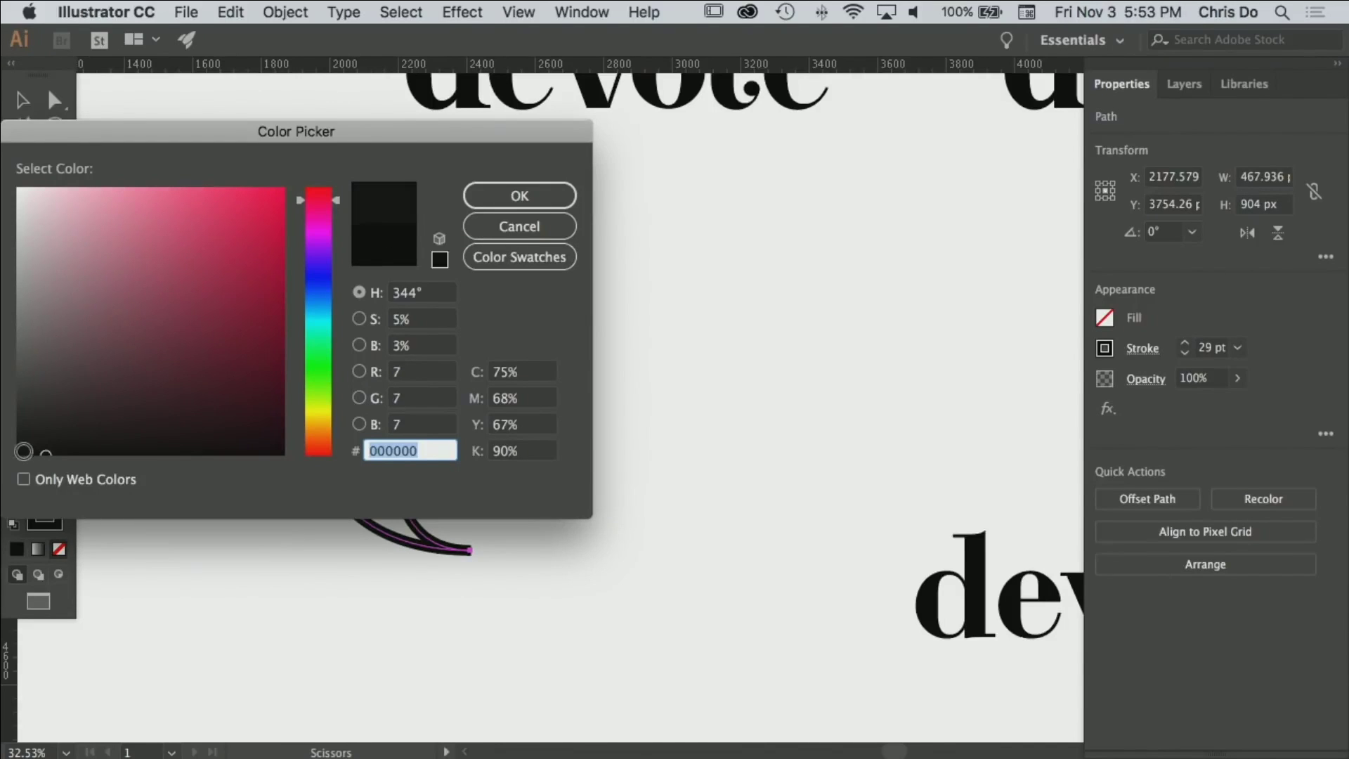
click(520, 194)
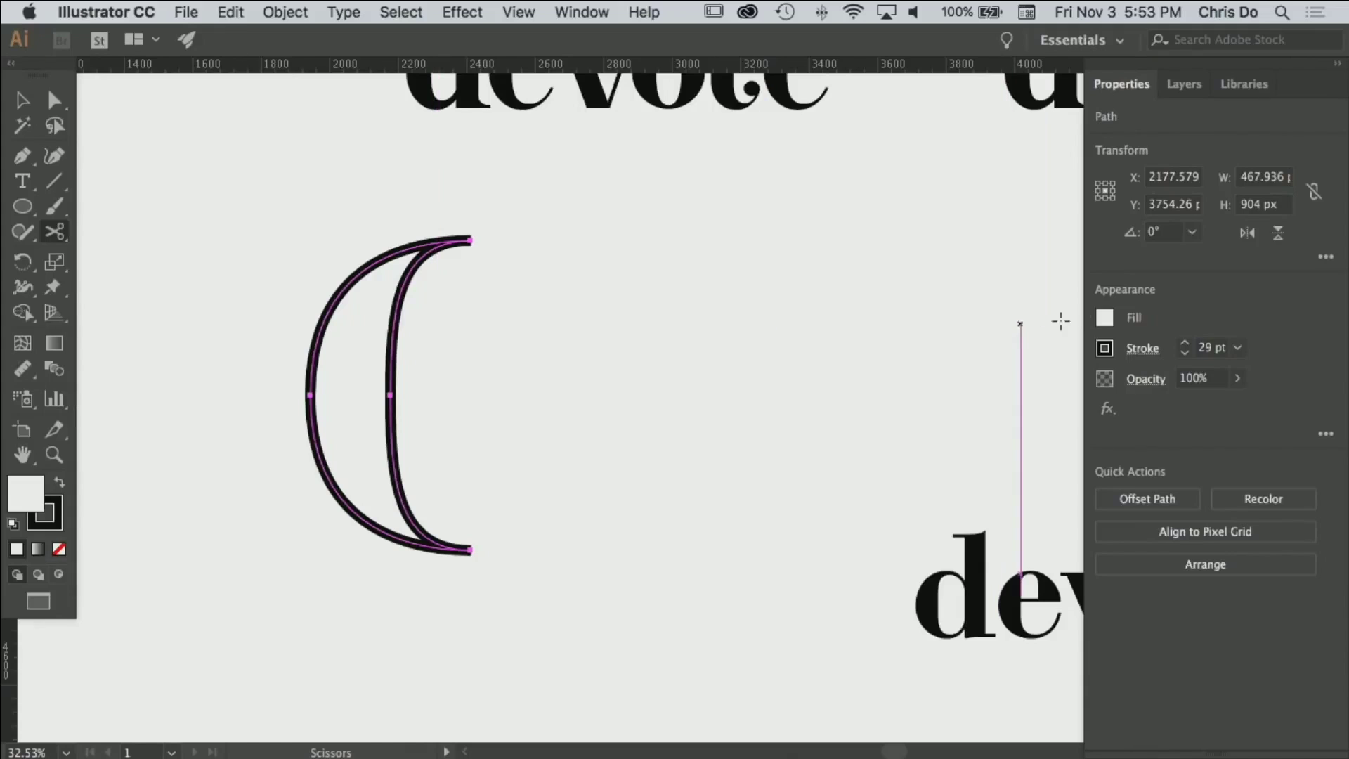
Fill the crescent with the black swatch and show the hidden tail segment again.
click(1104, 317)
click(919, 394)
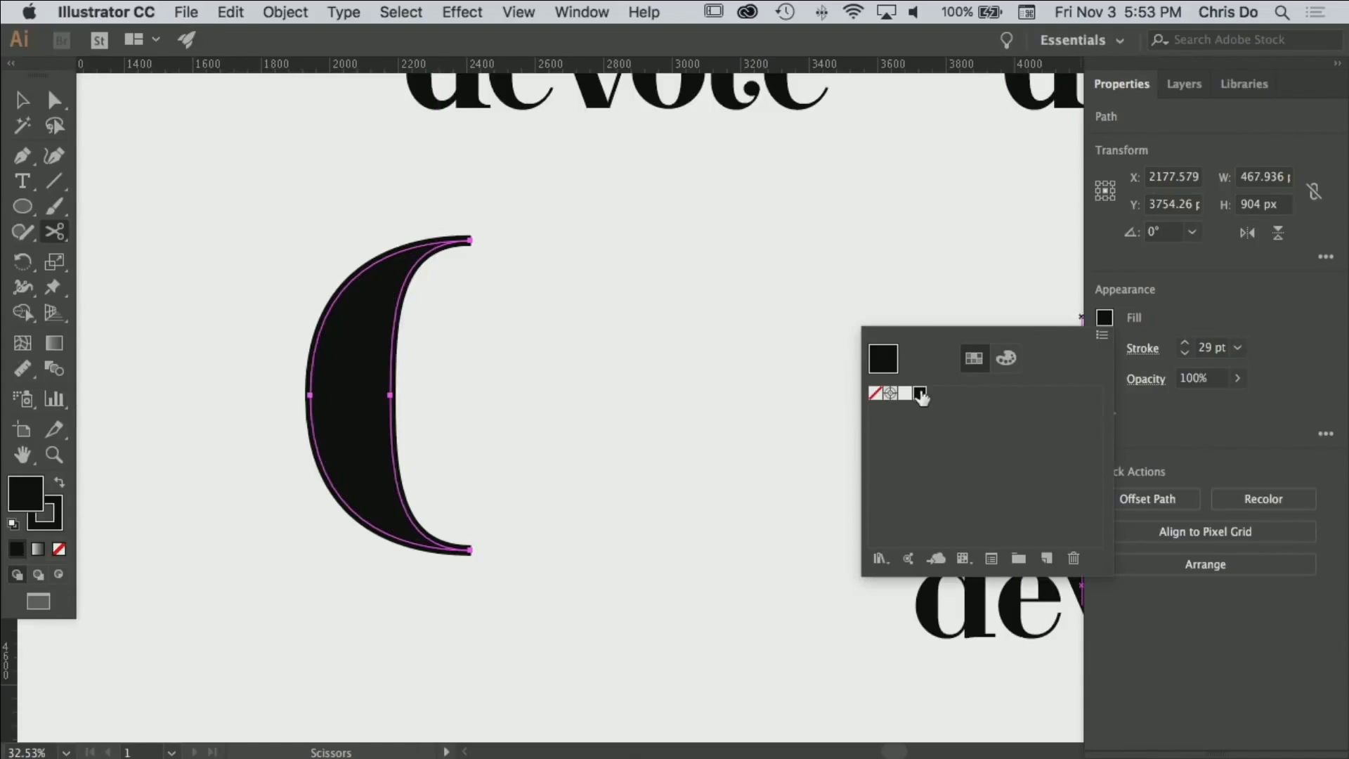
click(695, 318)
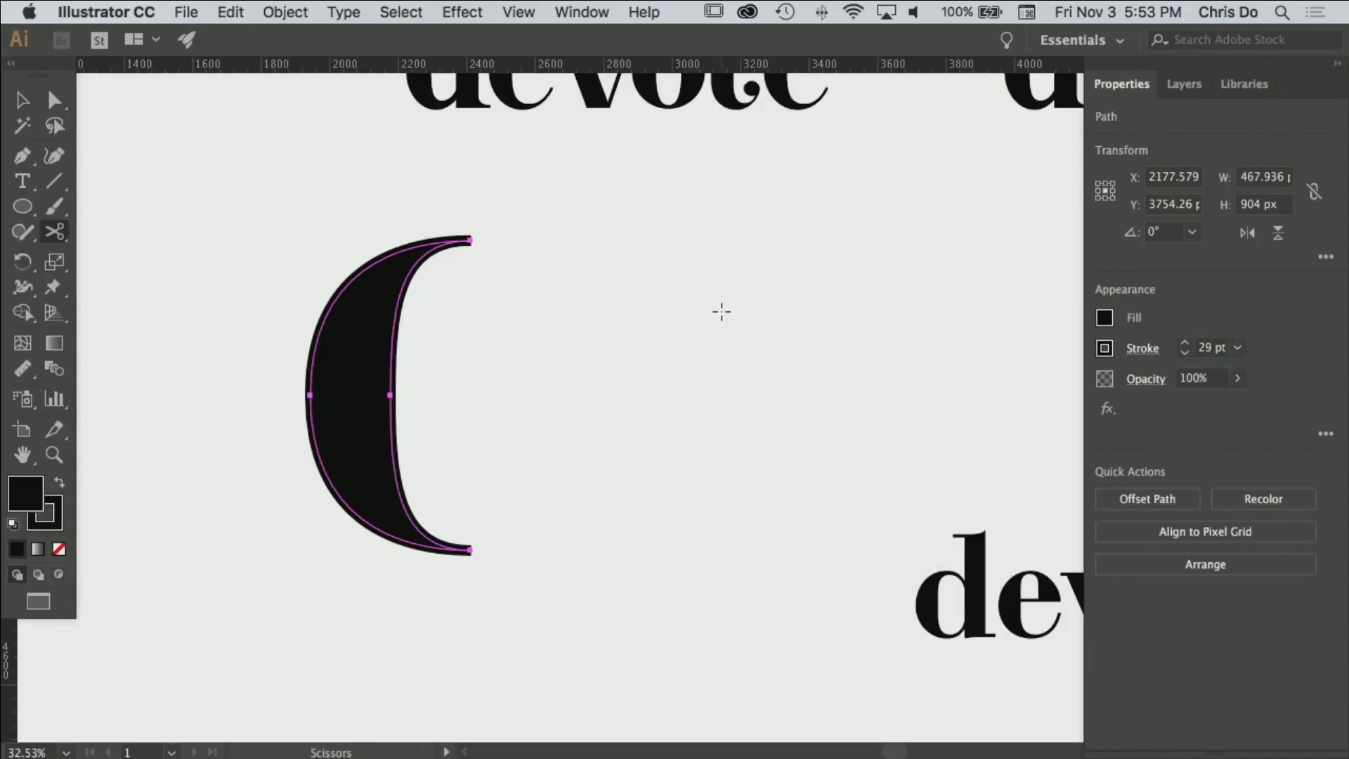
key(alt+super+3)
super+click(723, 314)
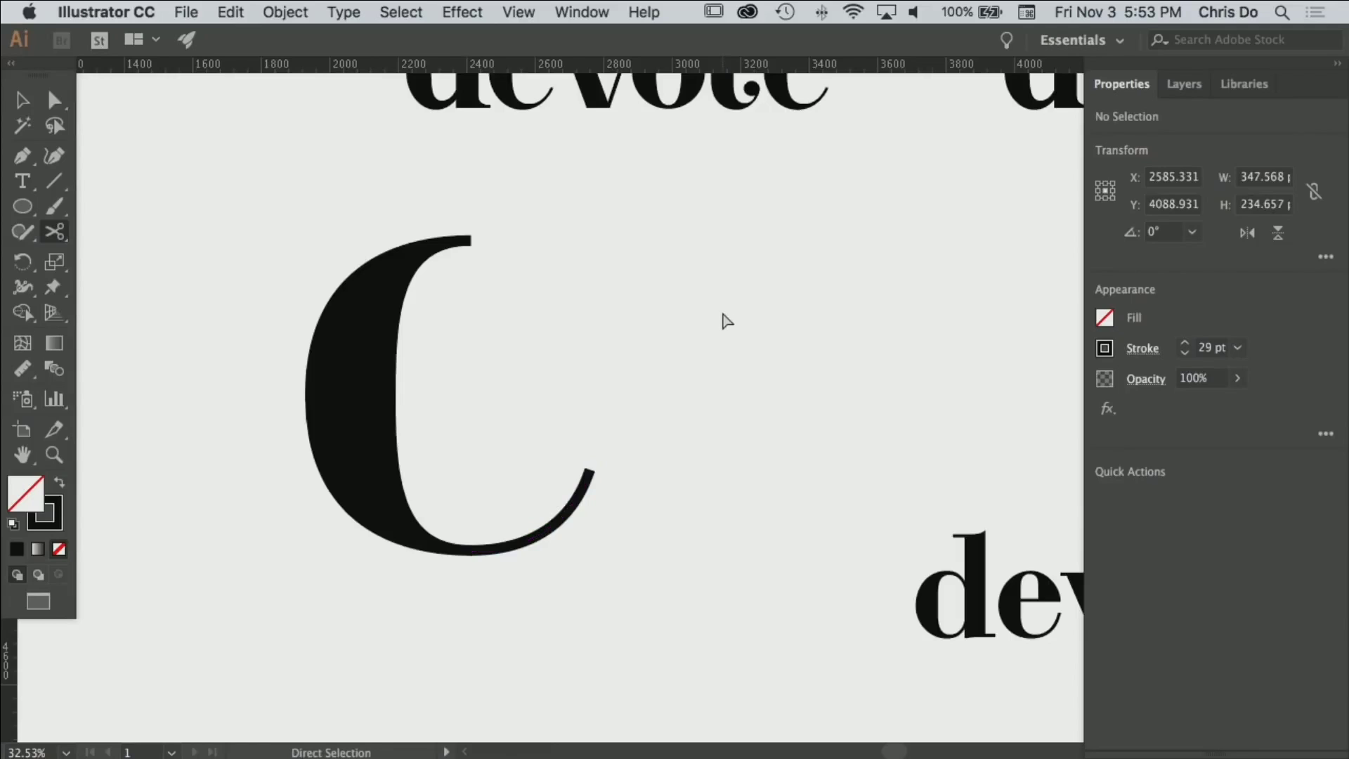
Place a copy of the crescent to the left of the new letterform and reflect it across the vertical axis.
alt+super+click(802, 500)
drag(640, 409, 850, 541)
drag(564, 441, 345, 441)
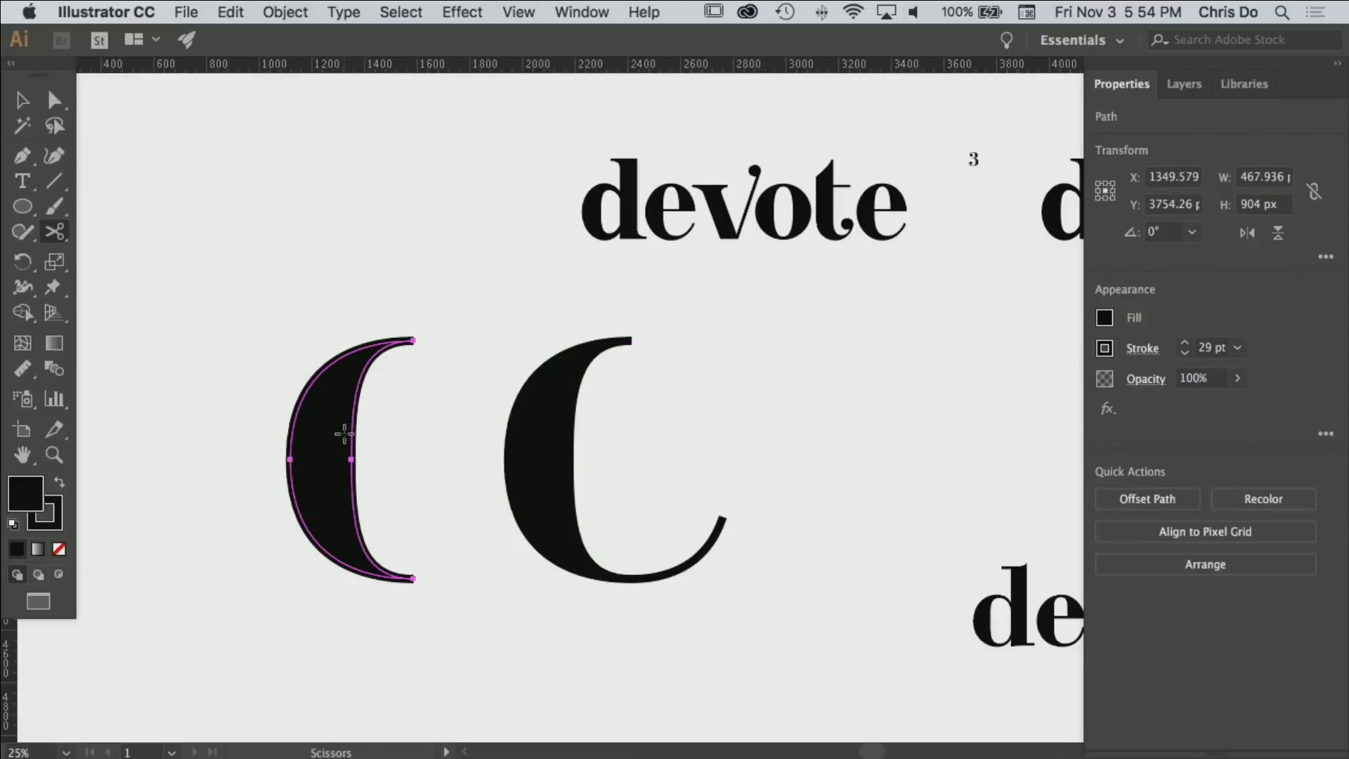
key(o)
alt+click(346, 441)
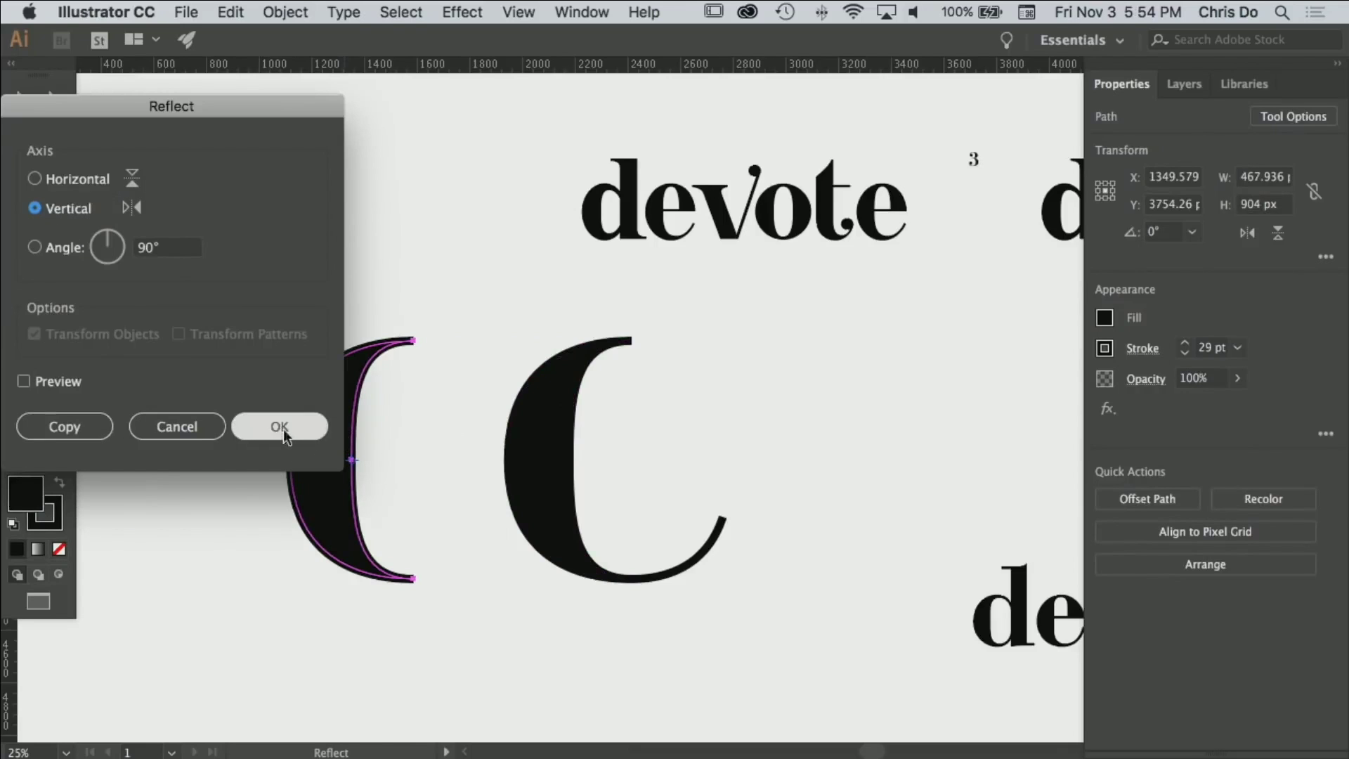
click(281, 427)
click(281, 534)
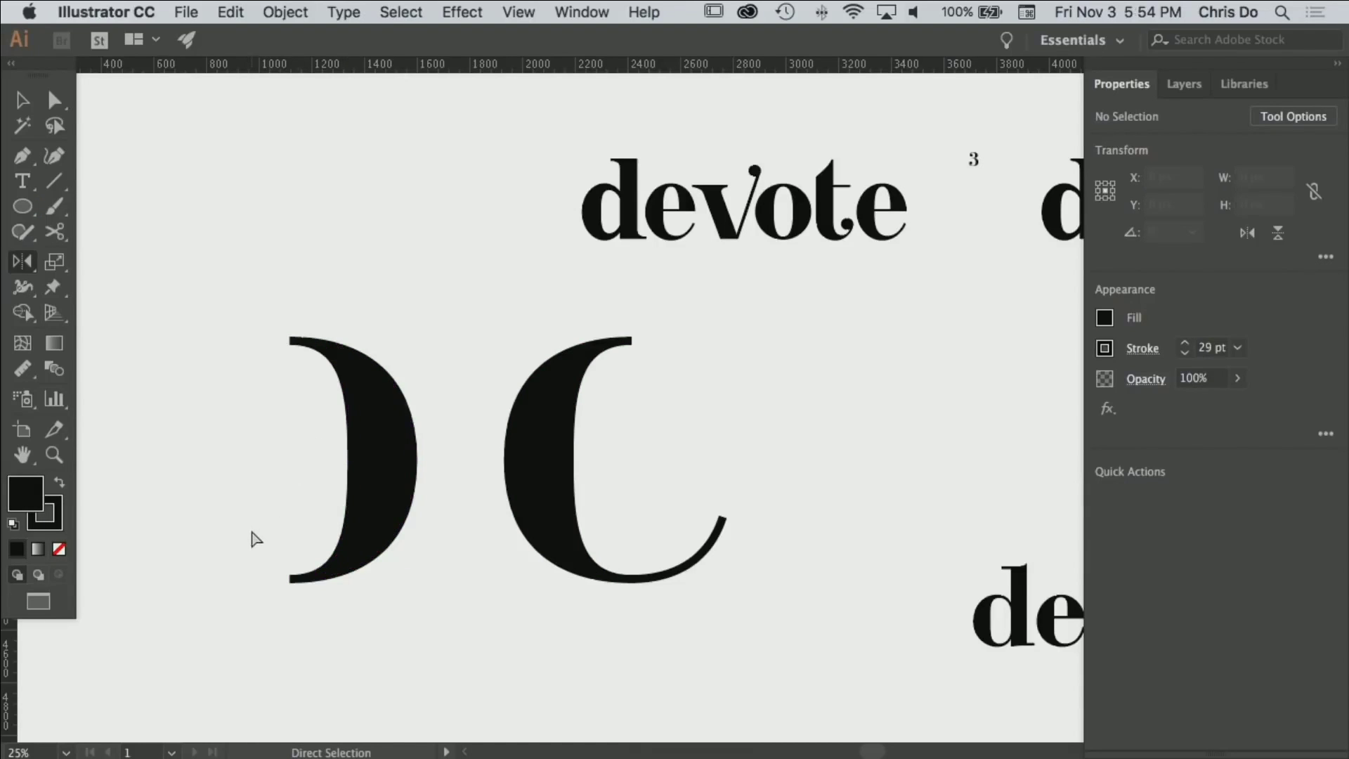
Delete the reflected crescent's bottom anchor and close the remaining upper half along its base.
drag(258, 549, 344, 618)
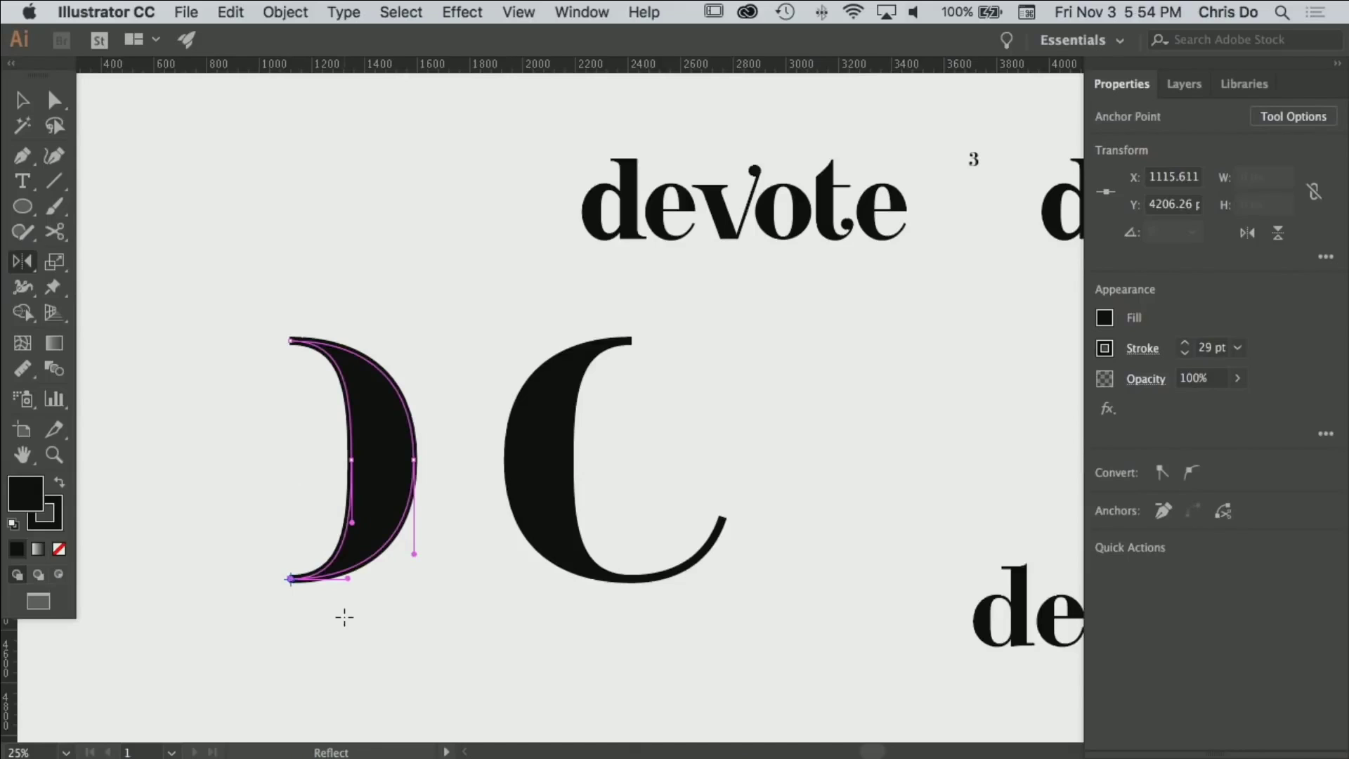
key(Delete)
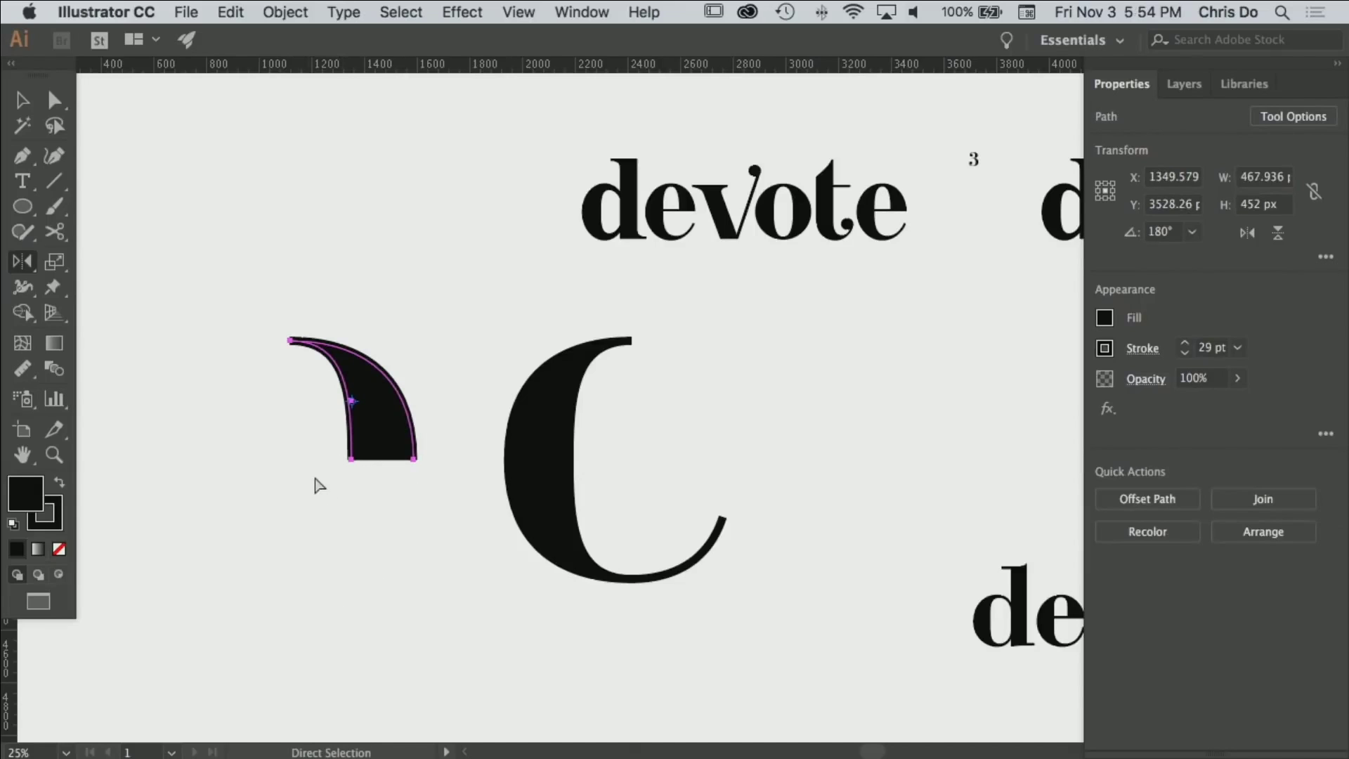
drag(428, 443, 428, 443)
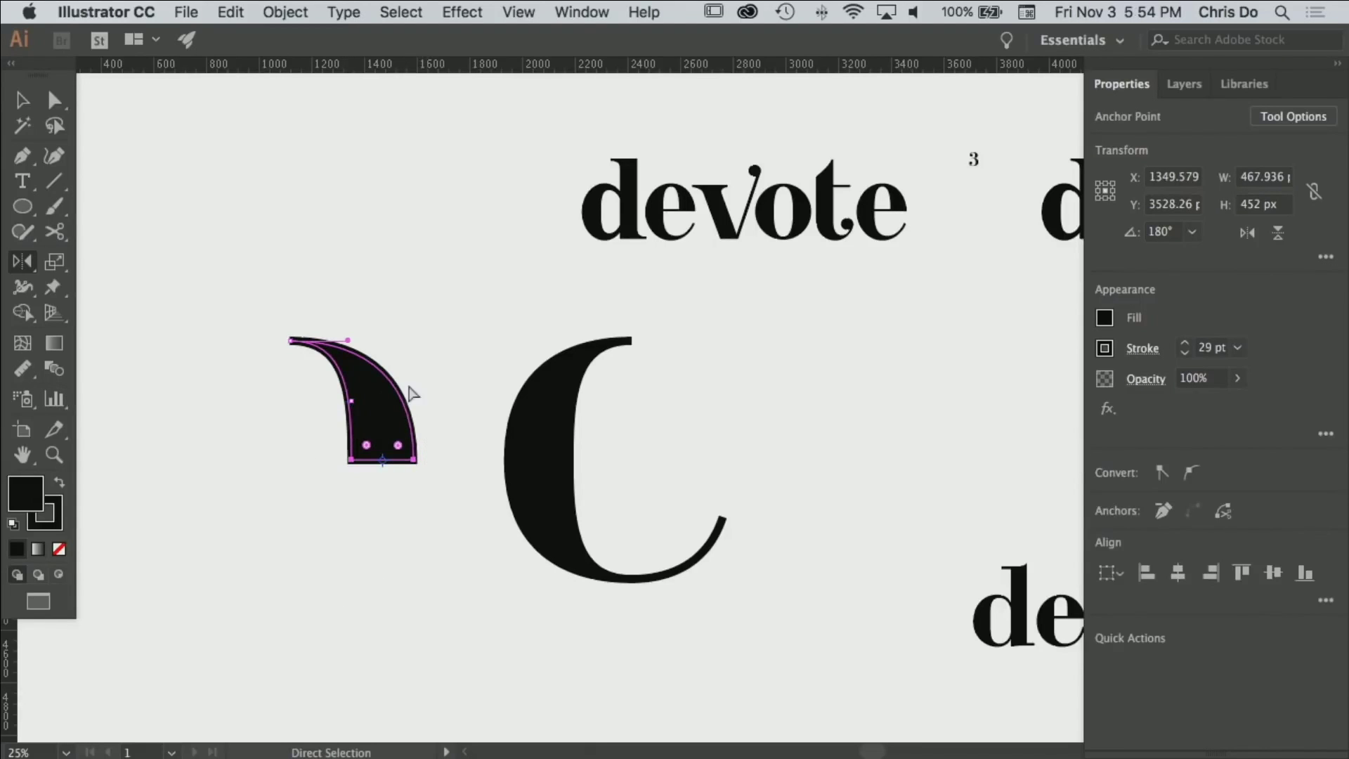
Move the half crescent onto the letterform, aligning its thin tip with the large crescent's upper end to form the e's bowl.
alt+click(382, 391)
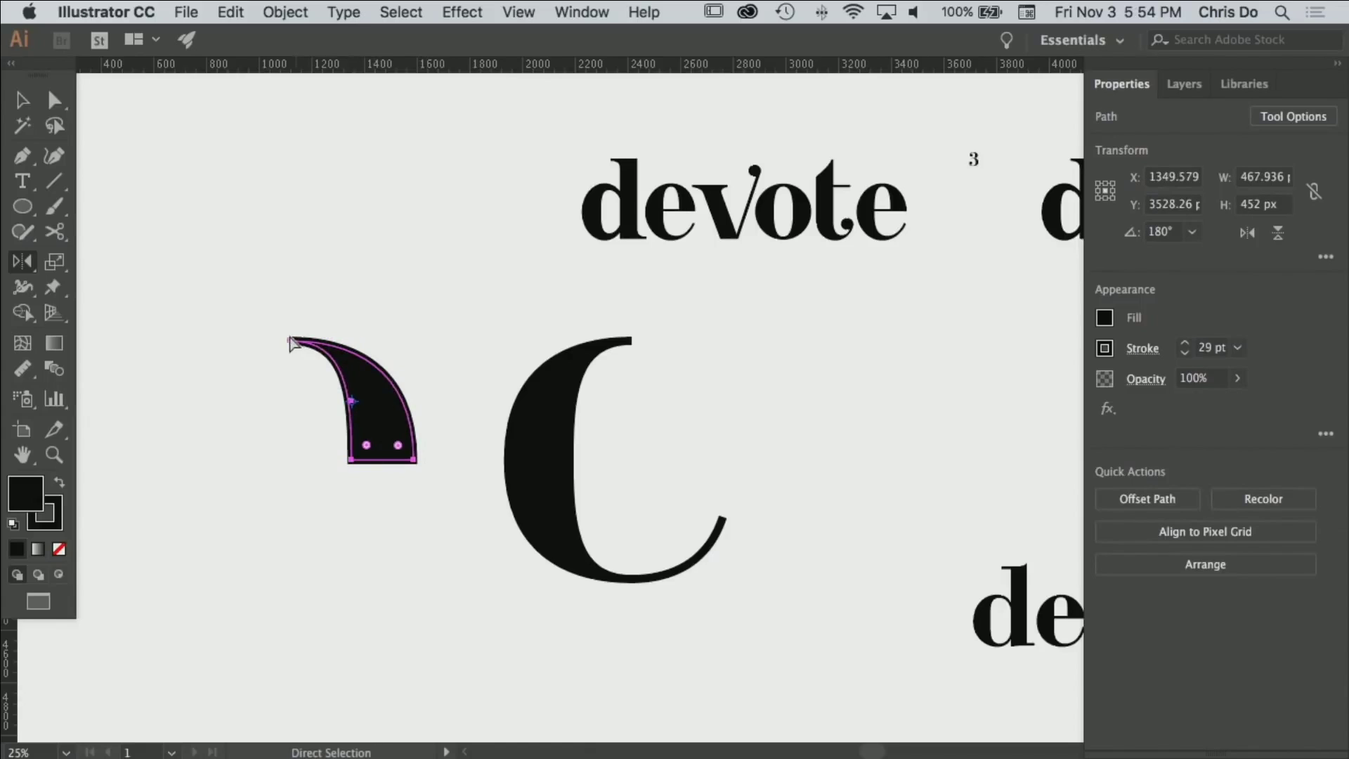
drag(287, 342, 635, 351)
super+click(622, 399)
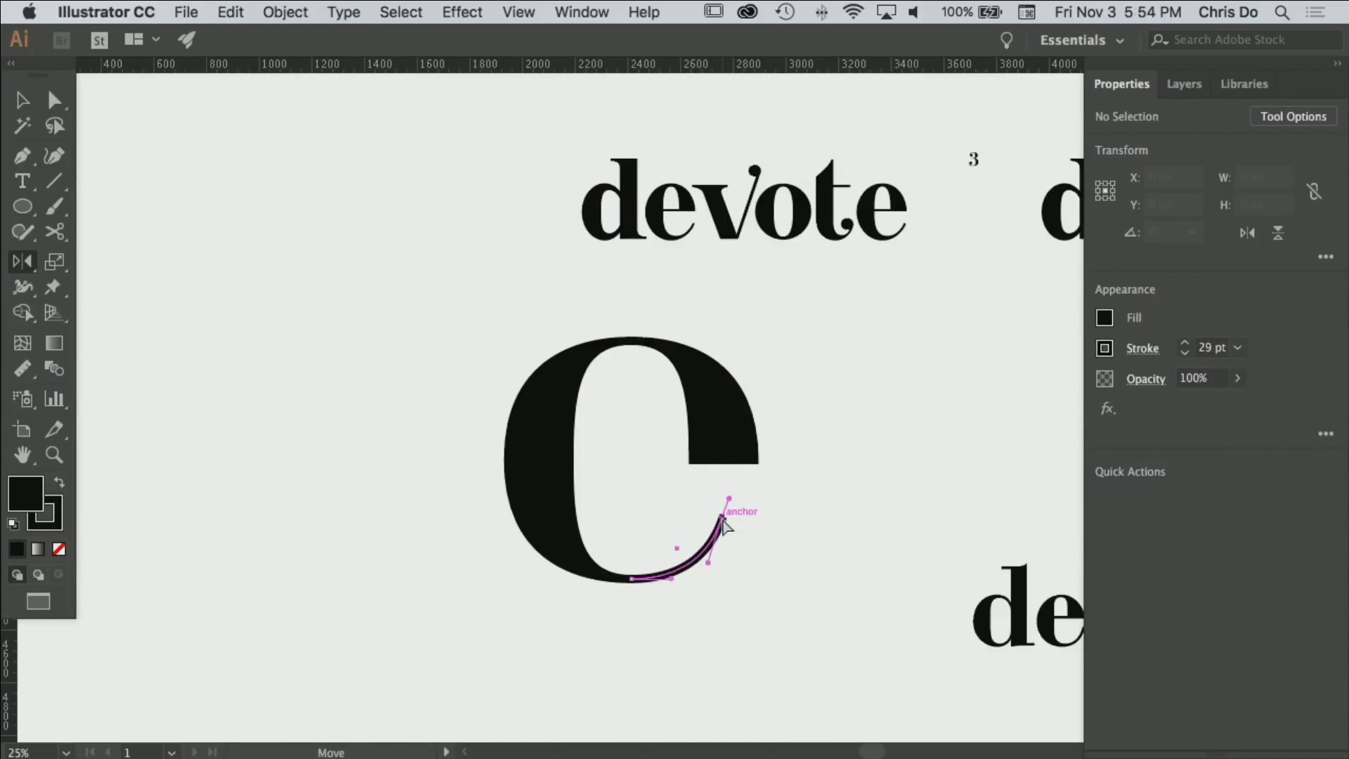
Extend the tail's end anchor outward to nearly the bowl's outer edge and adjust the curve with its bottom anchor's handle.
drag(724, 523, 753, 521)
click(746, 583)
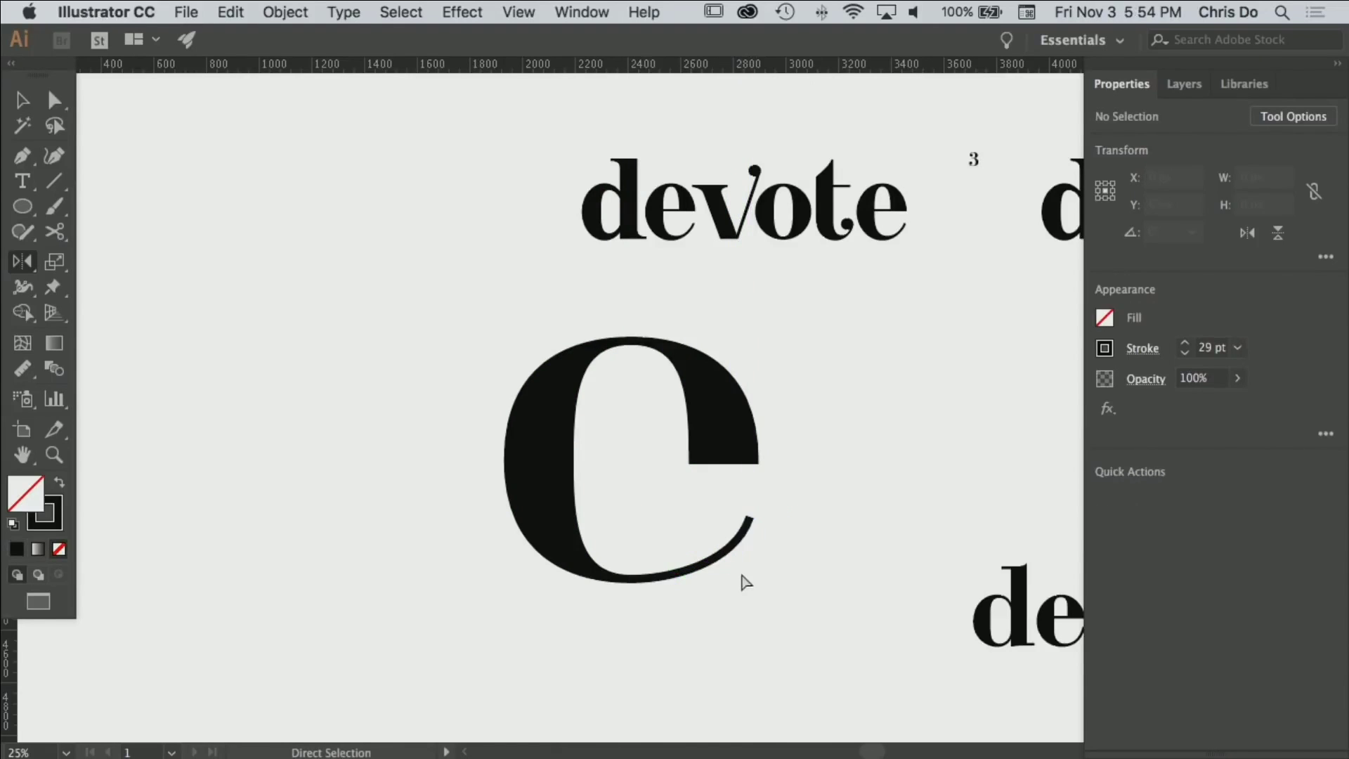
click(688, 580)
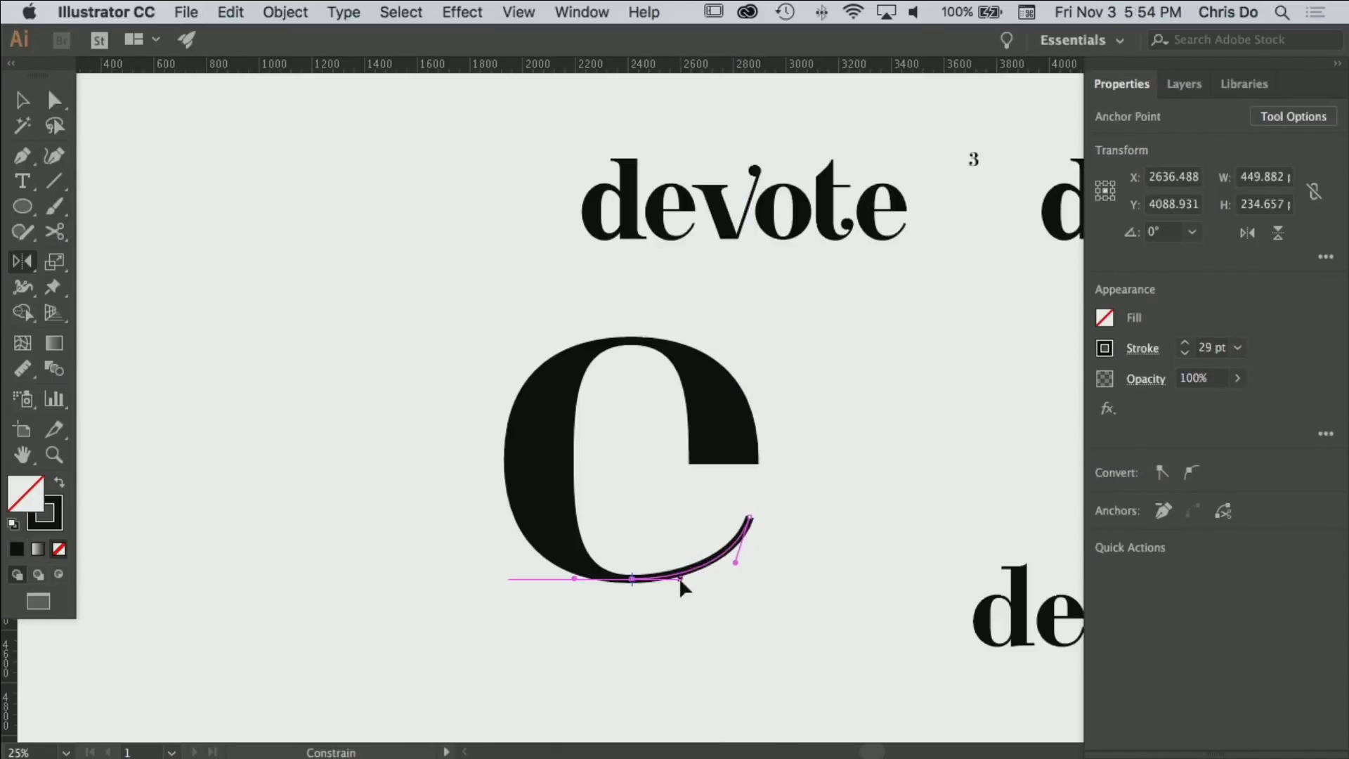
click(680, 579)
click(748, 568)
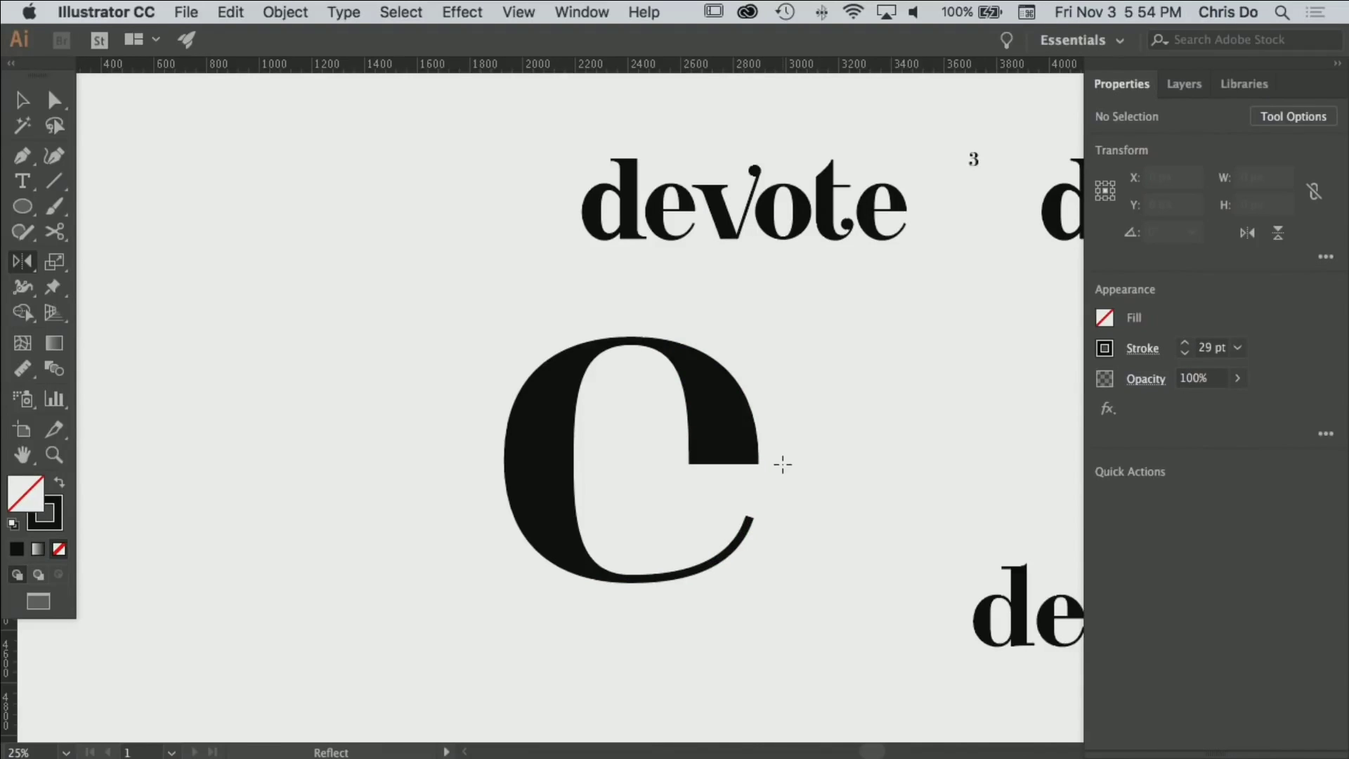
Draw a rectangle over the lower end of the bowl's thick side and subtract it with Minus Front to shorten the shape.
key(m)
drag(780, 486, 656, 429)
drag(788, 424, 732, 454)
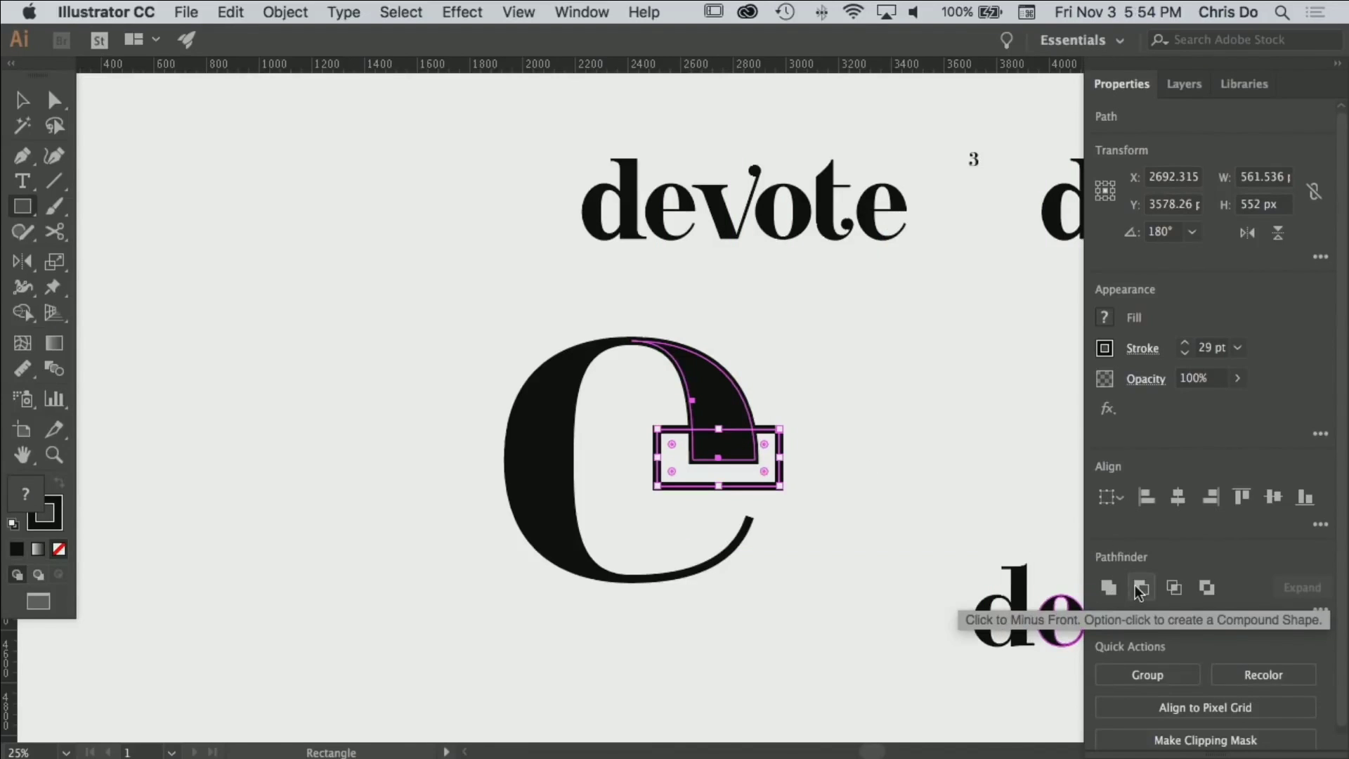
click(1141, 589)
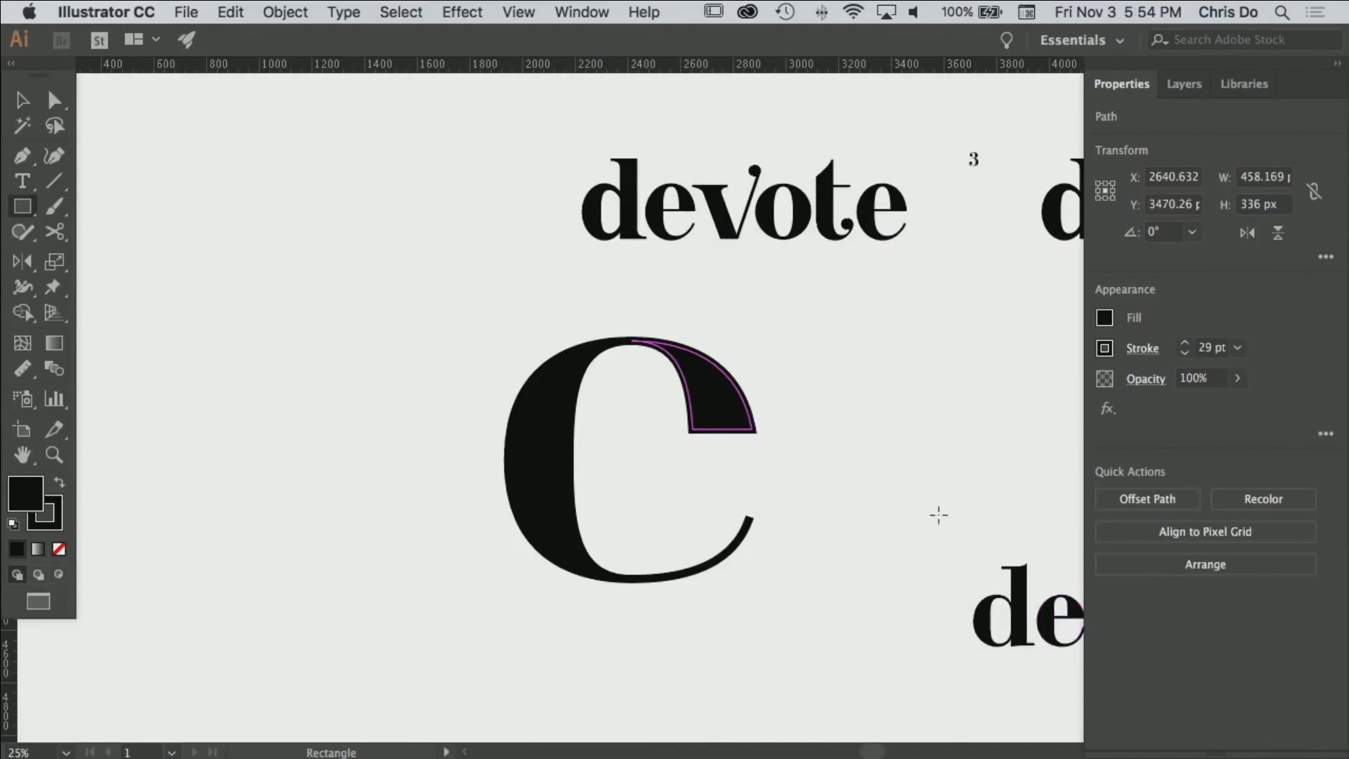
click(809, 434)
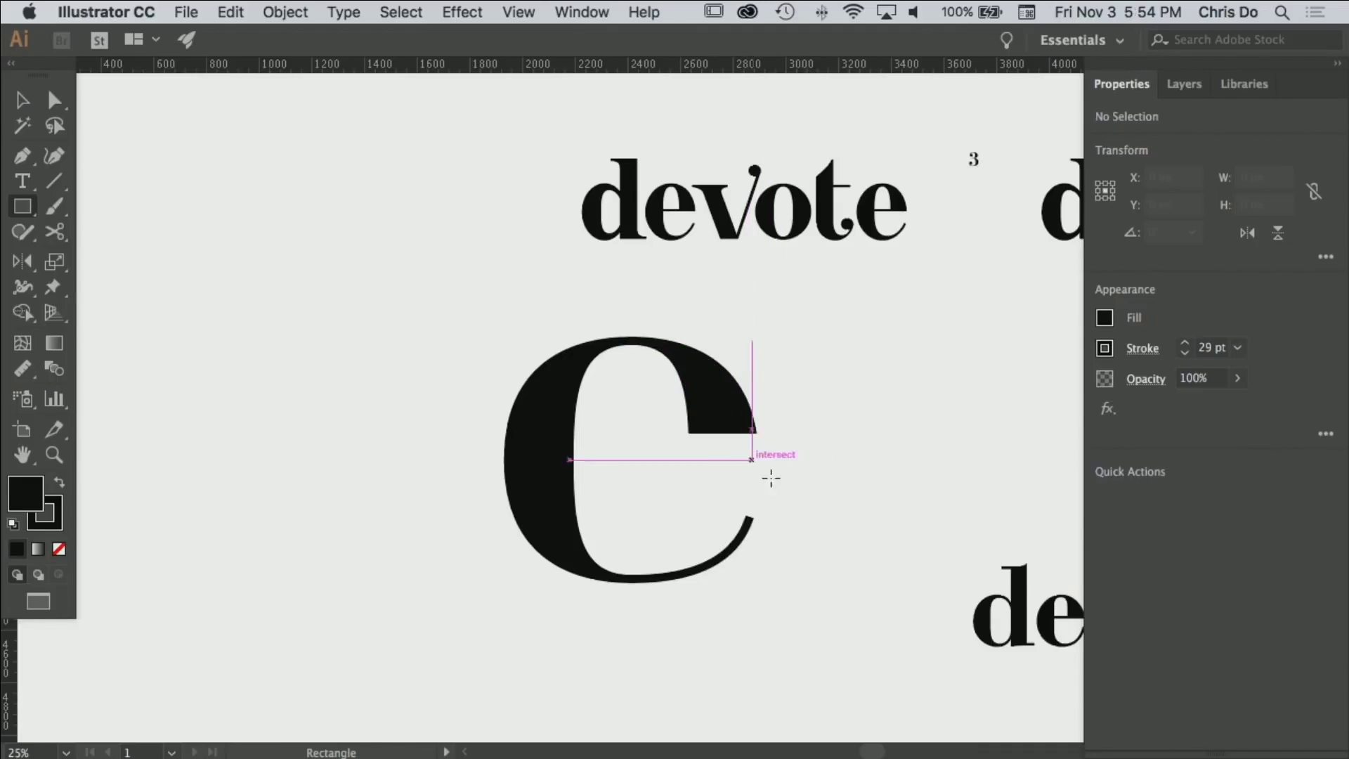
Draw a horizontal 29 pt crossbar across the e with the Pen tool and move it up to the bowl's flat base.
alt+super+click(752, 533)
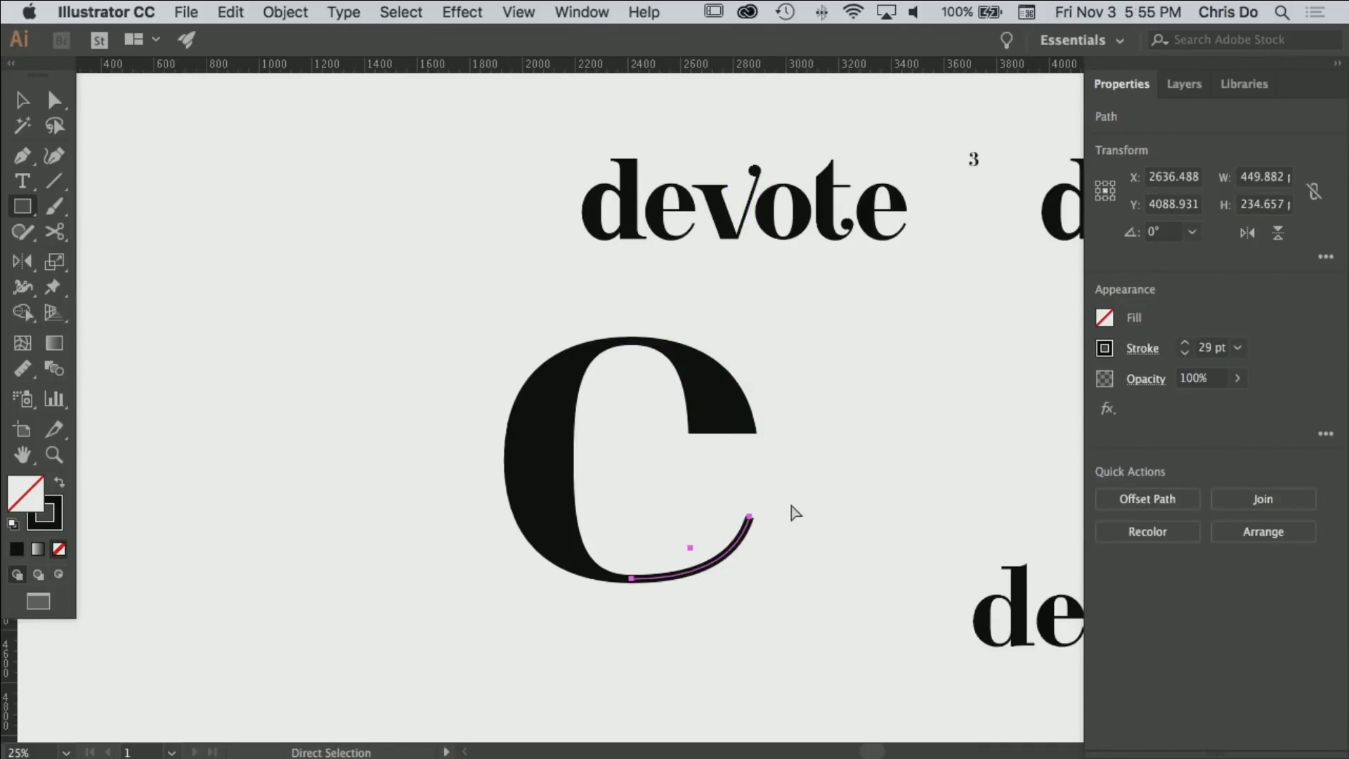
key(p)
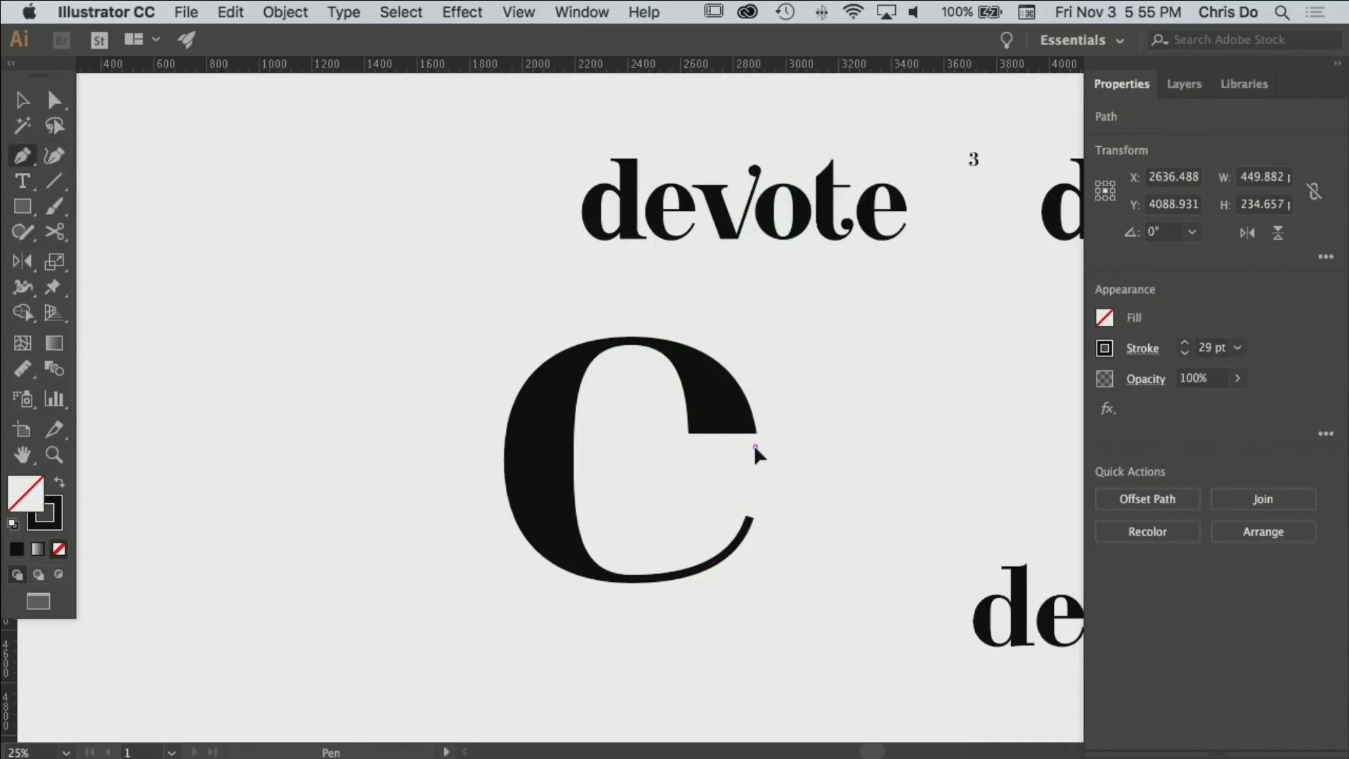
click(754, 446)
click(557, 448)
super+click(620, 464)
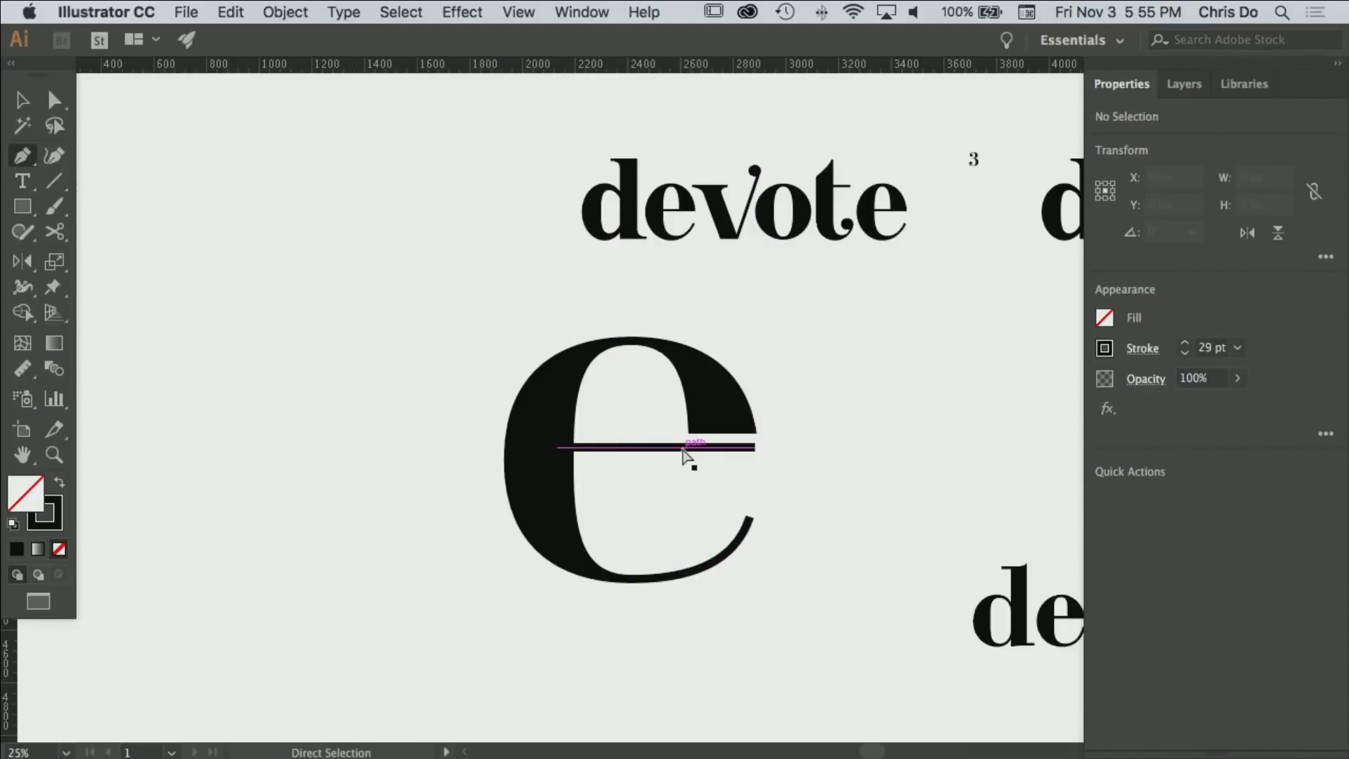
drag(684, 448, 753, 435)
super+click(731, 460)
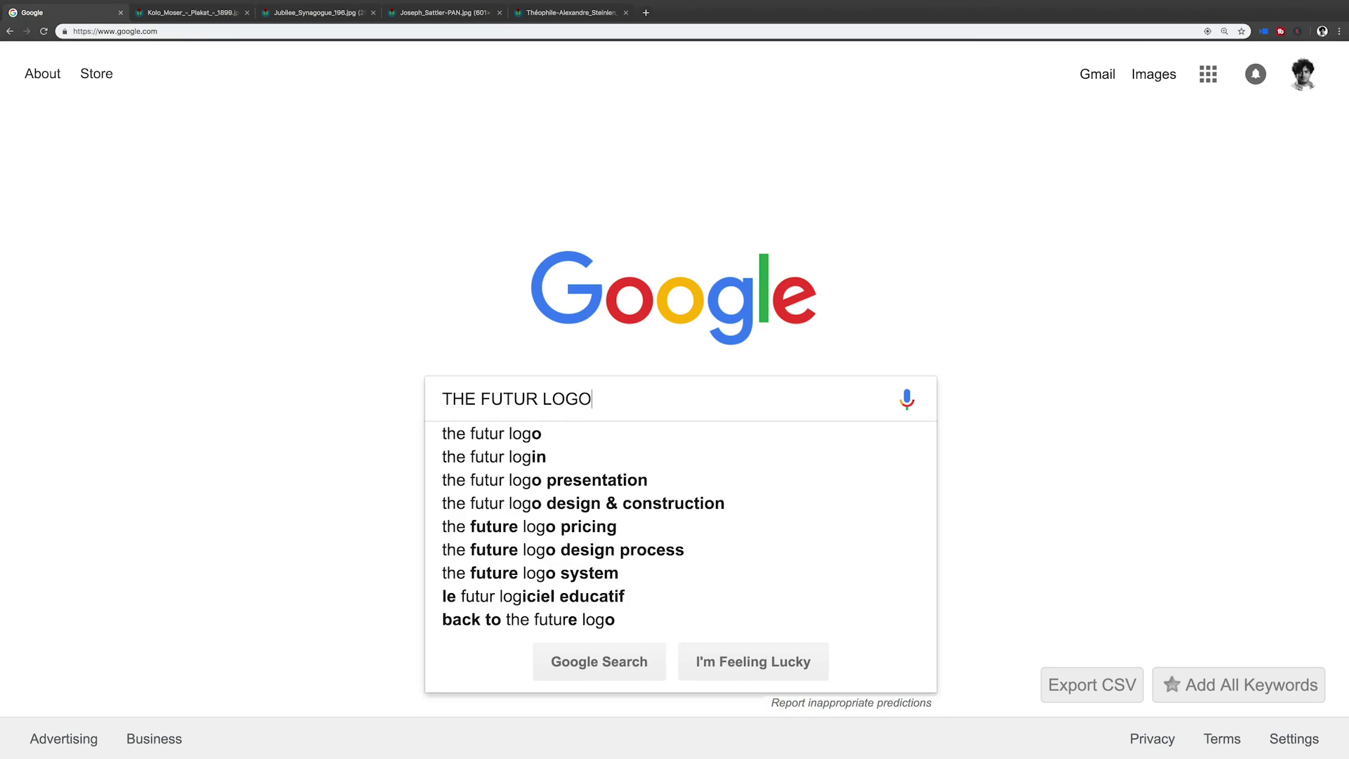
Switch to the web browser and search Google for "the futur logo design".
click(493, 430)
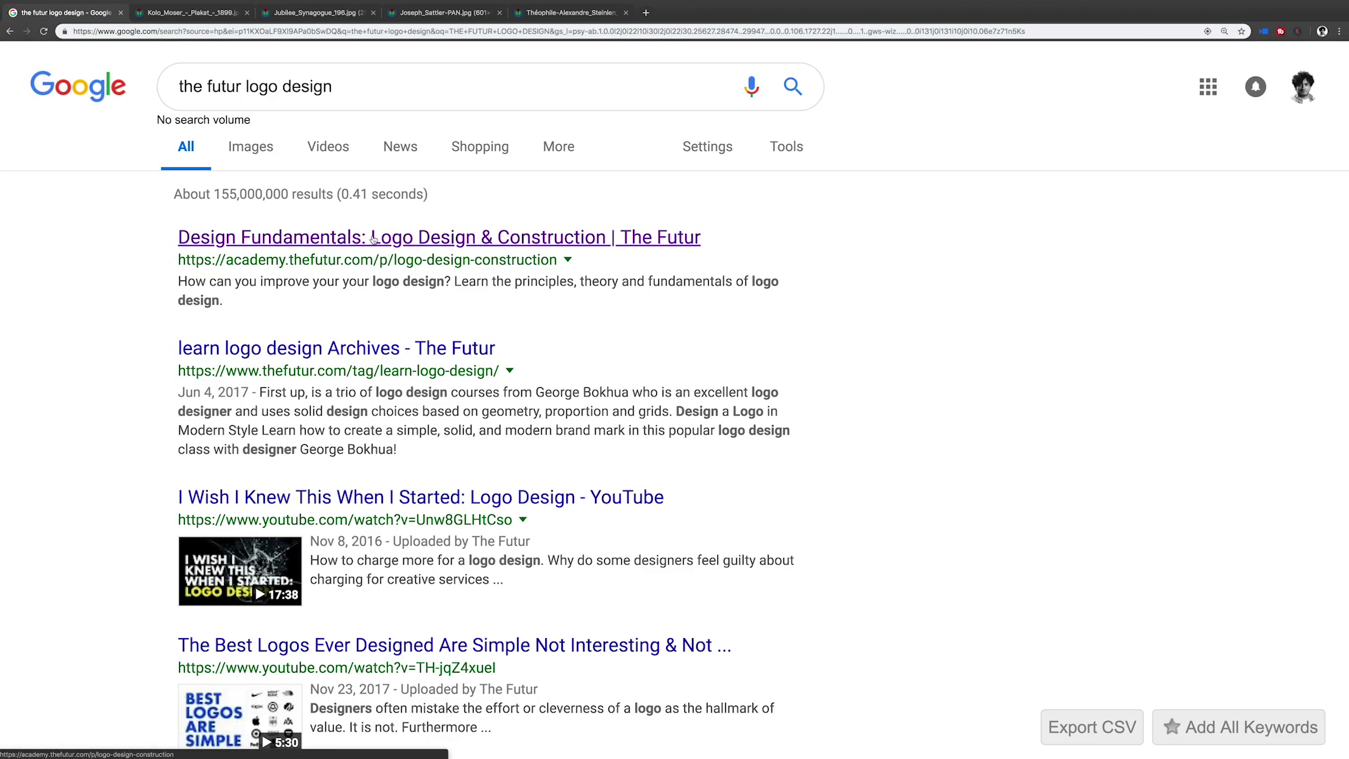